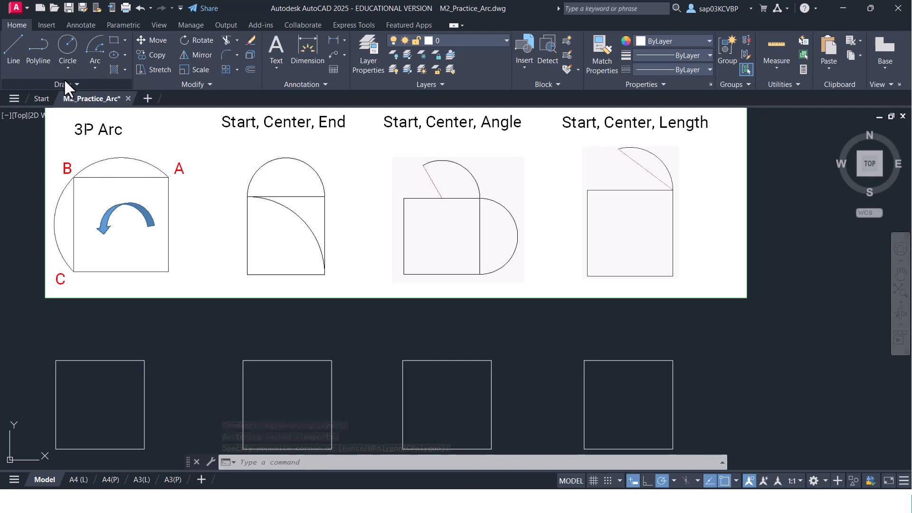
Step: Draw a three-point arc through the upper-right, upper-left and lower-left corners of the square for the 3P Arc exercise
click(91, 68)
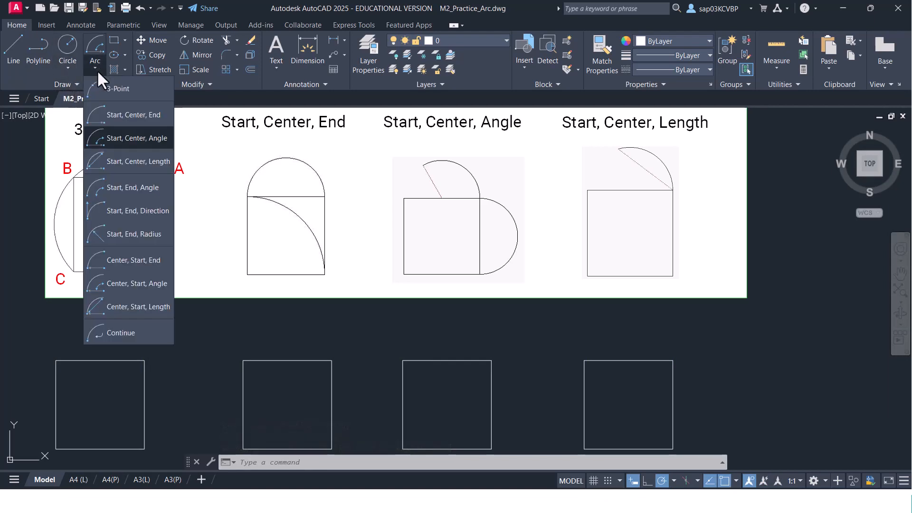
click(121, 88)
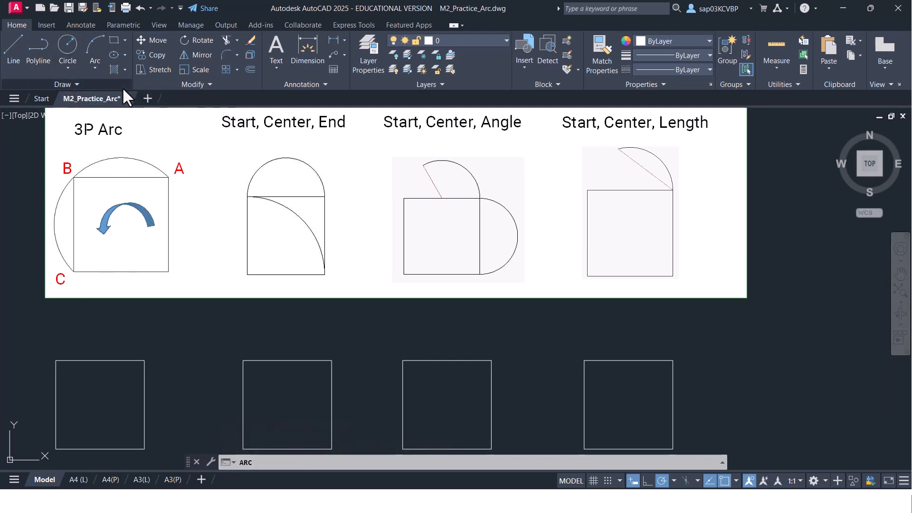
click(144, 360)
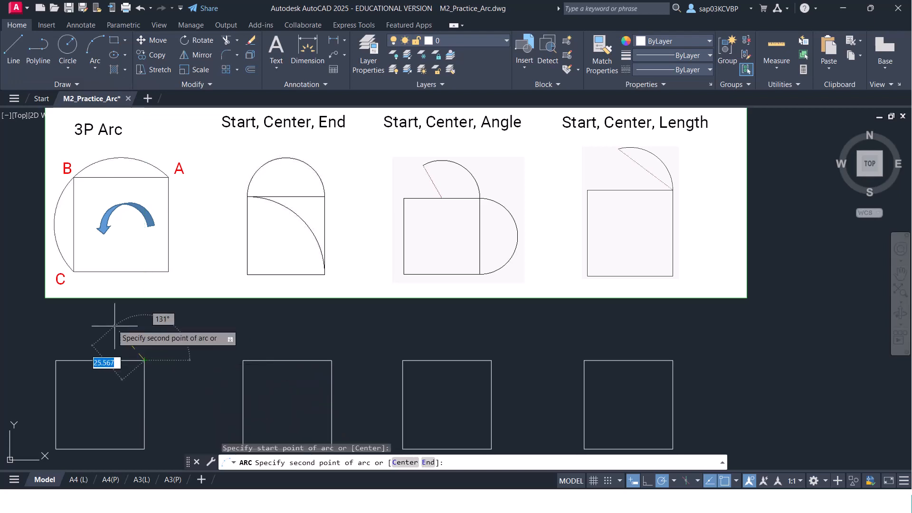
click(56, 360)
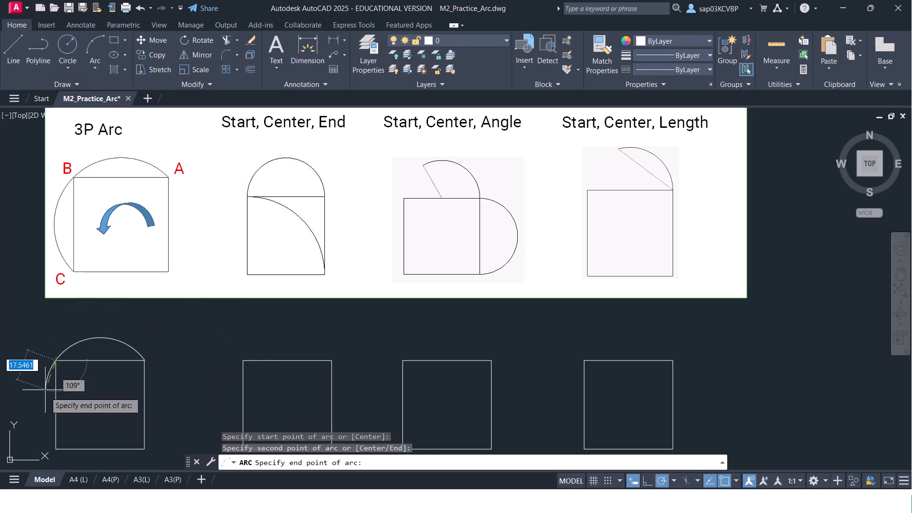
click(56, 448)
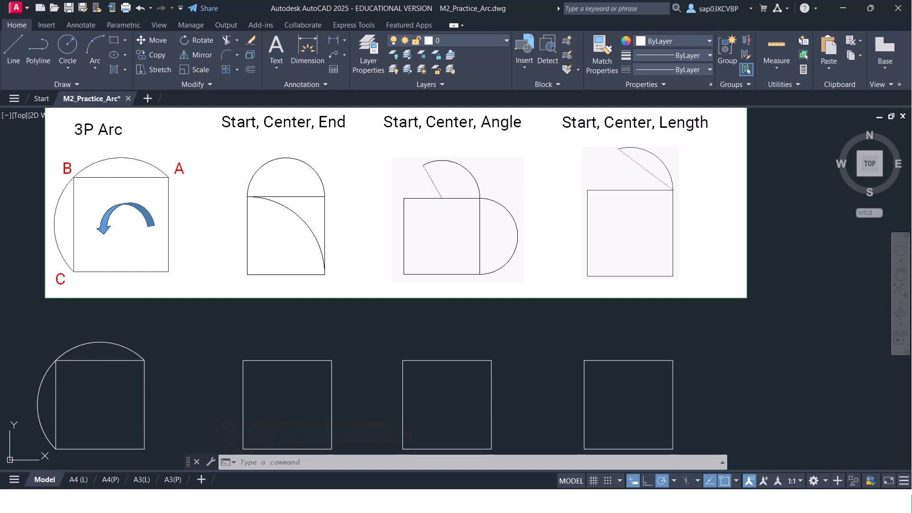
Step: Erase the first square's arc and draw a three-point arc through its upper-right, lower-right and lower-left corners instead
click(127, 345)
key(Delete)
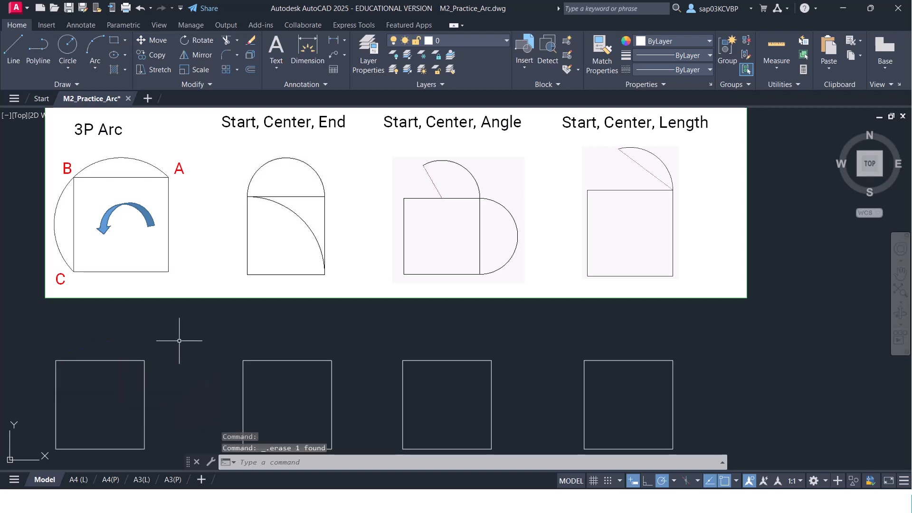
click(96, 65)
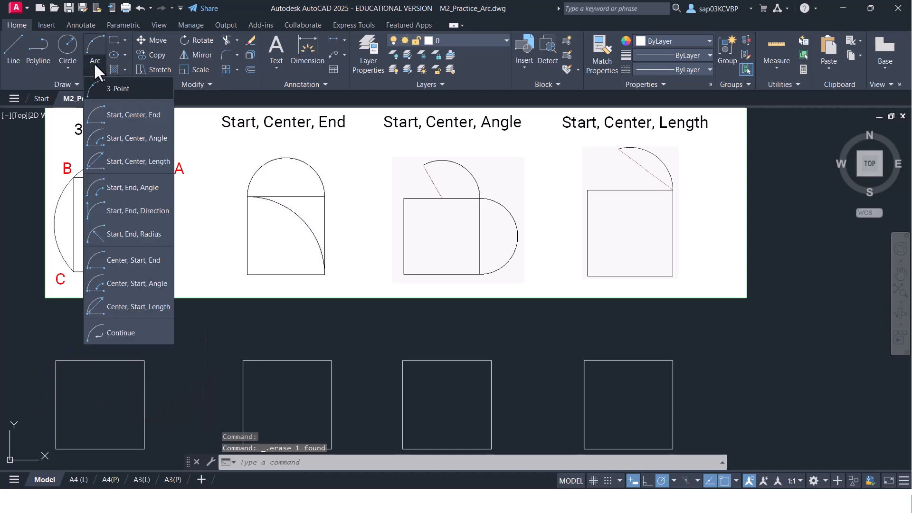
click(106, 85)
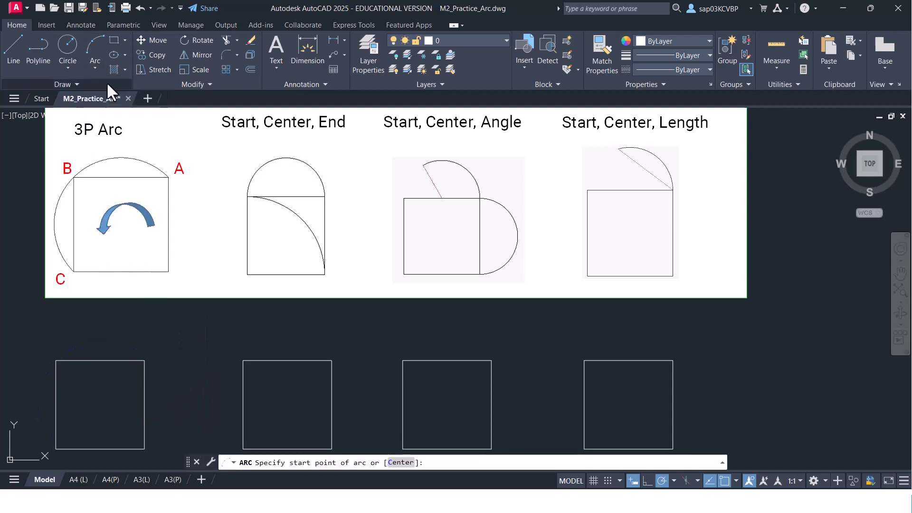
click(144, 360)
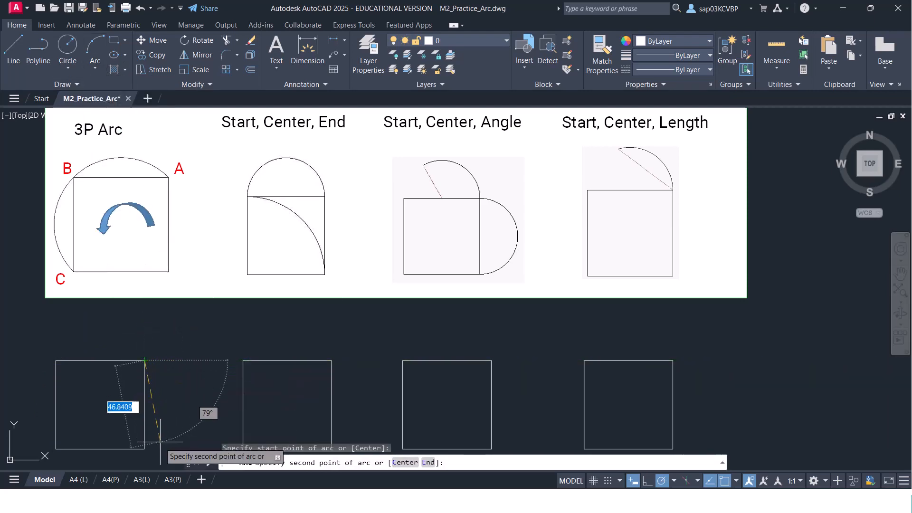
click(144, 449)
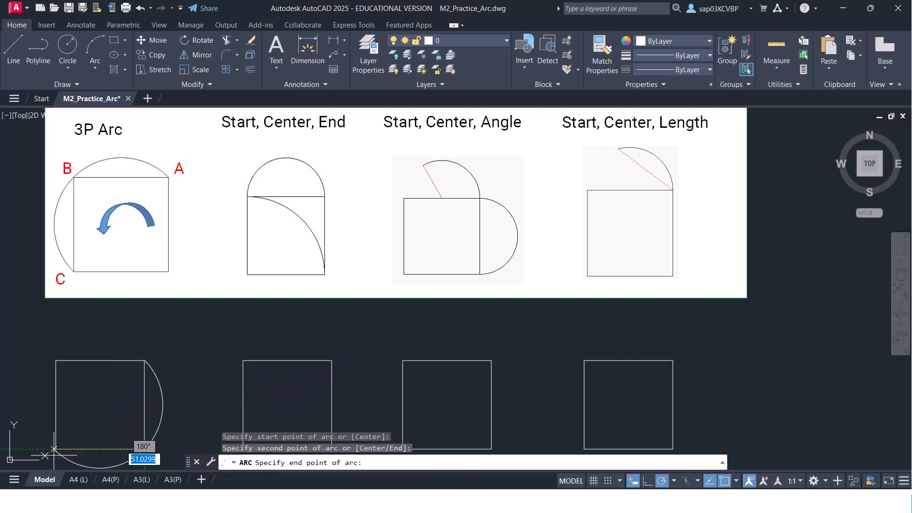
click(72, 441)
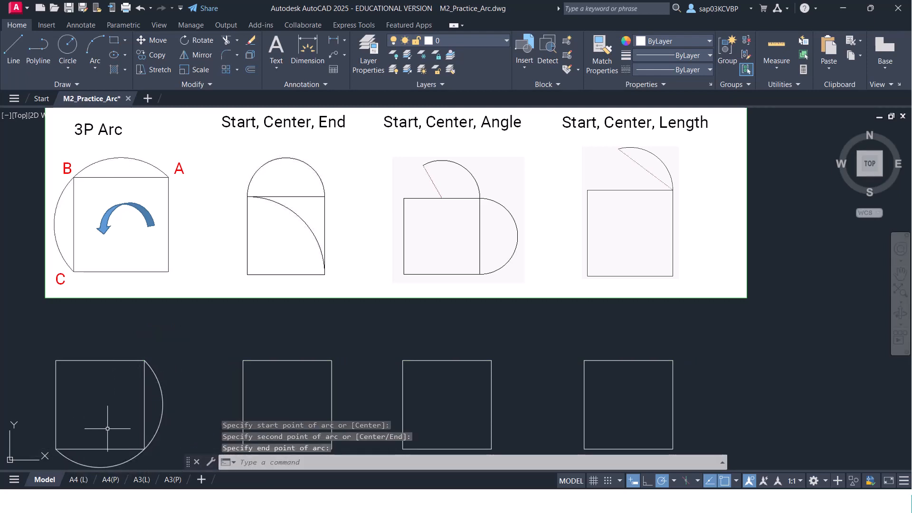
Step: Draw a Start, Center, End arc over the second square from its upper-right to upper-left corner, centred on the top edge's midpoint
middle_drag(196, 347, 197, 341)
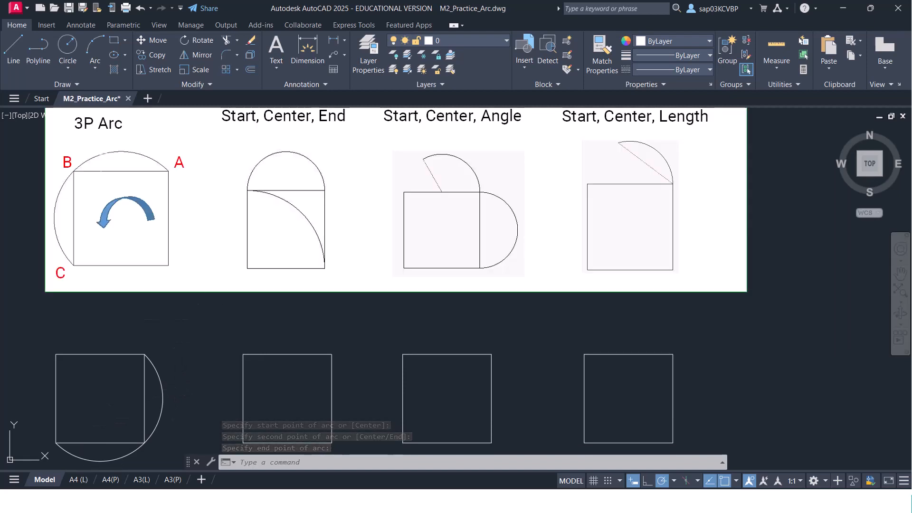
click(95, 71)
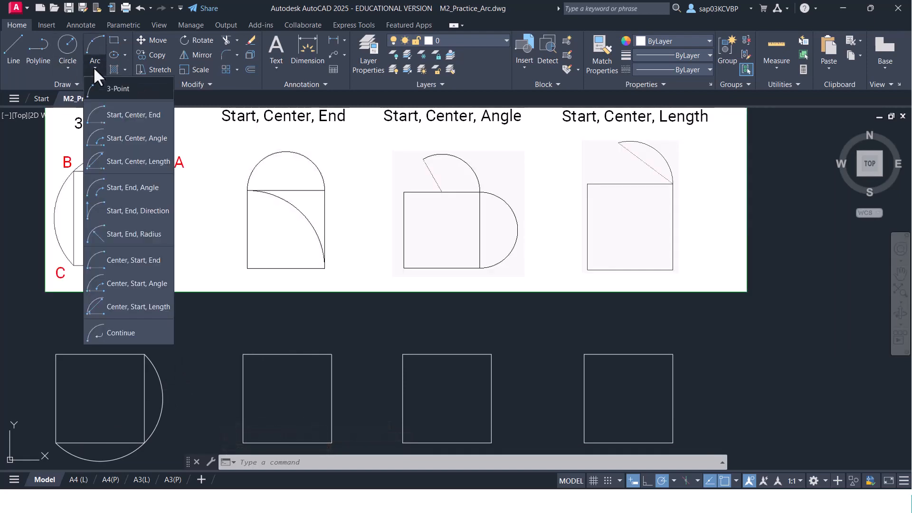
click(130, 115)
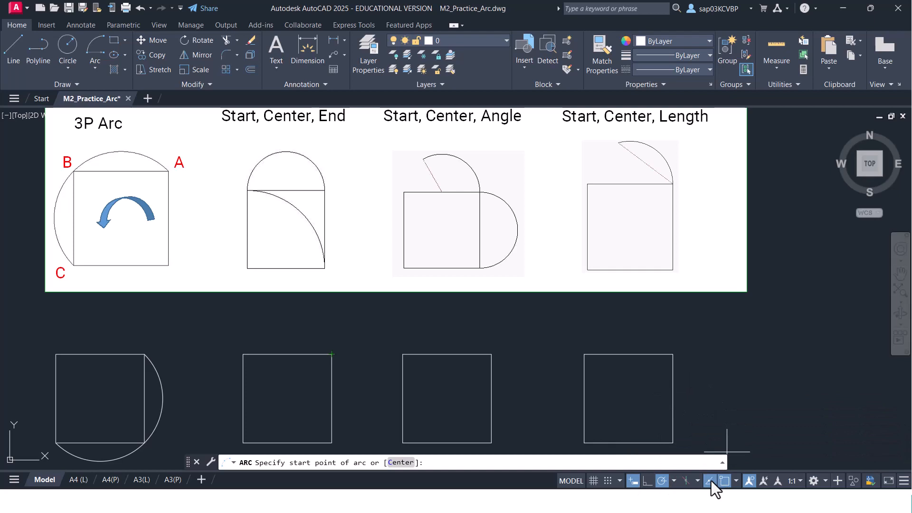
click(735, 481)
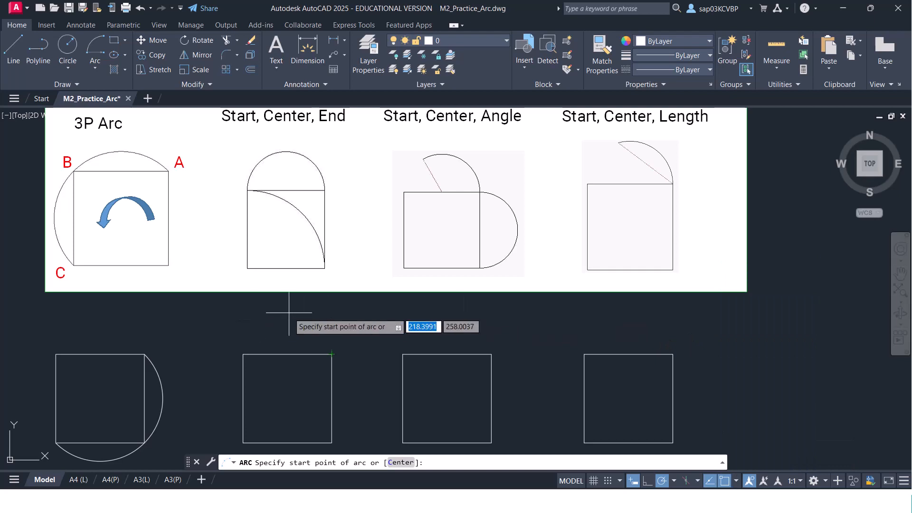
click(331, 354)
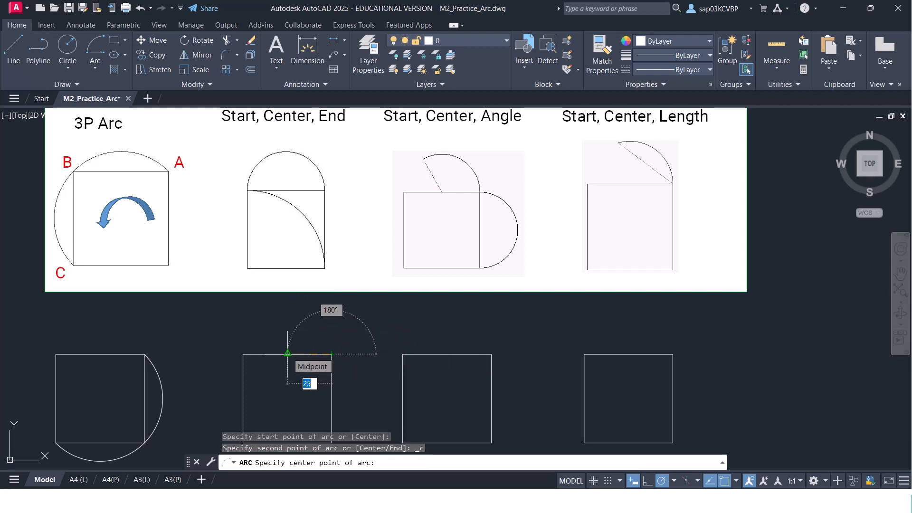
click(288, 353)
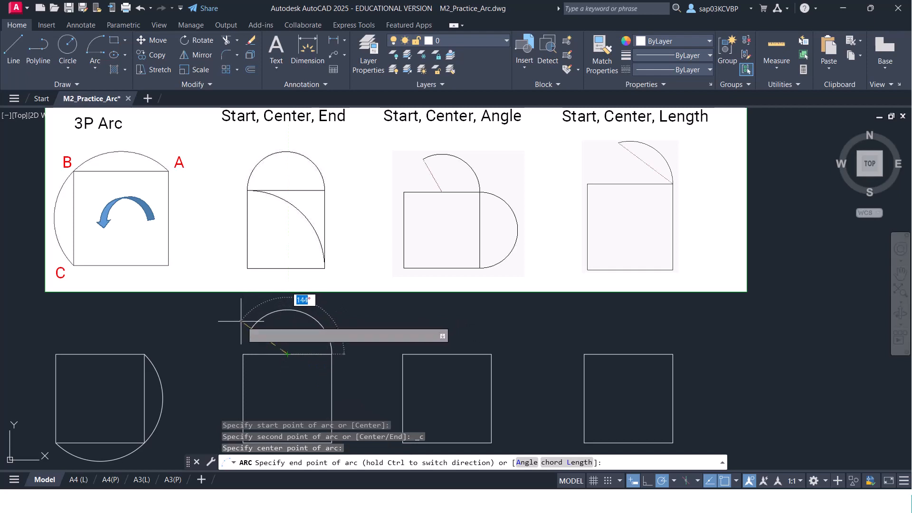
click(242, 353)
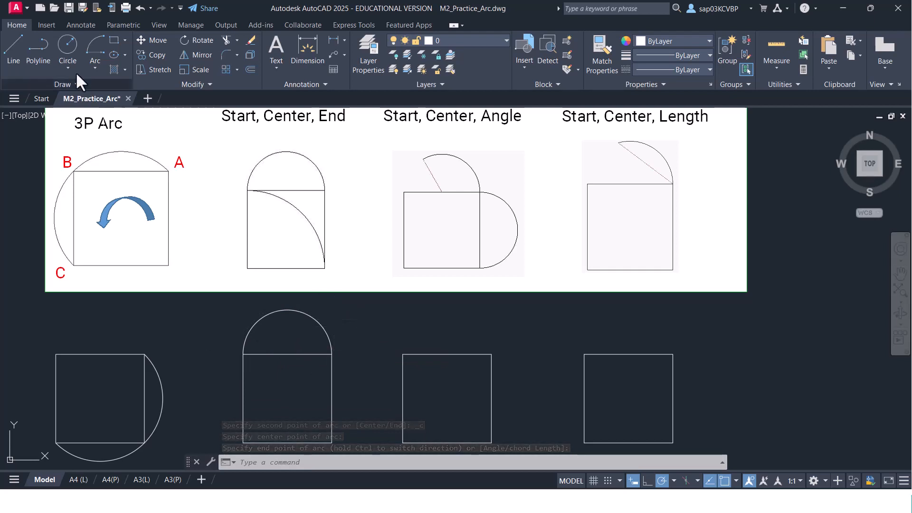
Step: Draw a Start, Center, End arc inside the second square from its lower-right to upper-left corner, centred on the lower-left corner
click(94, 70)
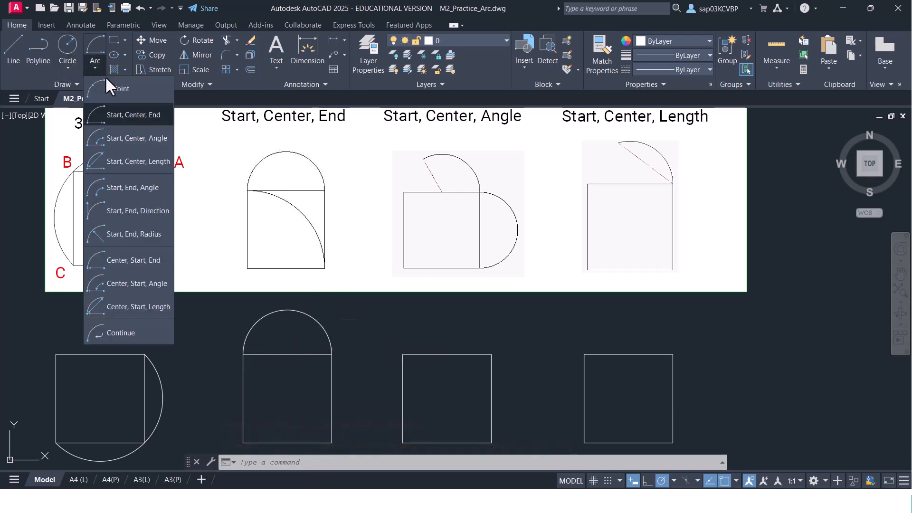
click(136, 114)
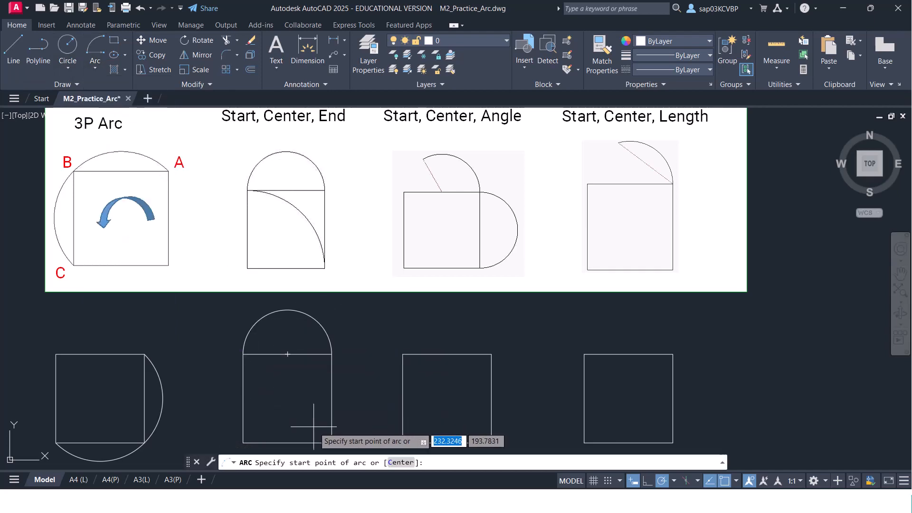
click(331, 442)
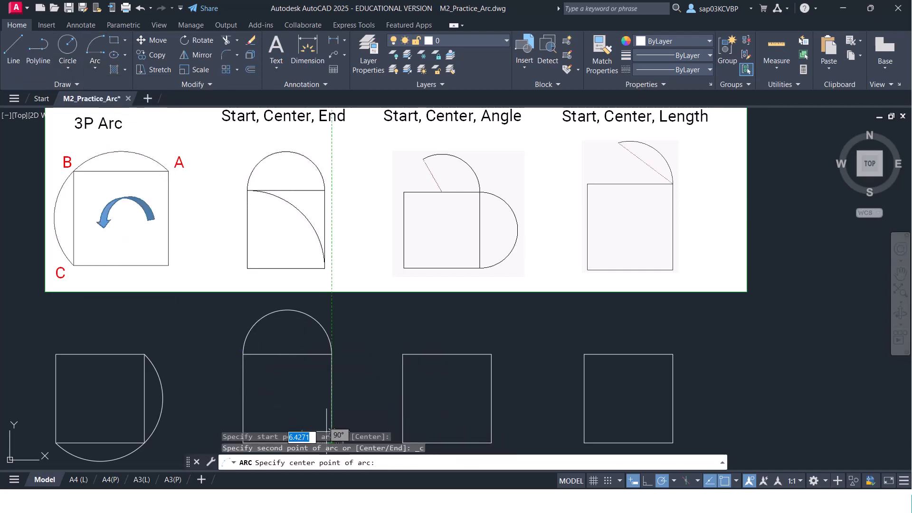
middle_drag(269, 407, 274, 362)
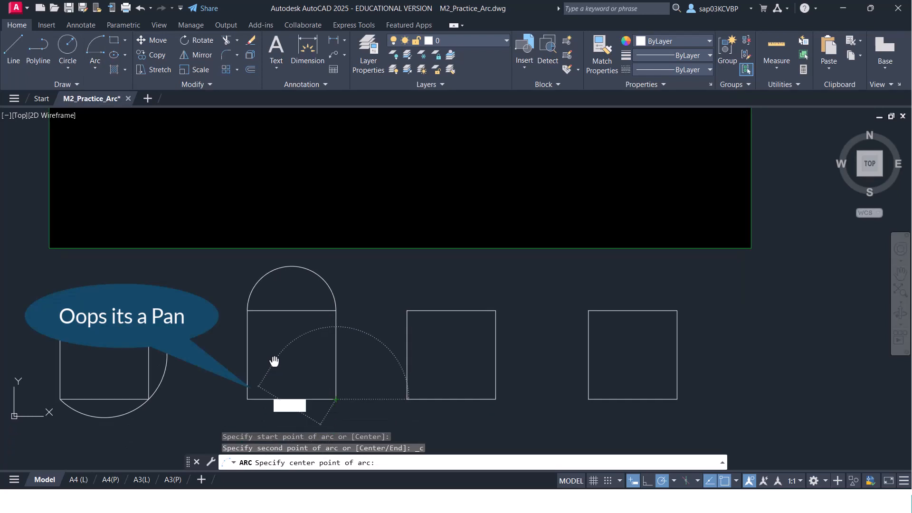
click(247, 399)
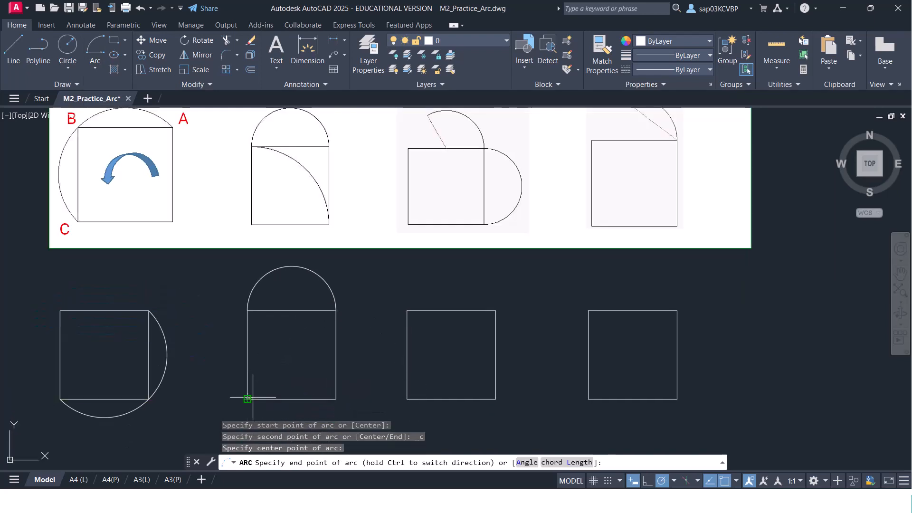
click(248, 311)
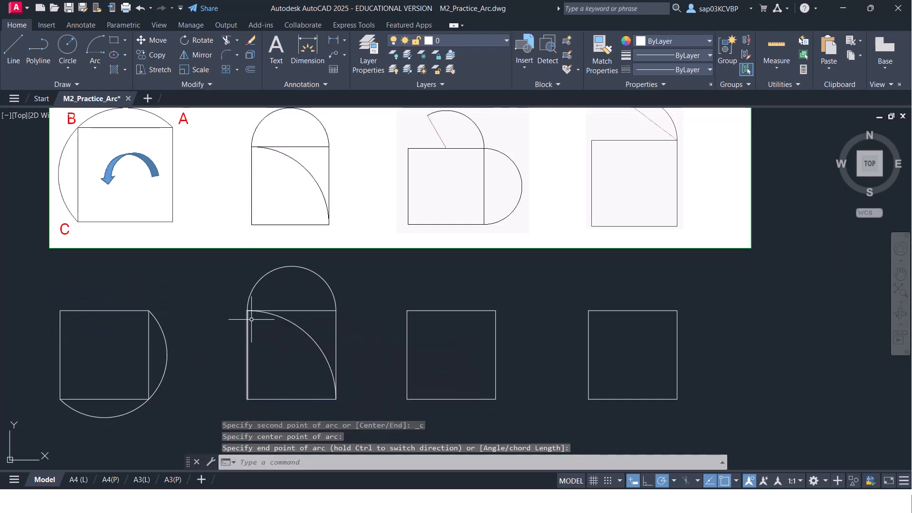
click(92, 60)
click(118, 115)
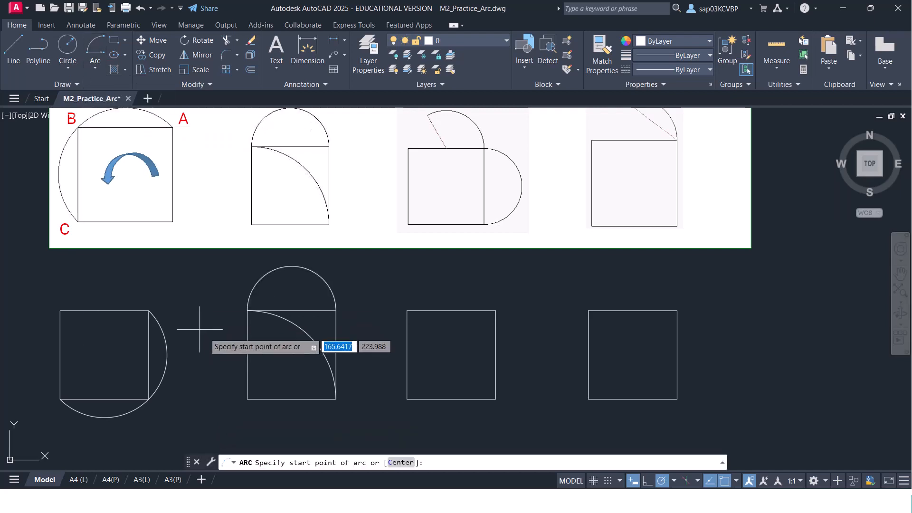
click(247, 310)
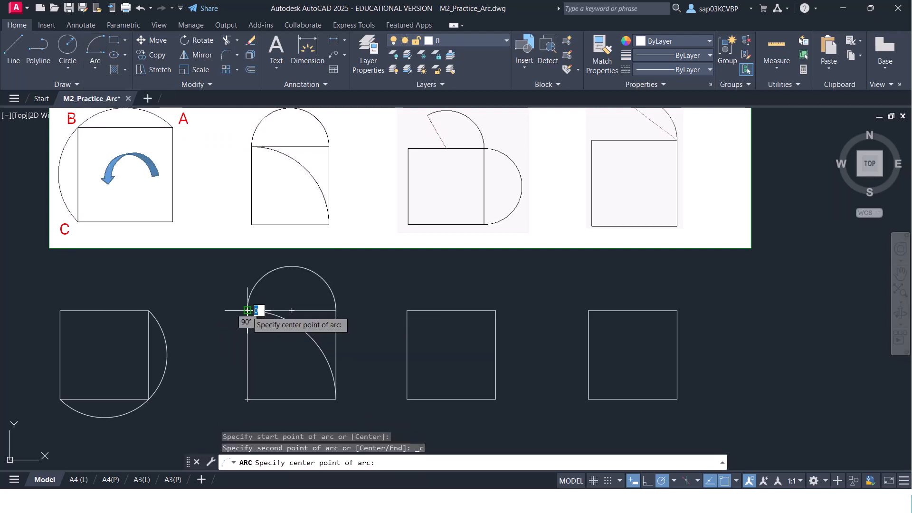
click(247, 398)
scroll(291, 371, down, 2)
middle_drag(290, 371, 266, 369)
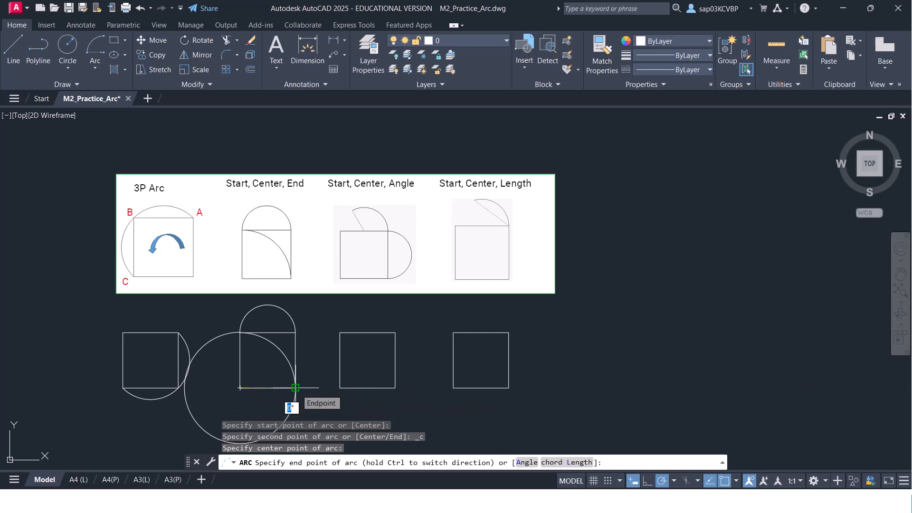
key(ctrl)
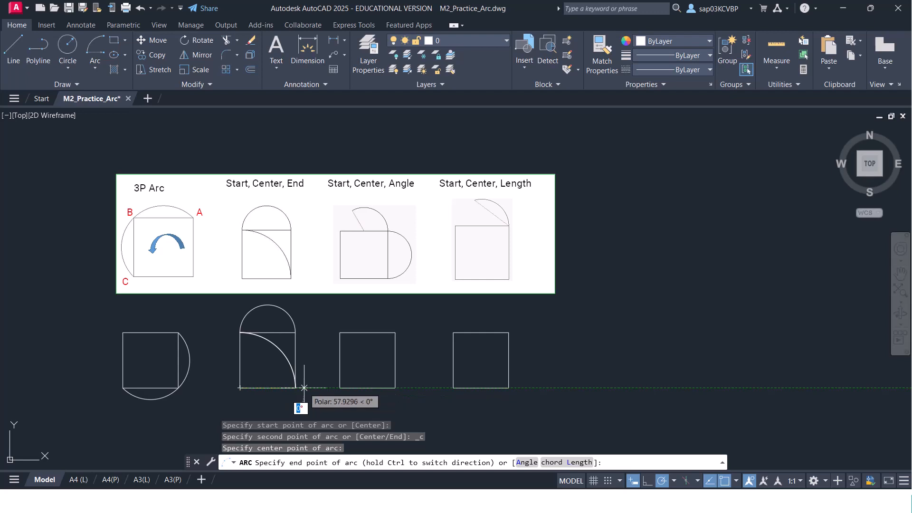
key(Escape)
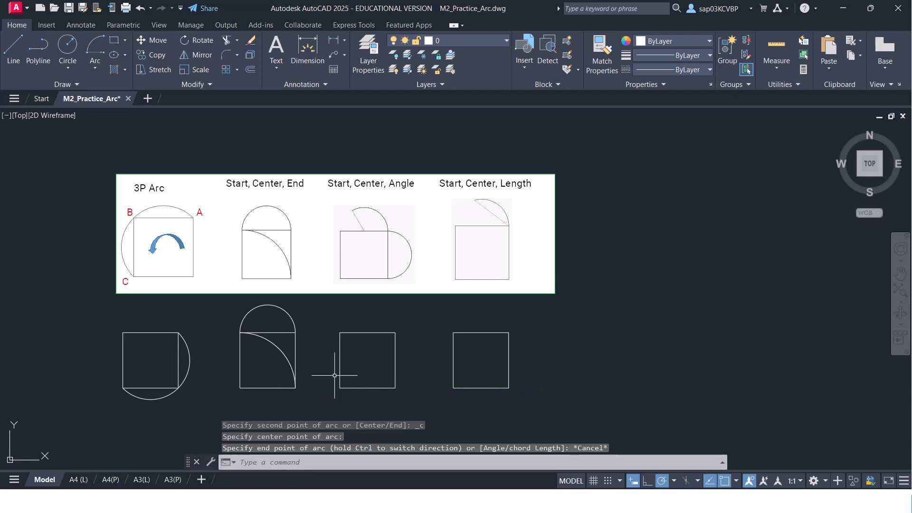
Step: Draw a Start, Center, Angle arc from the third square's upper-right corner, centred on the top edge's midpoint, with a 120° included angle
scroll(349, 346, up, 2)
middle_drag(347, 323, 341, 361)
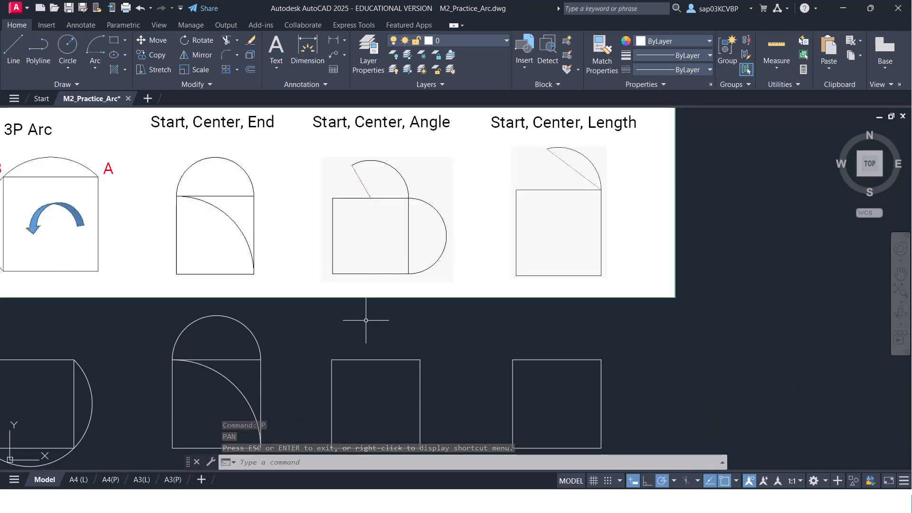
click(93, 66)
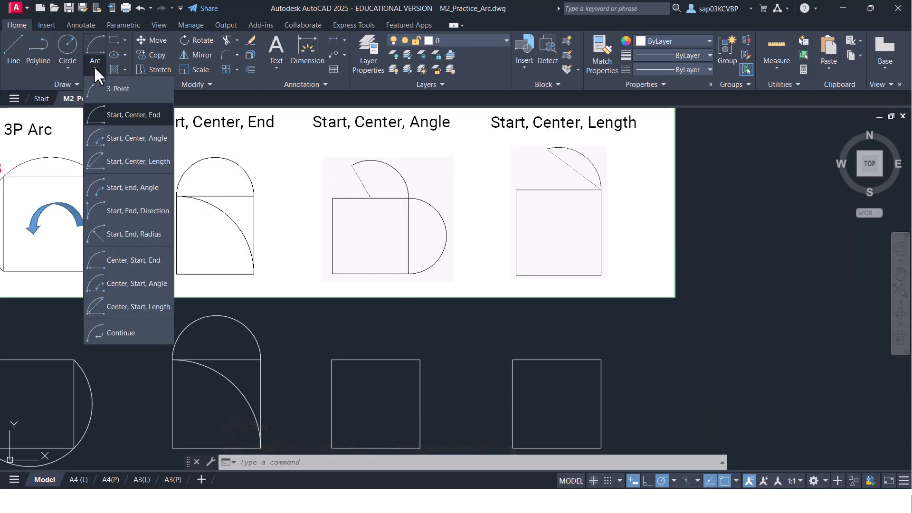
click(126, 145)
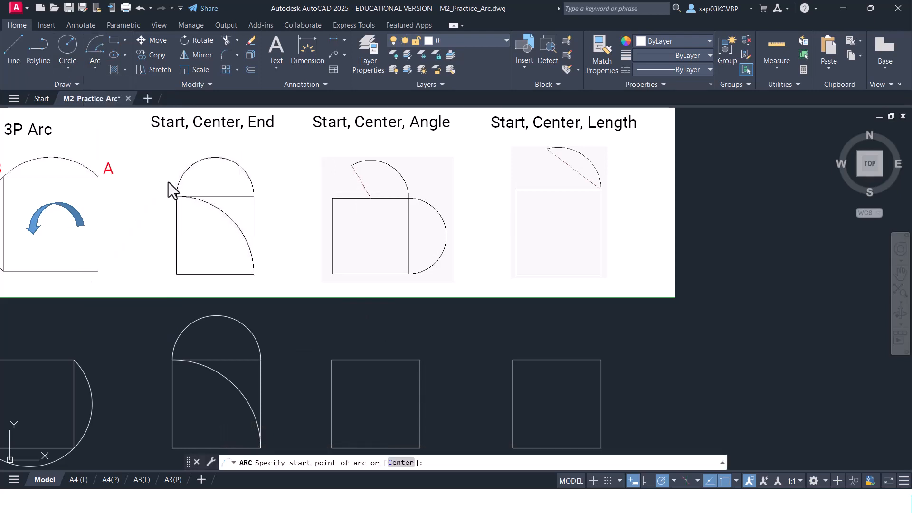
click(420, 359)
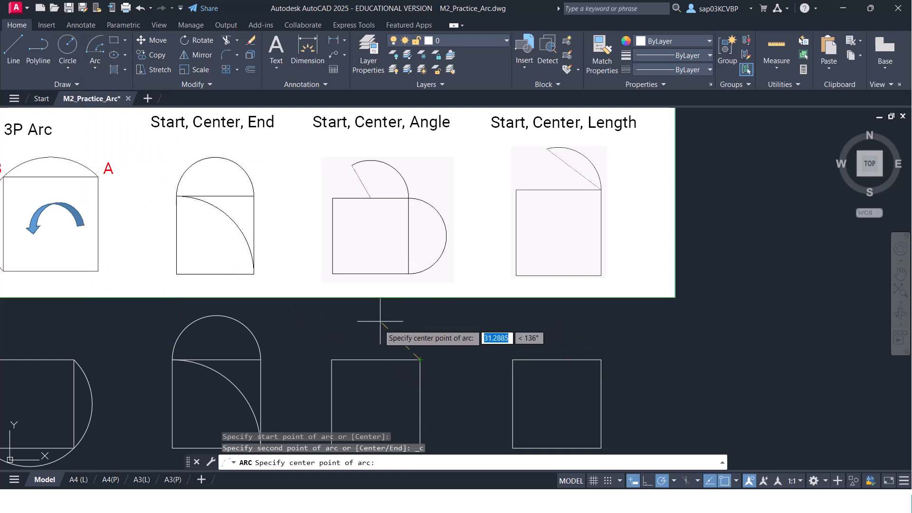
click(376, 360)
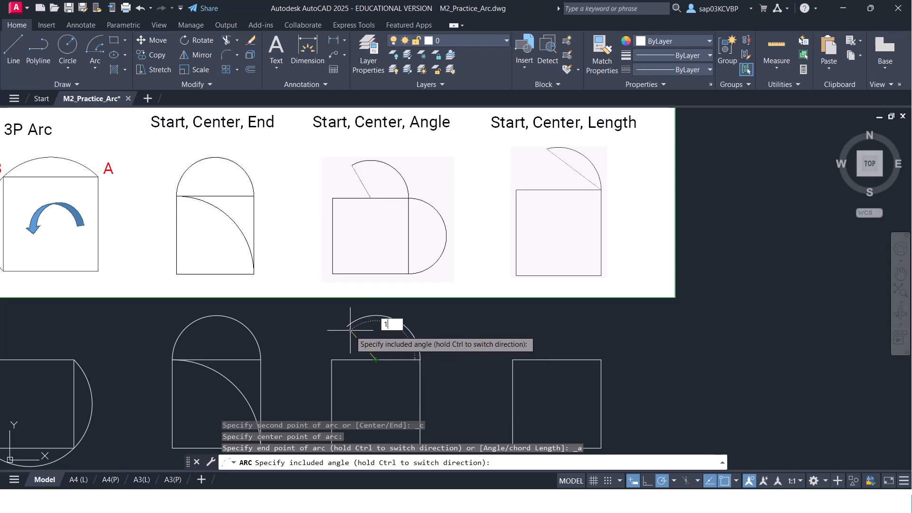
key(Return)
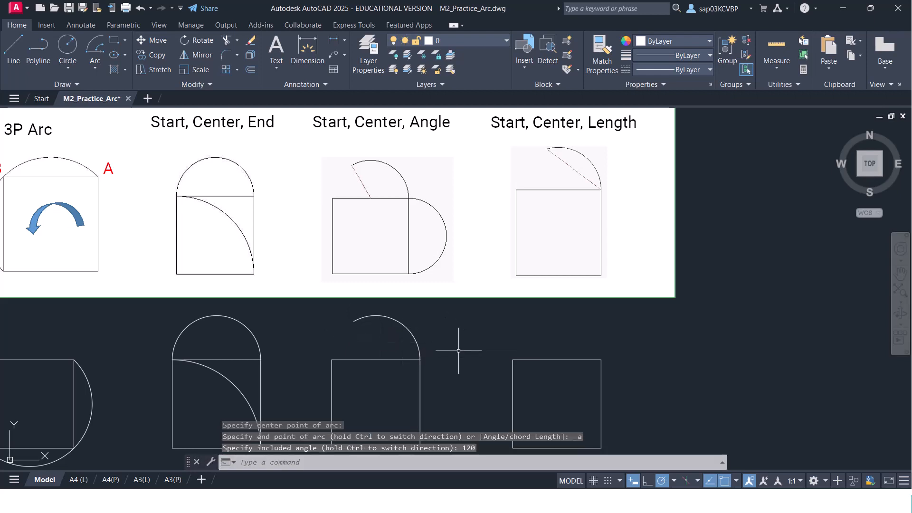
Step: Draw a Start, Center, Angle arc from the third square's lower-right corner, centred on the right edge's midpoint, with a 180° included angle
scroll(459, 350, down, 2)
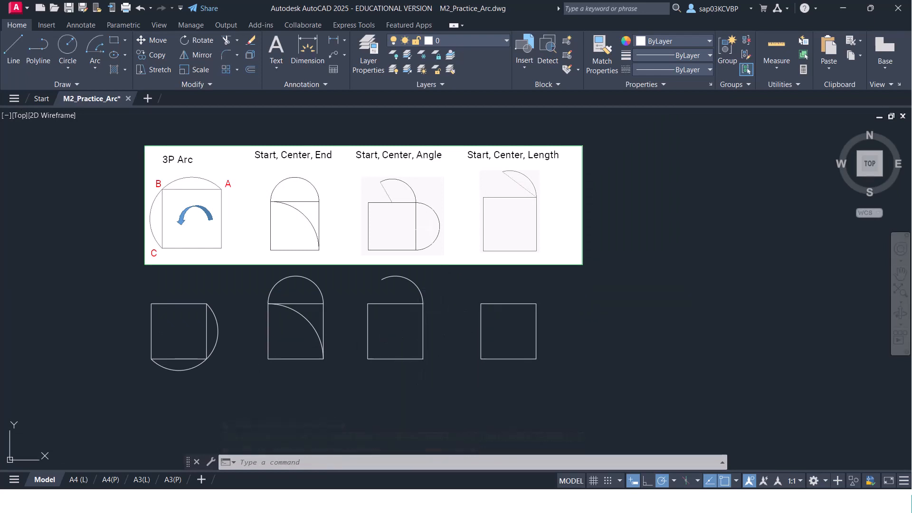
click(94, 67)
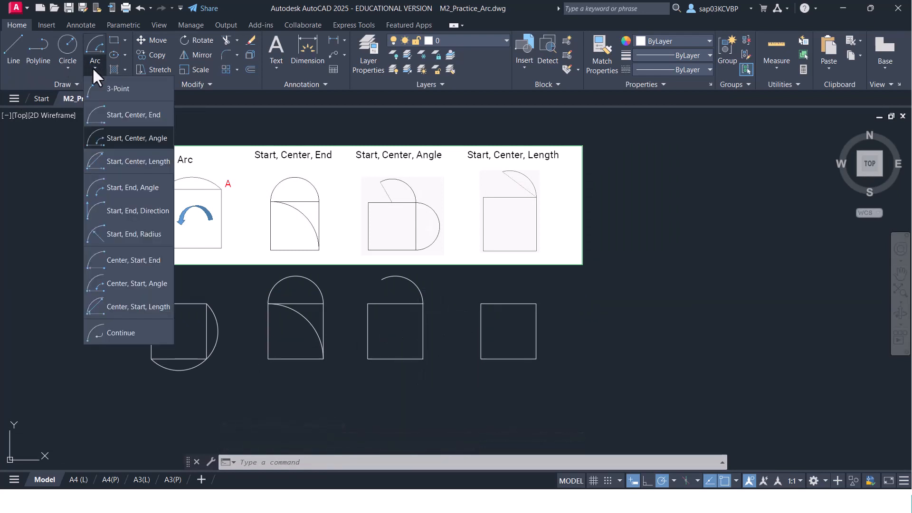
click(127, 140)
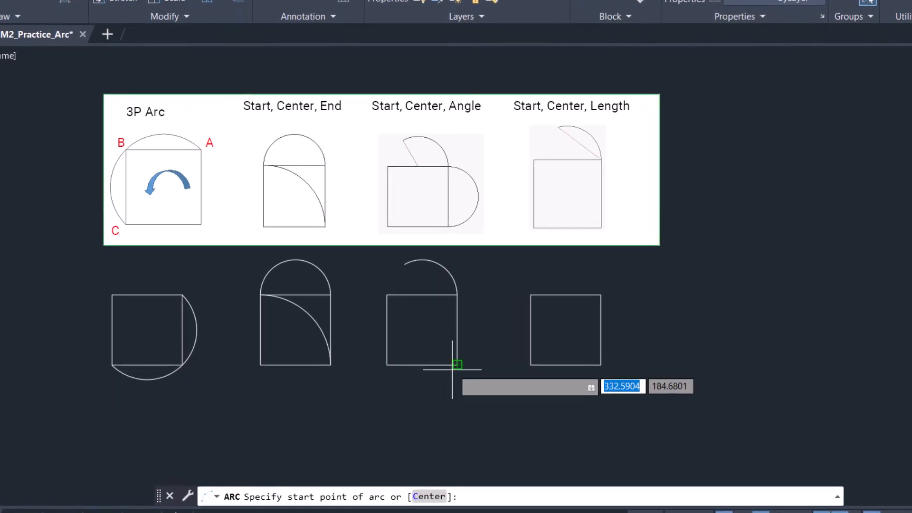
click(455, 365)
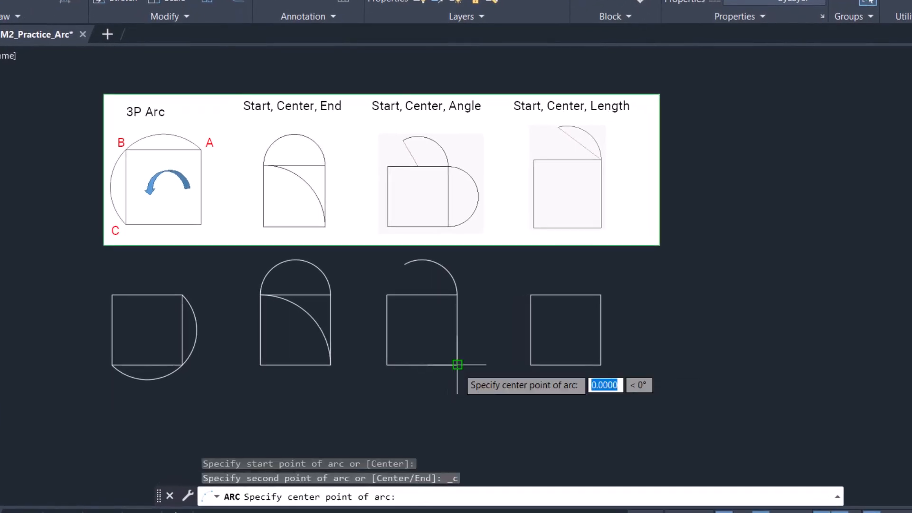
click(456, 330)
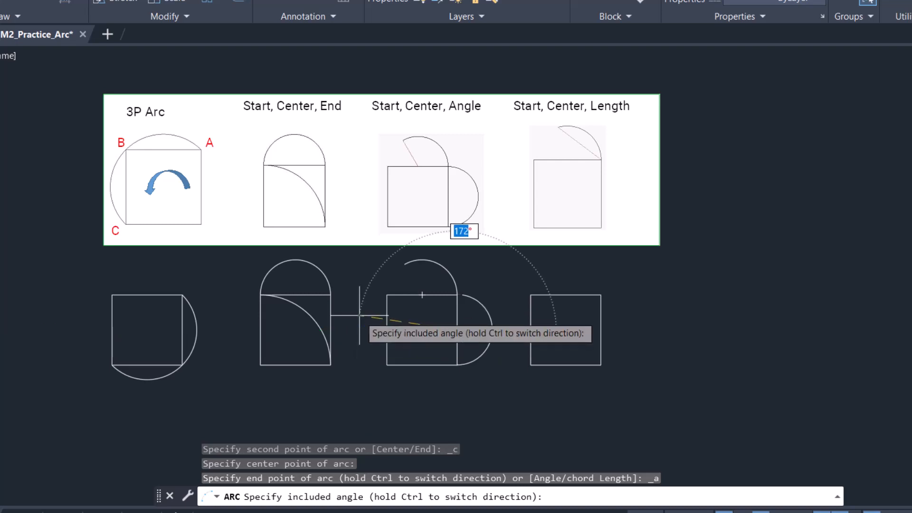
key(Return)
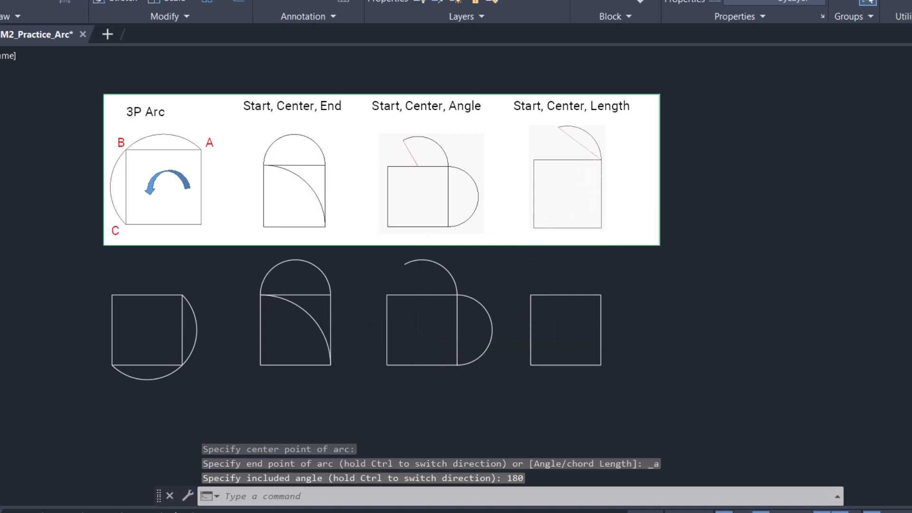
Step: Draw a Start, Center, Length arc from the fourth square's upper-right corner, centred on the top edge's midpoint
click(35, 3)
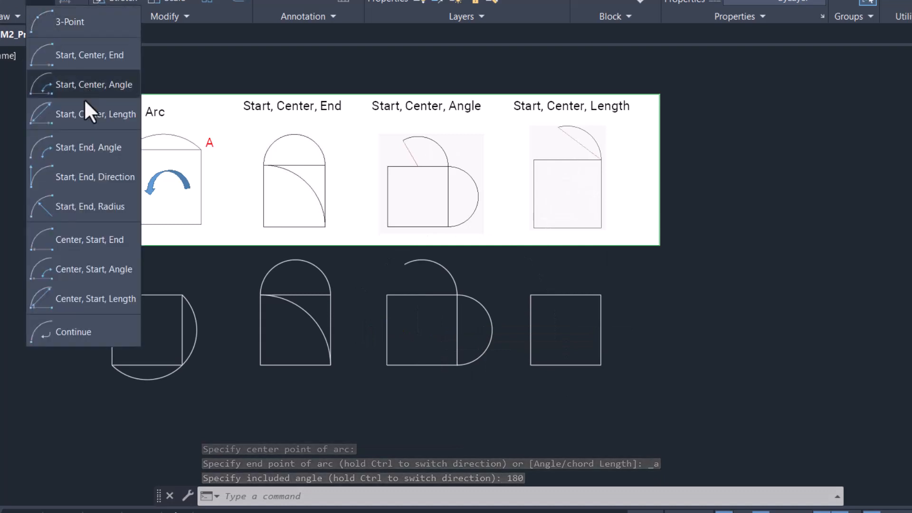
click(85, 115)
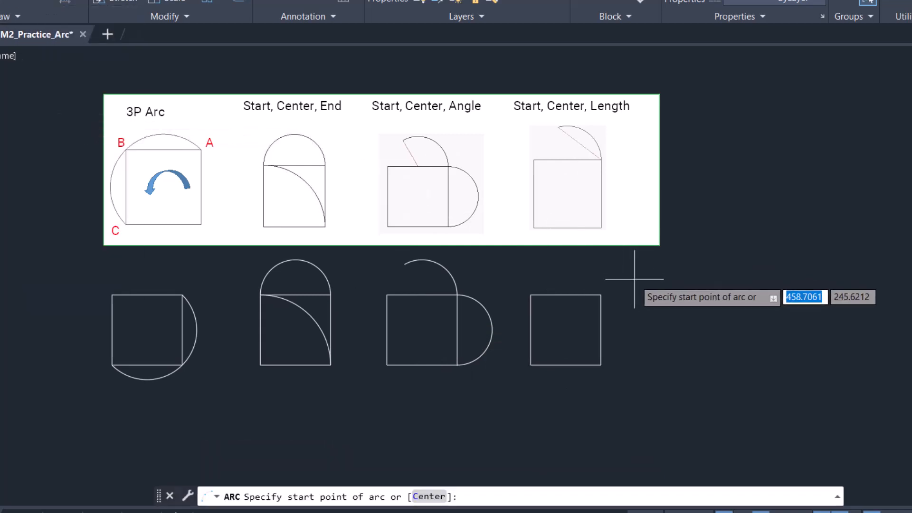
click(596, 294)
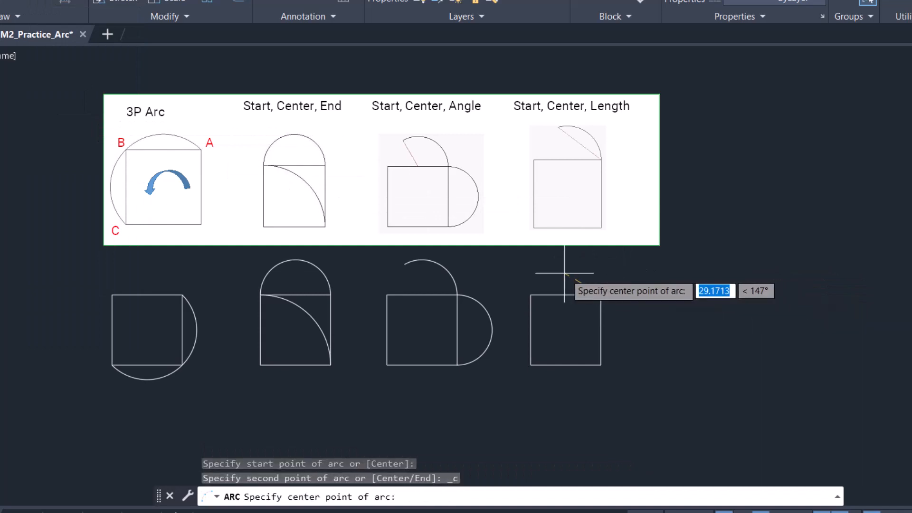
click(564, 294)
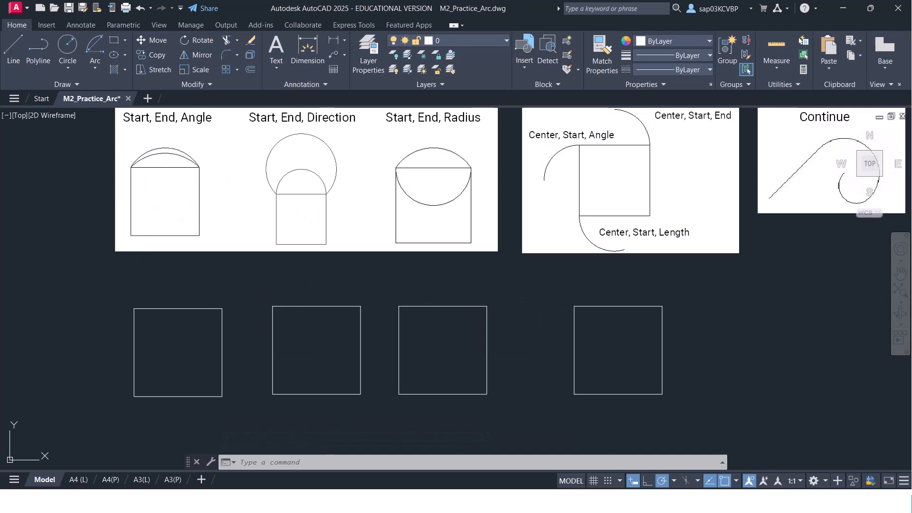
Step: Draw a shallow Start, End, Angle arc from the upper-right to the upper-left corner of the square below the Start, End, Angle figure
click(95, 67)
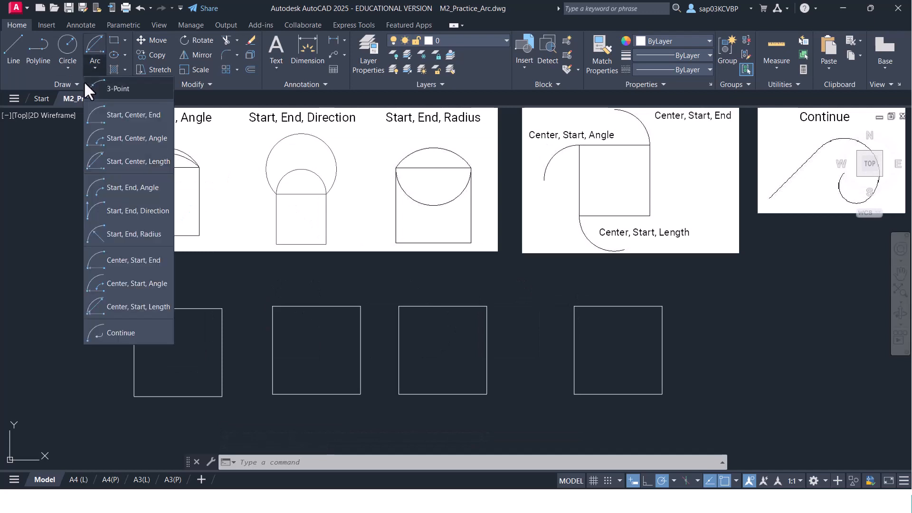
click(119, 188)
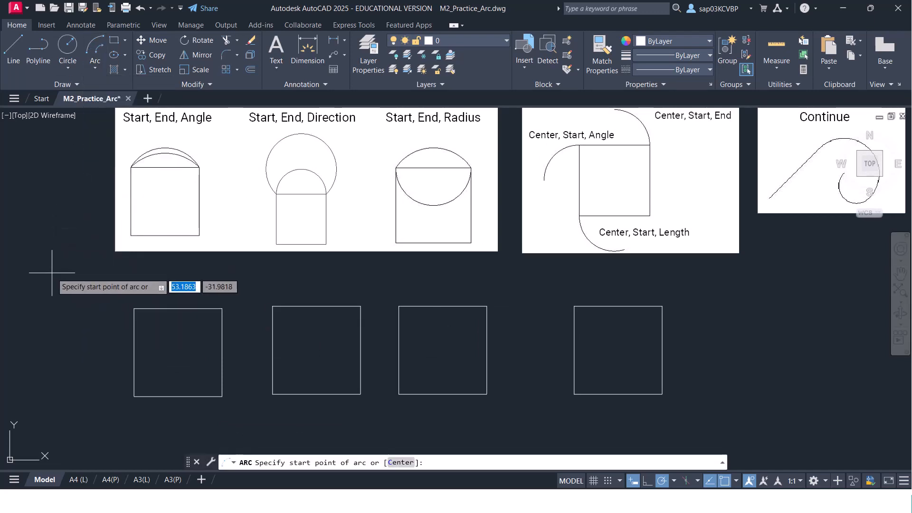
click(221, 309)
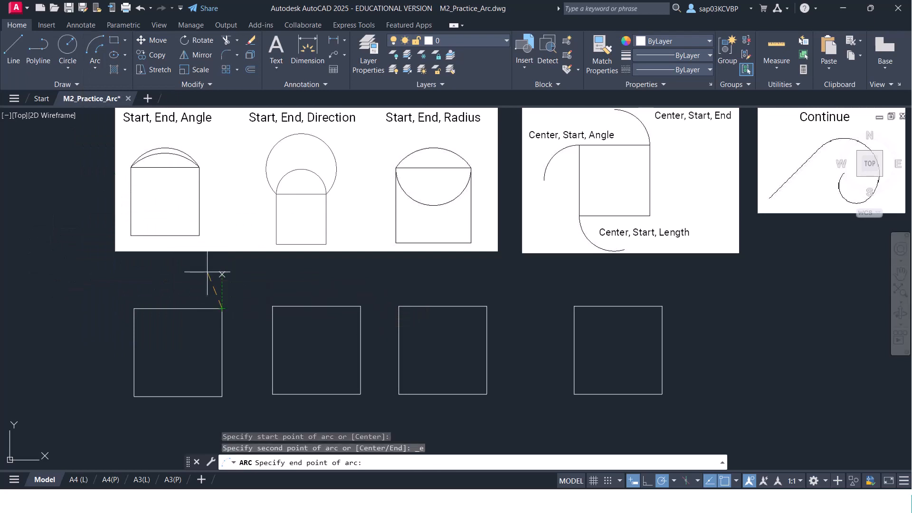
click(134, 309)
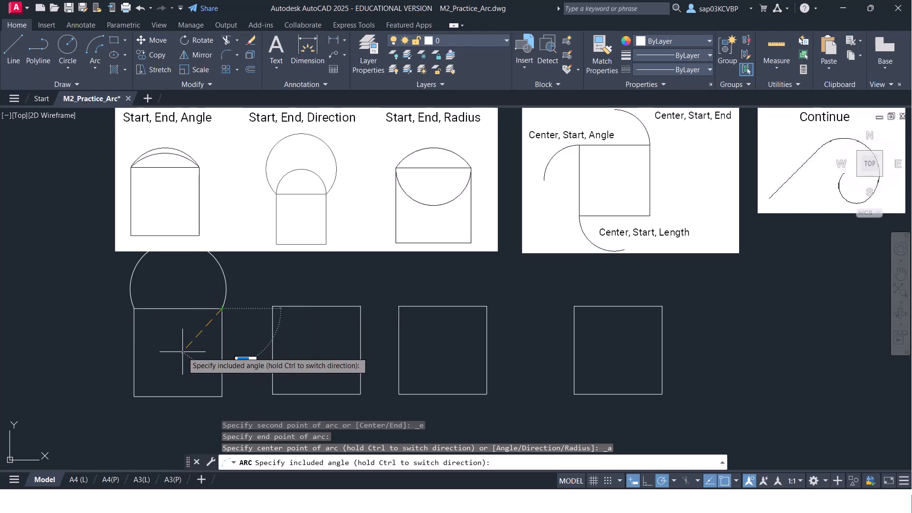
click(222, 262)
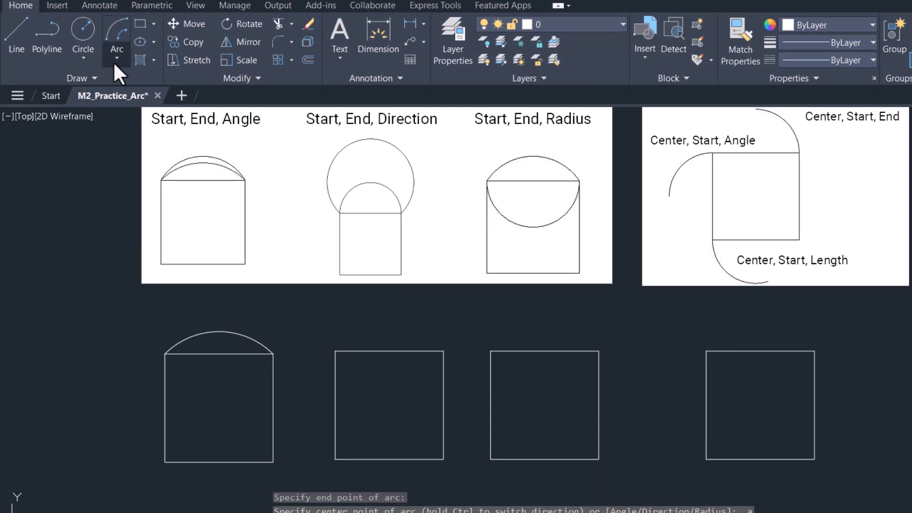
Step: Add a second Start, End, Angle arc with a 120° included angle between the same upper corners and compare both arcs' centres
click(113, 62)
click(150, 204)
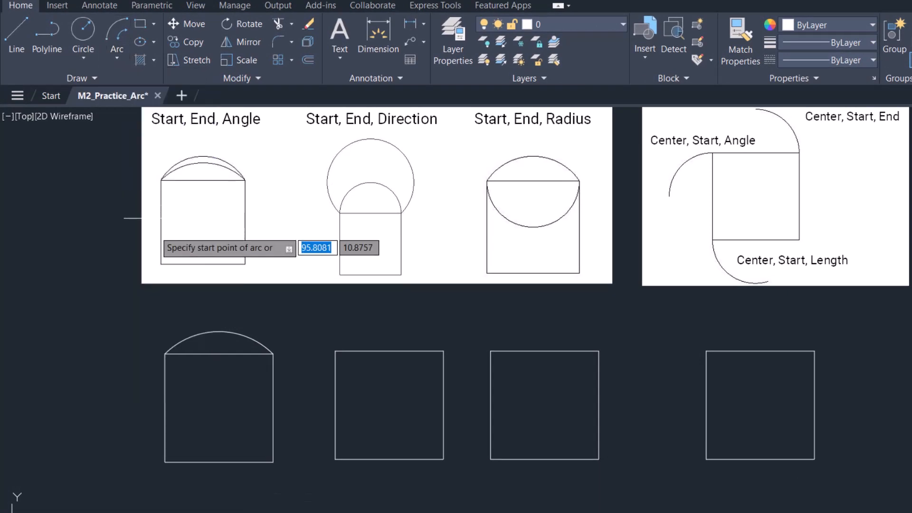
click(273, 354)
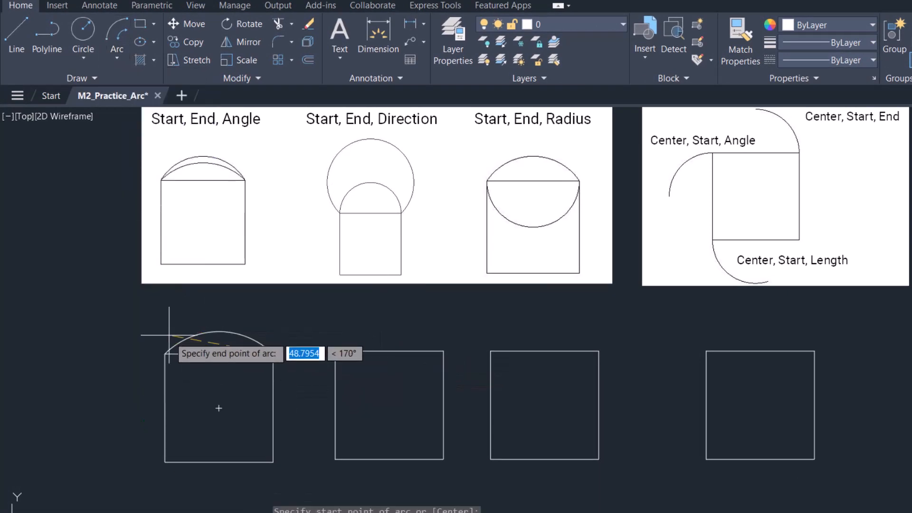
click(165, 353)
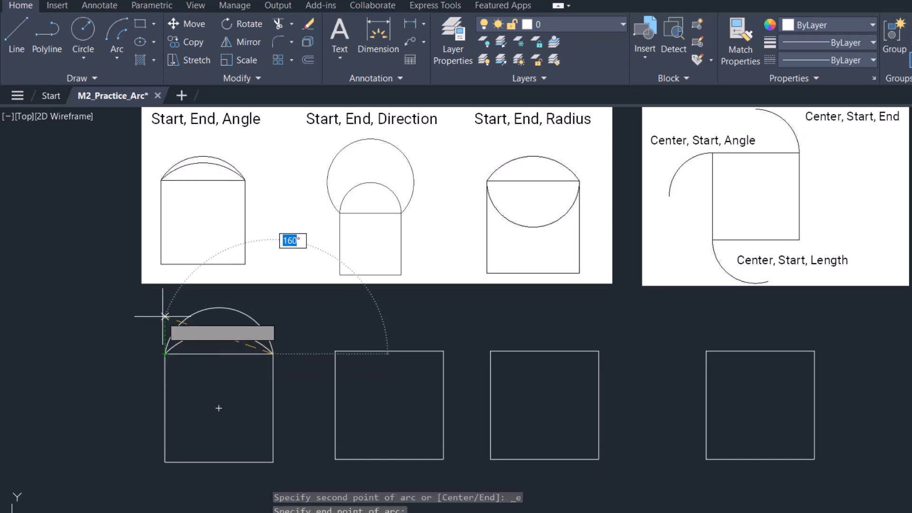
text(1)
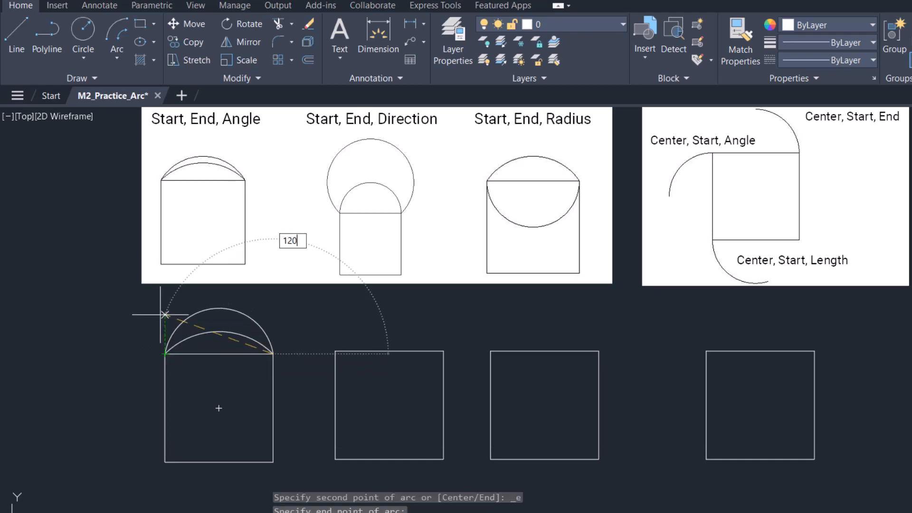
text(20)
key(Return)
key(Escape)
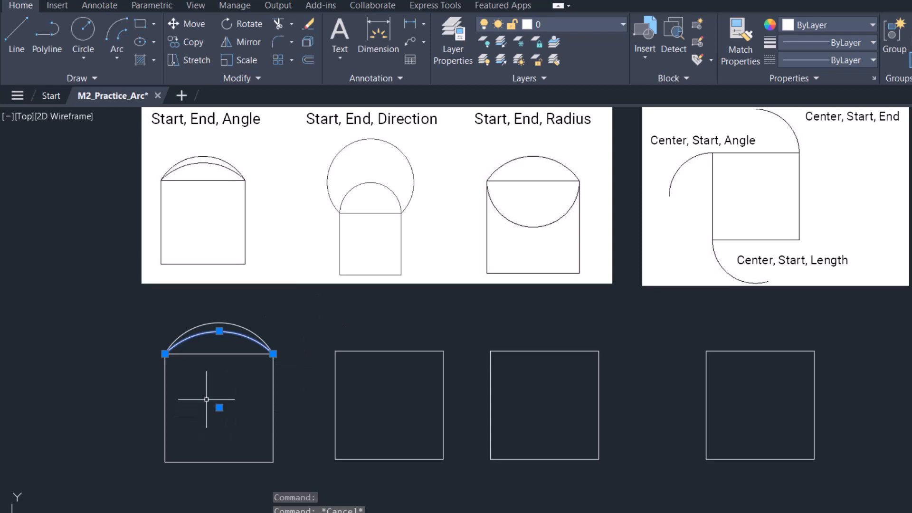
click(248, 331)
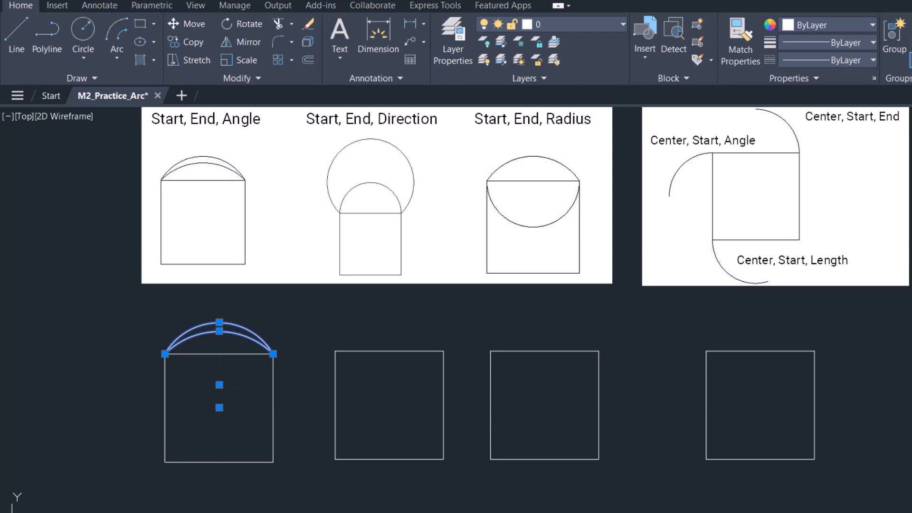
key(Escape)
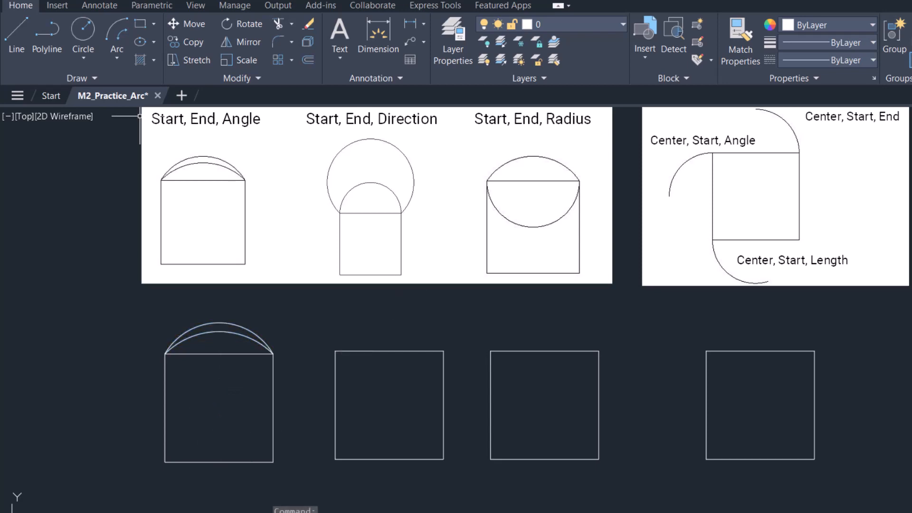
Step: Draw a Start, End, Direction arc from the next square's upper-right to upper-left corner with a 45° tangent direction
click(116, 61)
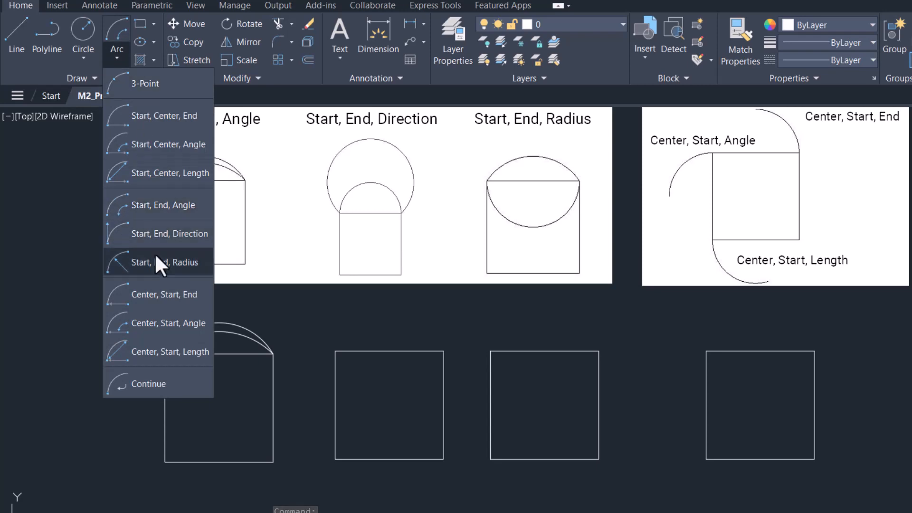
click(161, 240)
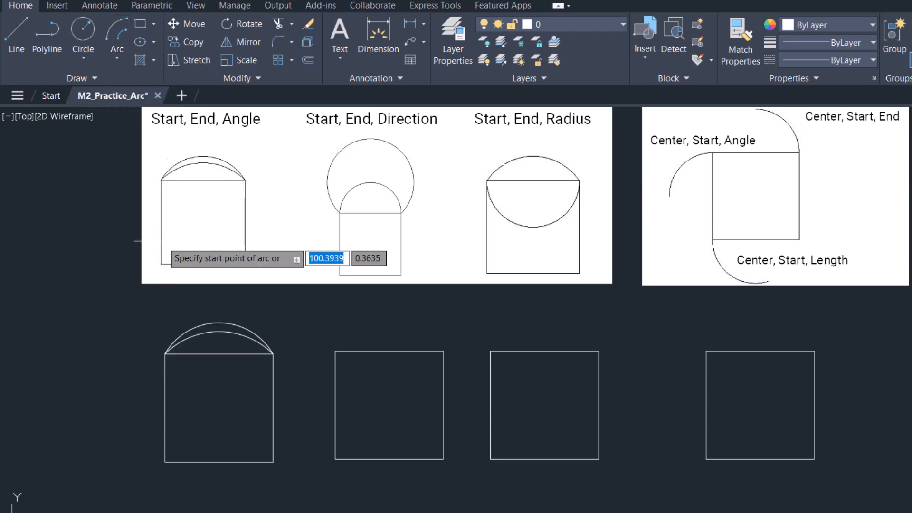
click(443, 351)
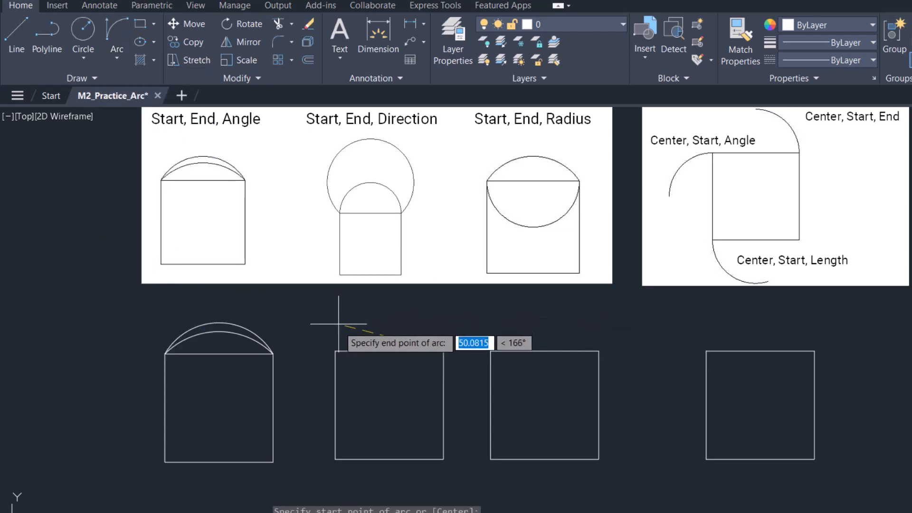
click(335, 350)
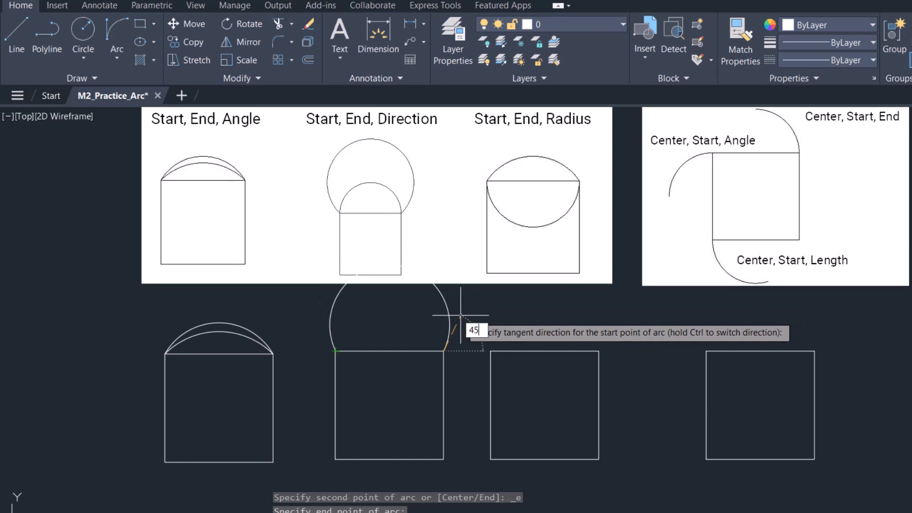
text(45)
key(Return)
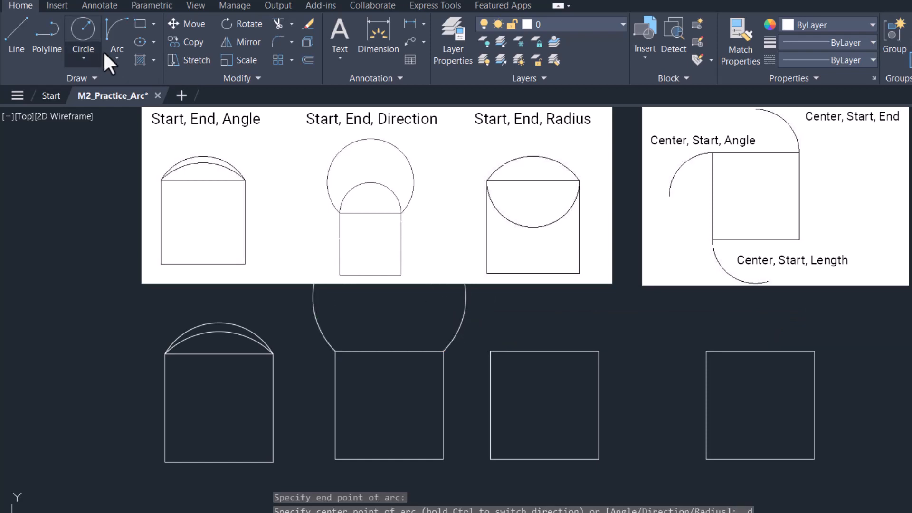
Step: Add a Start, End, Direction arc between the same upper corners, right to left, with its start tangent pointing vertically upward
click(116, 58)
click(171, 236)
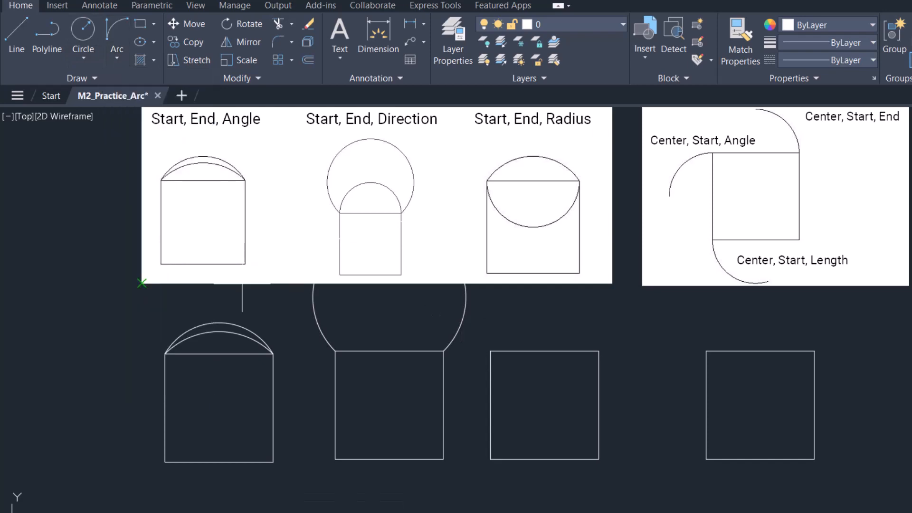
click(443, 351)
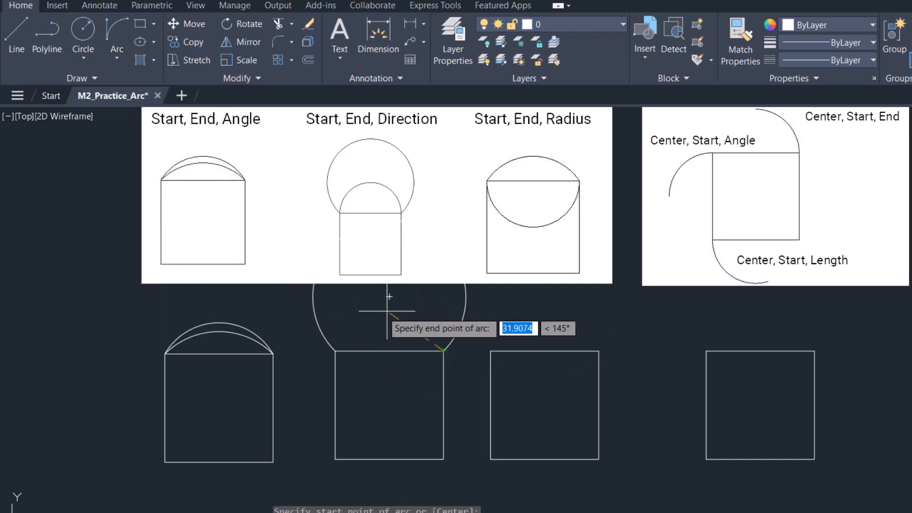
click(334, 351)
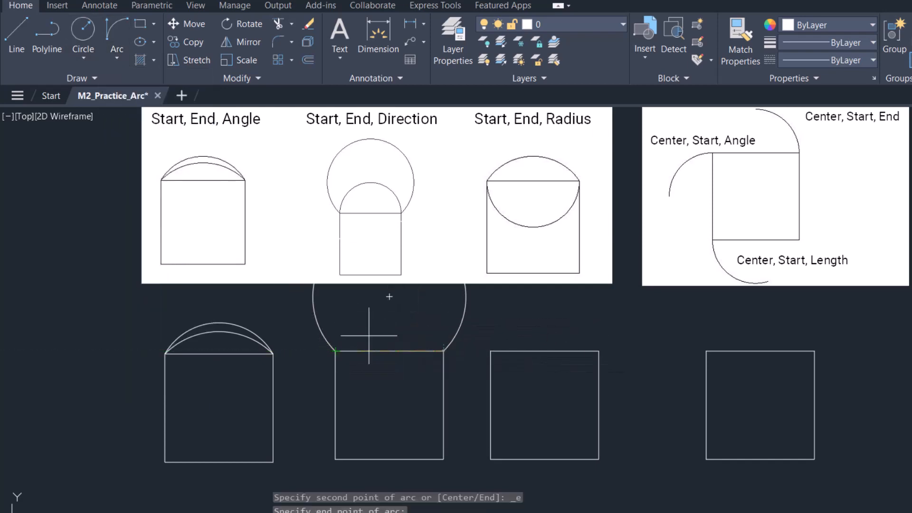
click(443, 292)
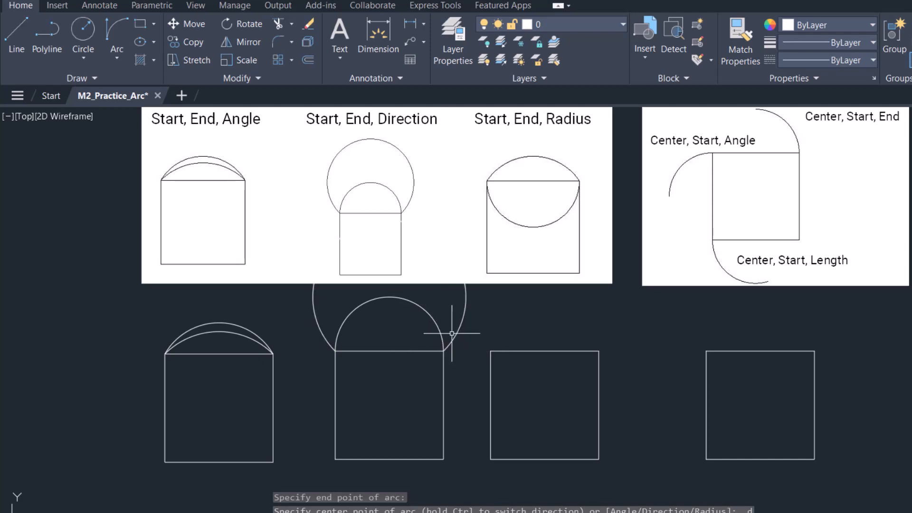
Step: Draw a Start, End, Radius arc from the upper-right to the upper-left corner of the square beneath that figure, bulging shallowly above its top edge
click(115, 65)
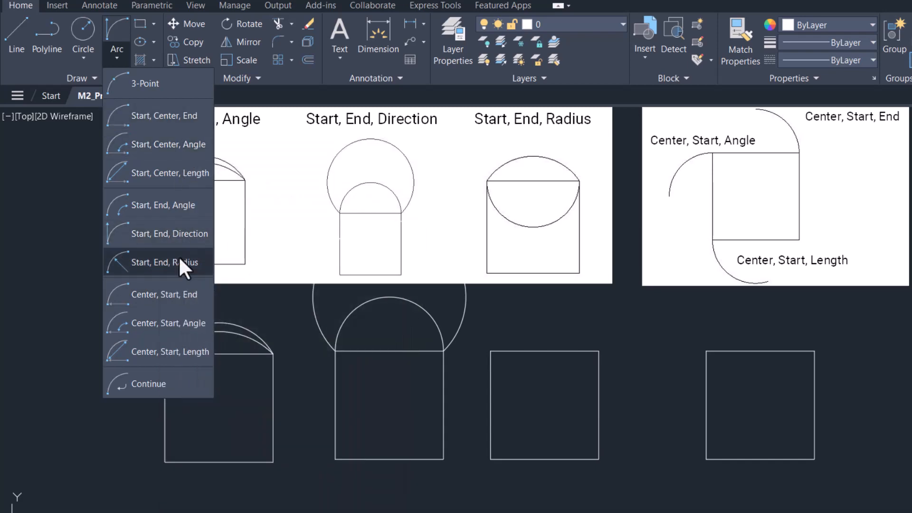
click(180, 259)
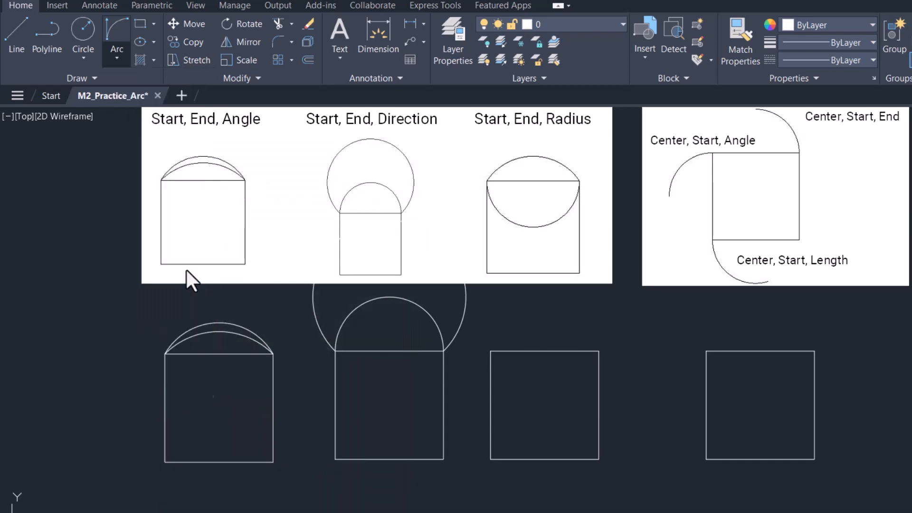
click(599, 350)
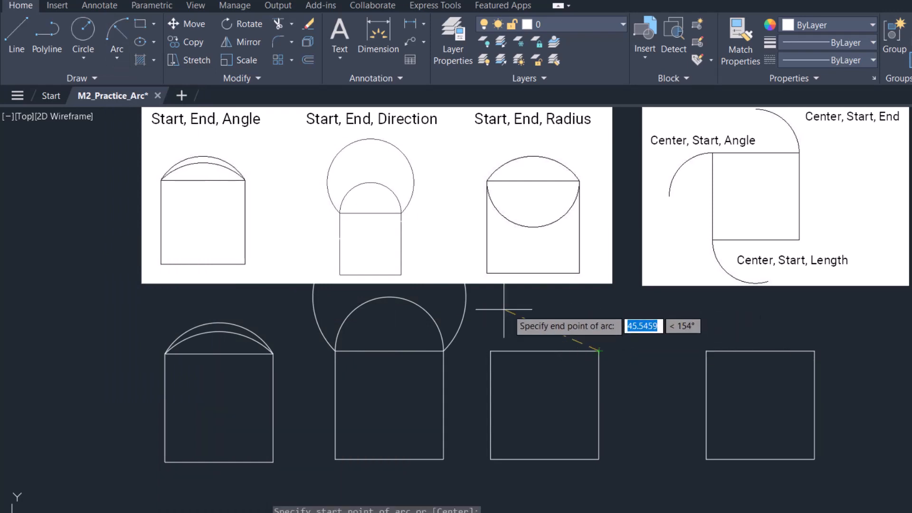
click(490, 351)
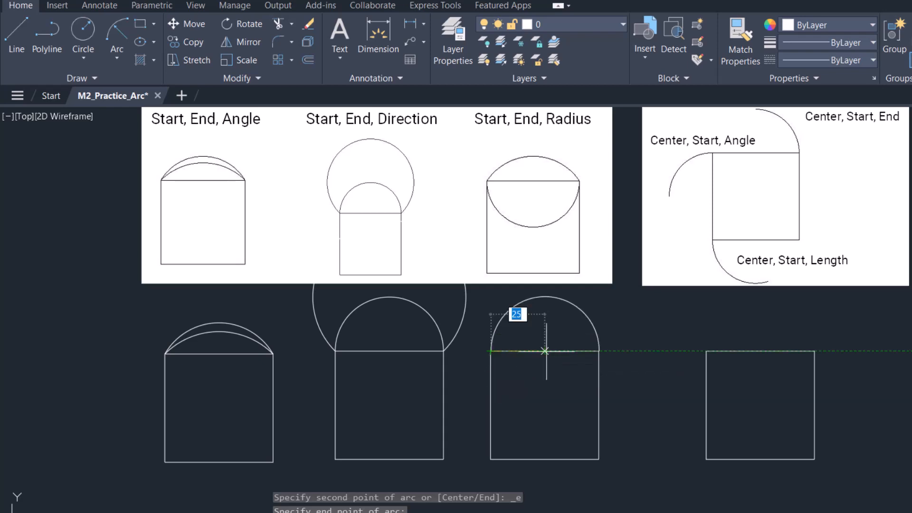
click(549, 381)
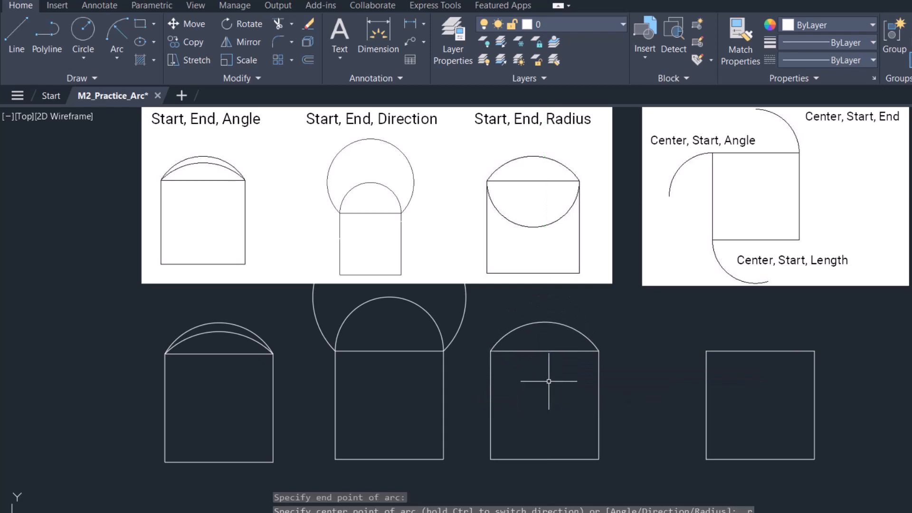
Step: Add a Start, End, Radius arc from the same square's upper-left to upper-right corner with radius 25, curving down into the square
click(116, 58)
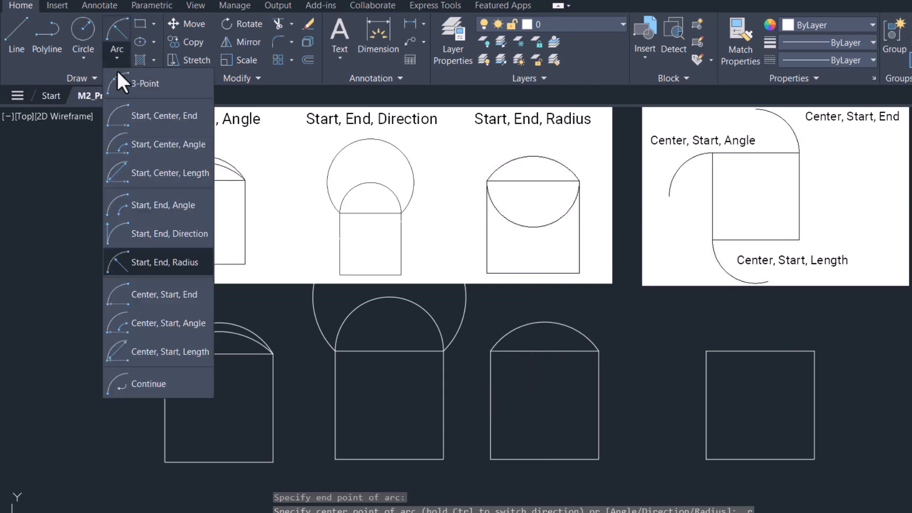
click(152, 259)
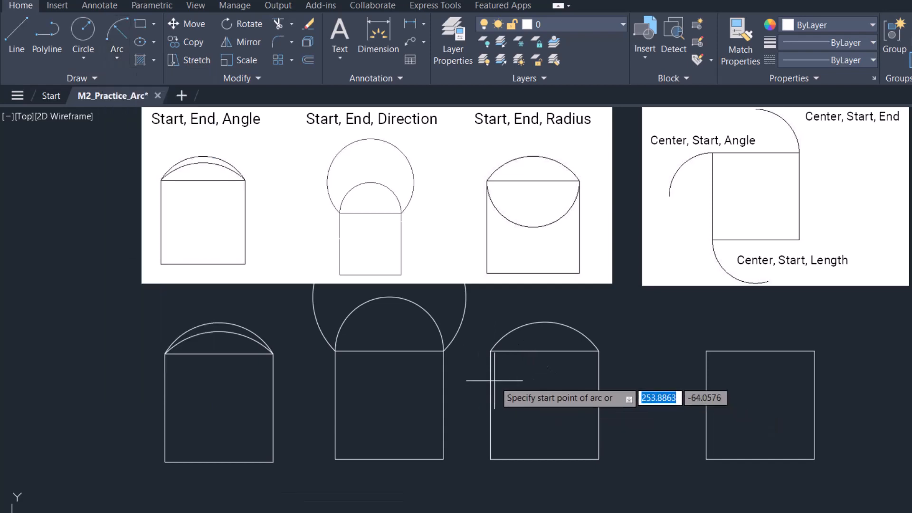
click(490, 351)
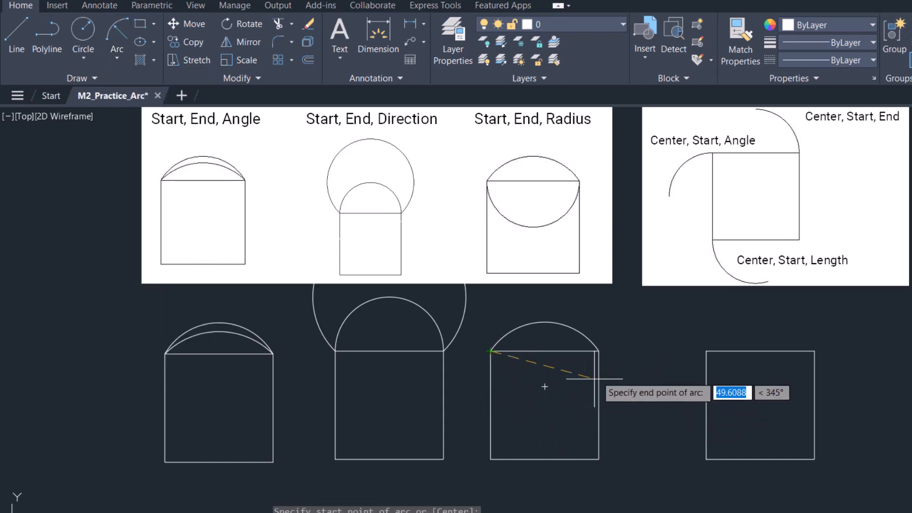
click(571, 381)
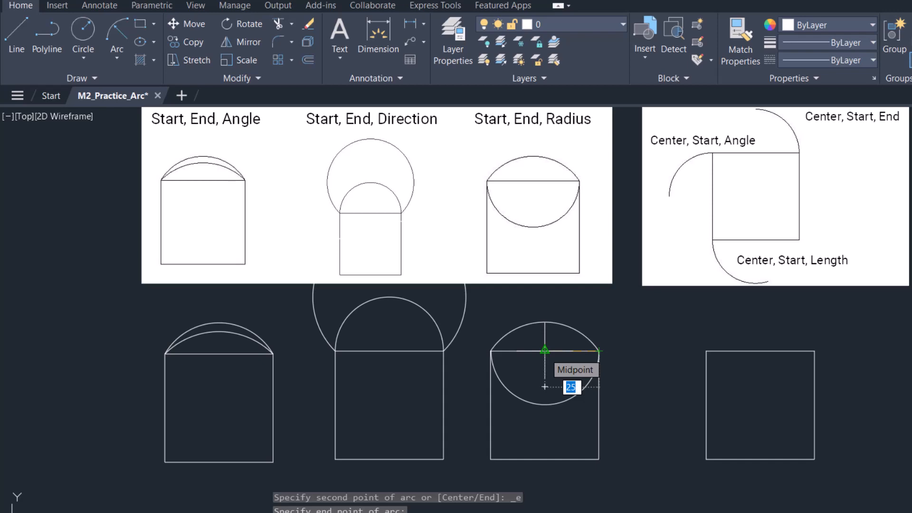
click(547, 352)
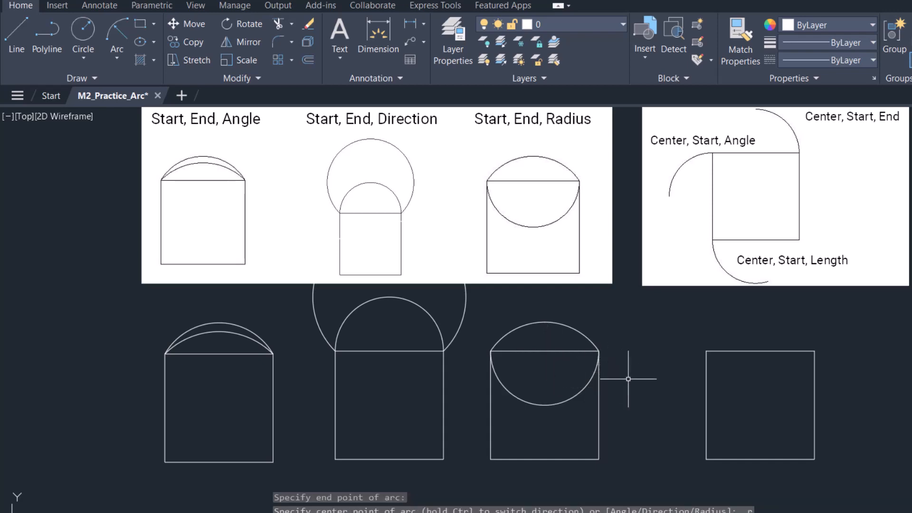
Step: Draw a Center, Start, End arc on the last square, centred on its top edge's midpoint, from the upper-right corner to directly above the centre
mouse_move(602, 377)
middle_down()
mouse_move(365, 350)
mouse_move(328, 393)
mouse_move(301, 408)
mouse_move(295, 401)
middle_up()
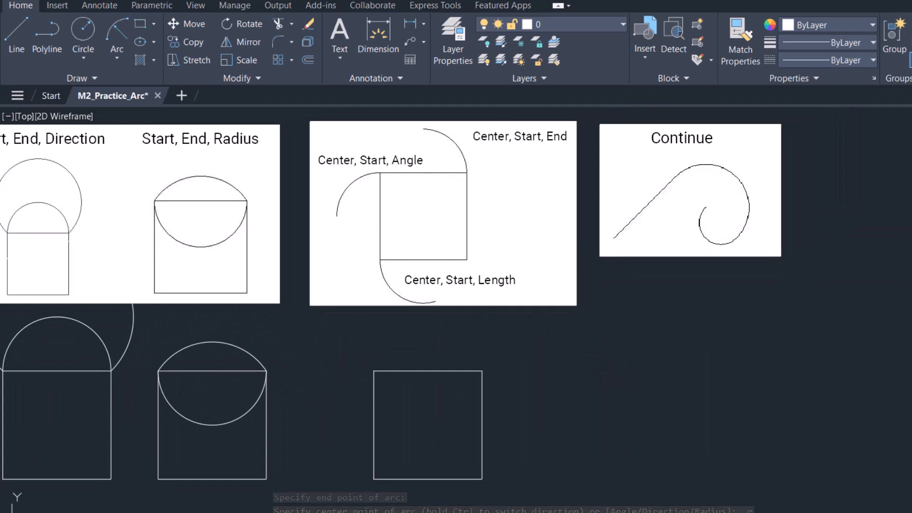
click(110, 65)
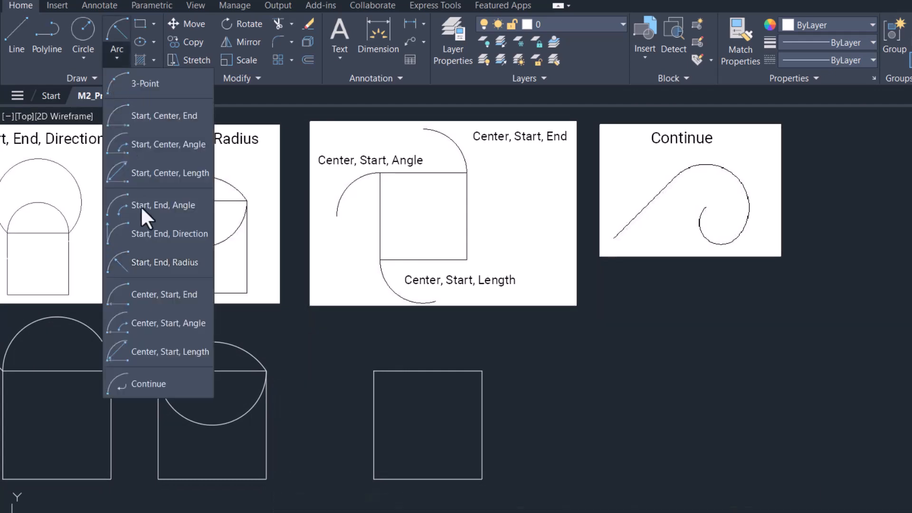
click(169, 294)
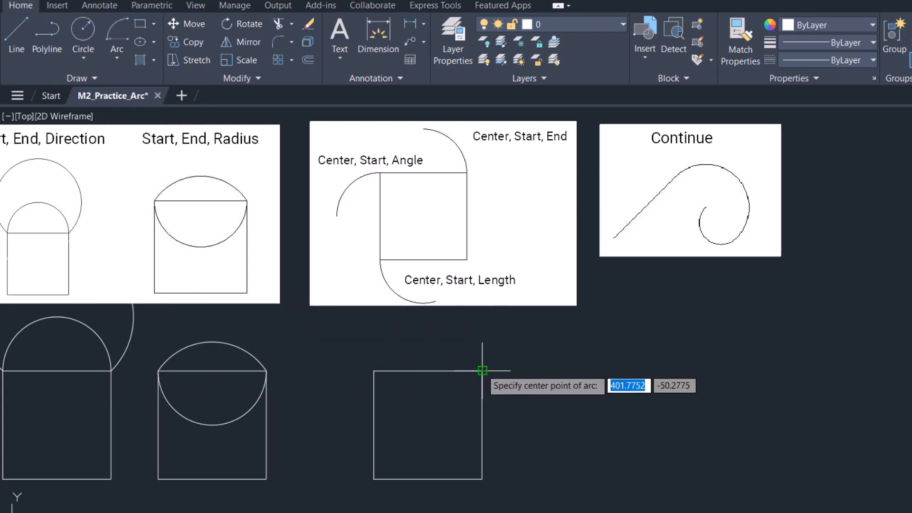
click(428, 369)
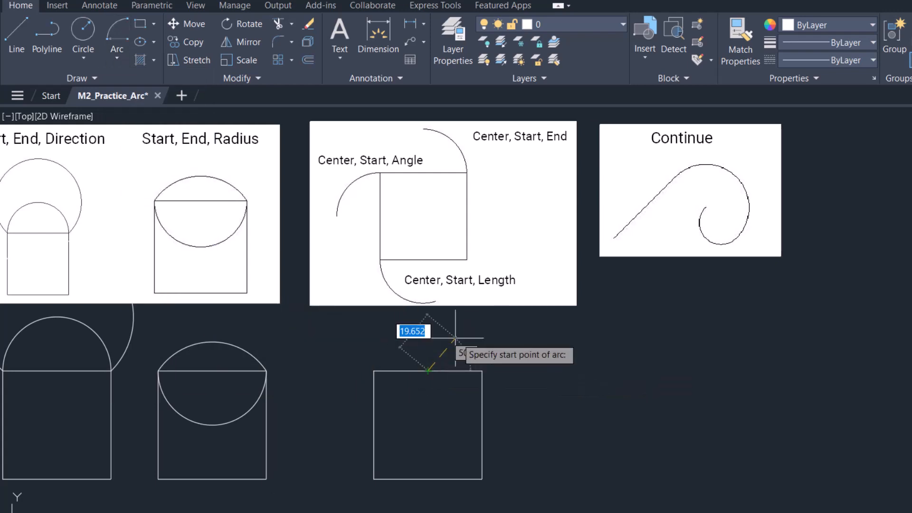
click(482, 370)
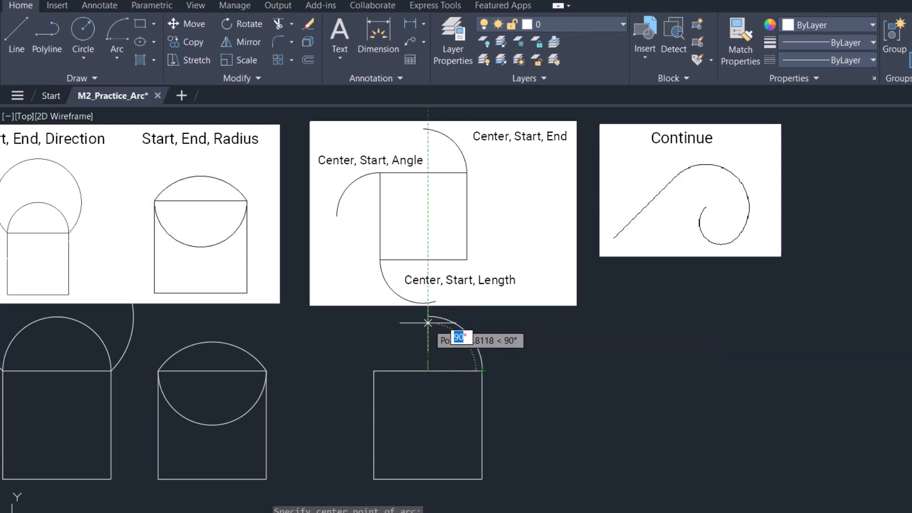
click(427, 319)
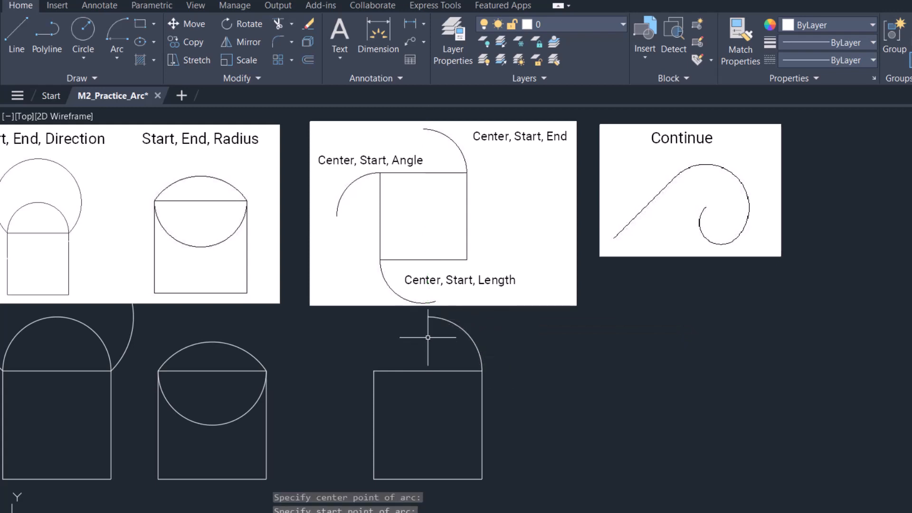
Step: Draw a Center, Start, Angle arc centred on the same square's left edge midpoint, starting at the upper-left corner with a 90° angle
click(116, 57)
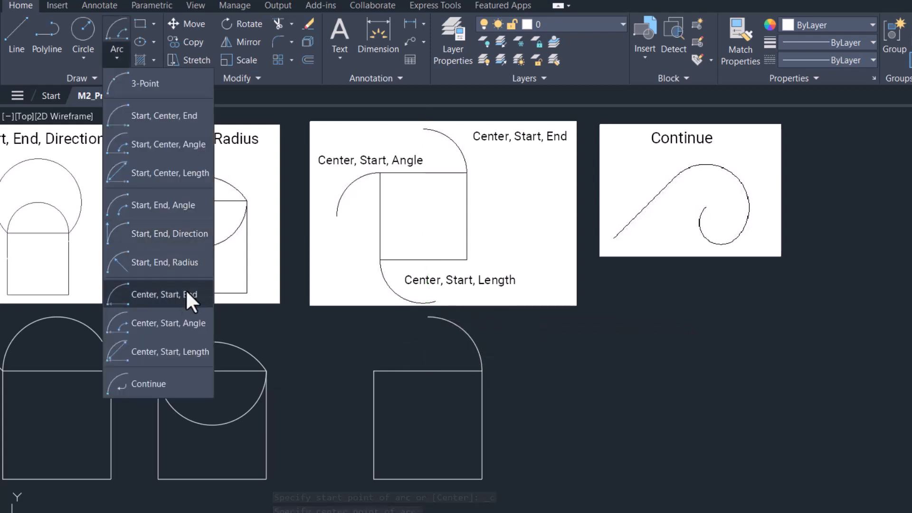
click(168, 323)
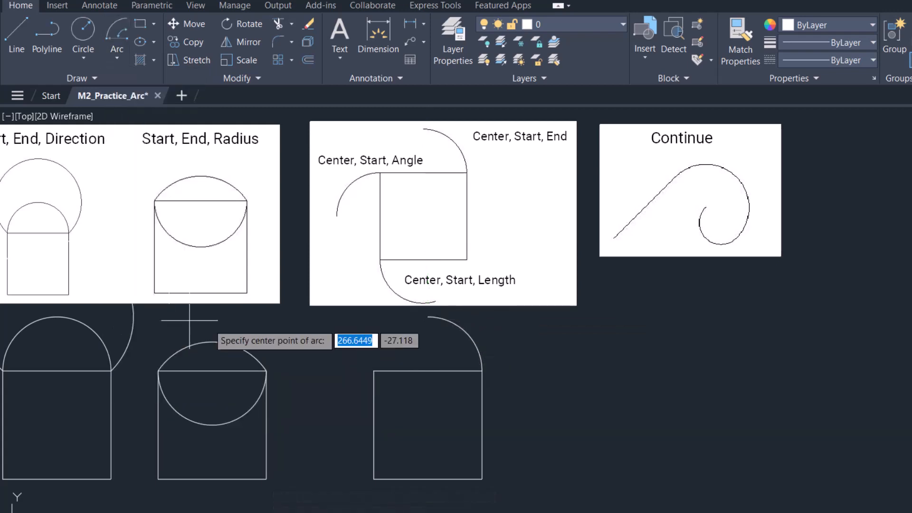
click(373, 423)
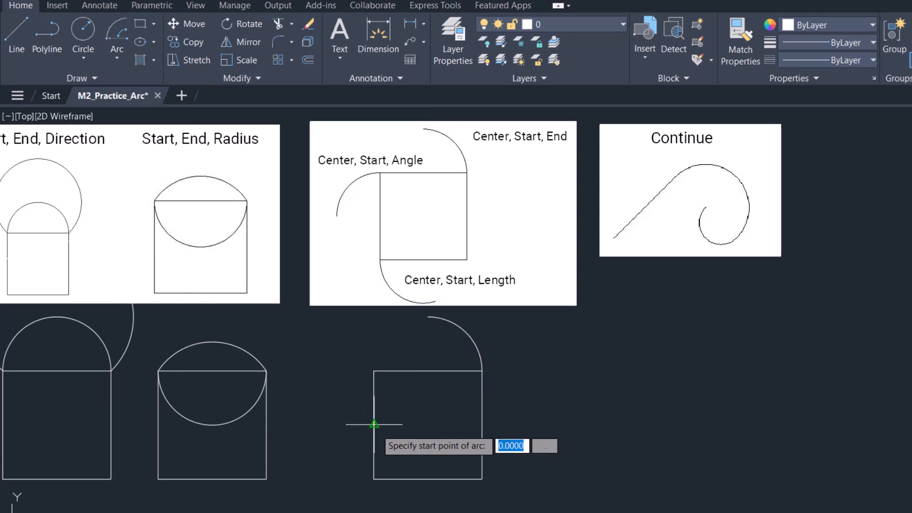
click(373, 371)
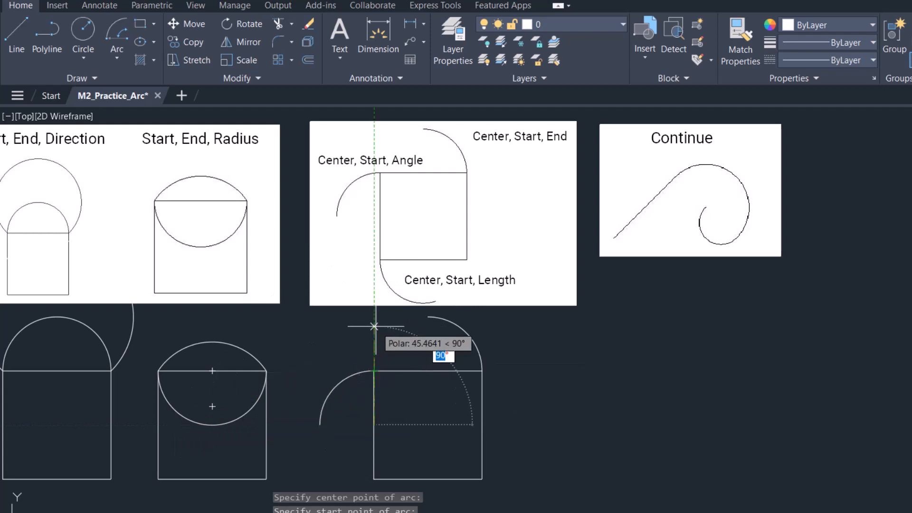
text(90)
key(Return)
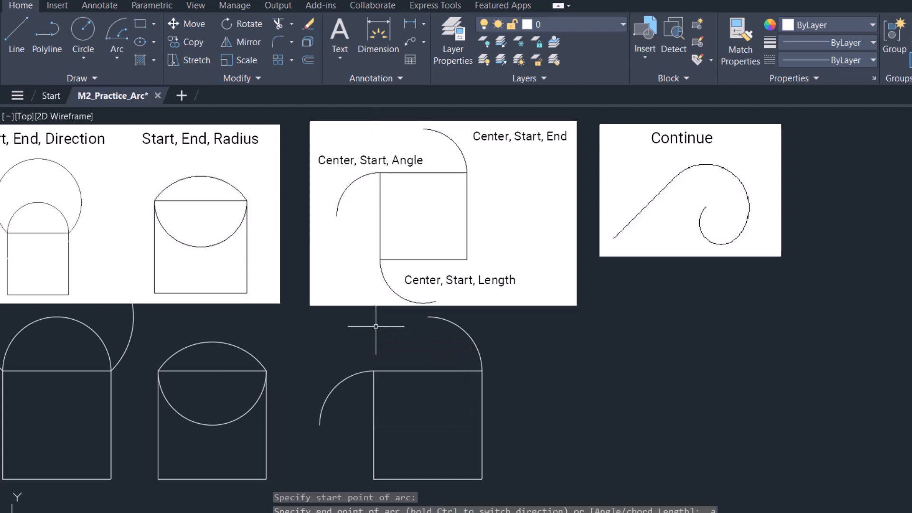
Step: Draw a Center, Start, Length arc centred on the square's bottom edge midpoint, from the lower-left corner to almost directly below the centre
middle_drag(564, 404, 560, 332)
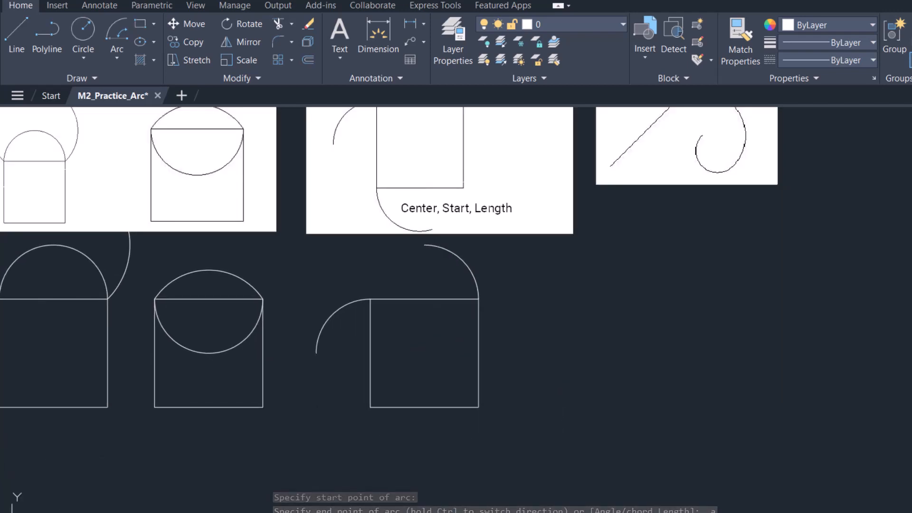
click(115, 58)
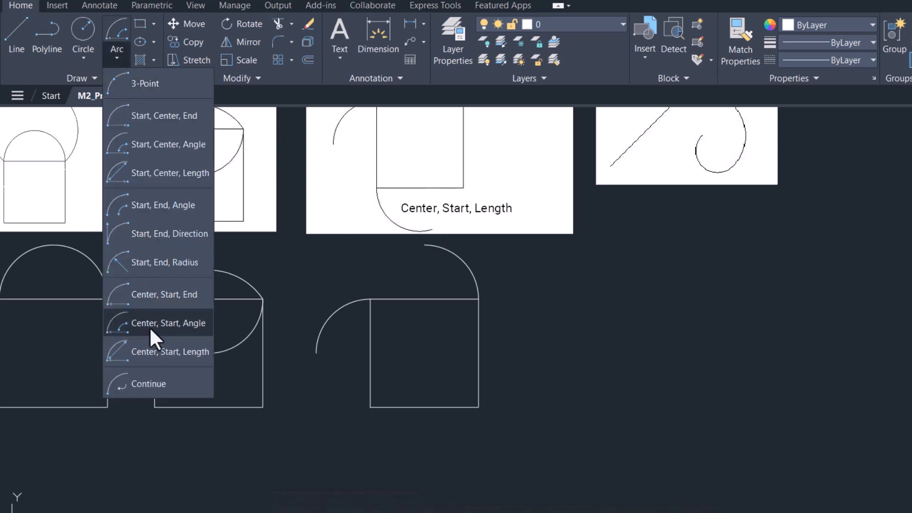
click(153, 351)
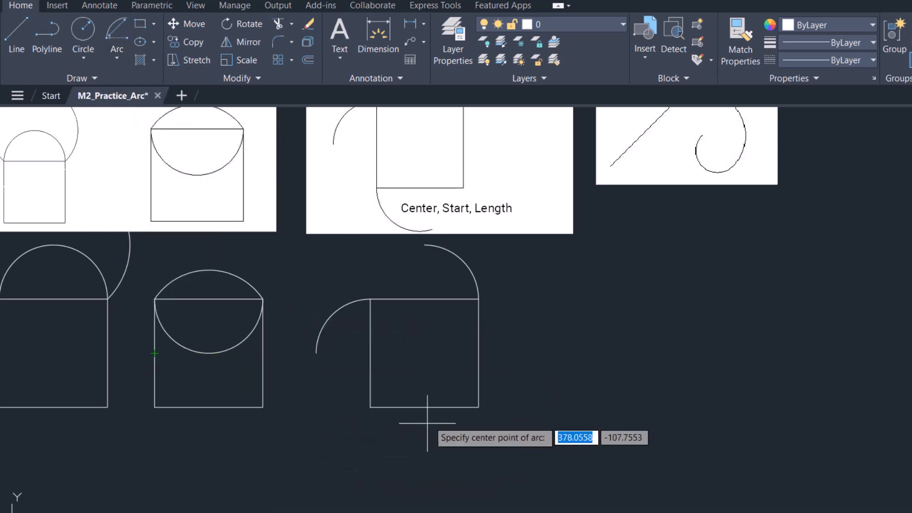
click(424, 406)
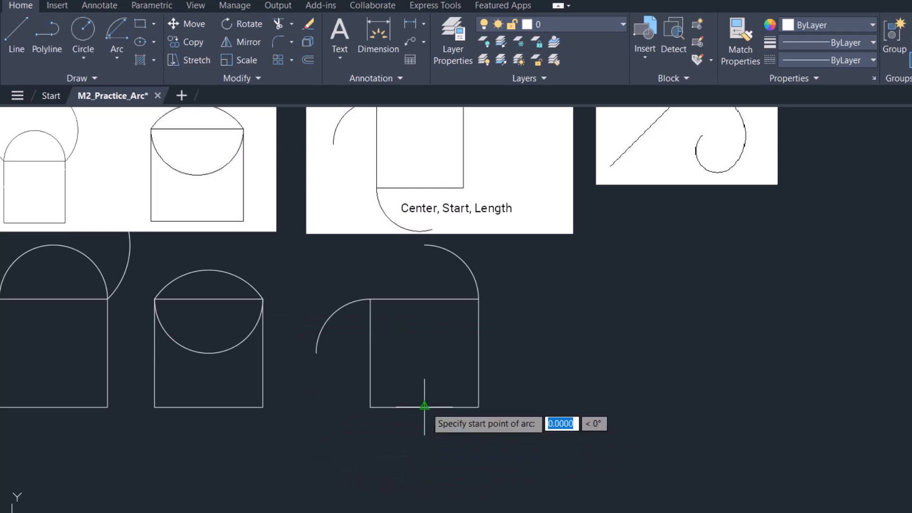
click(371, 406)
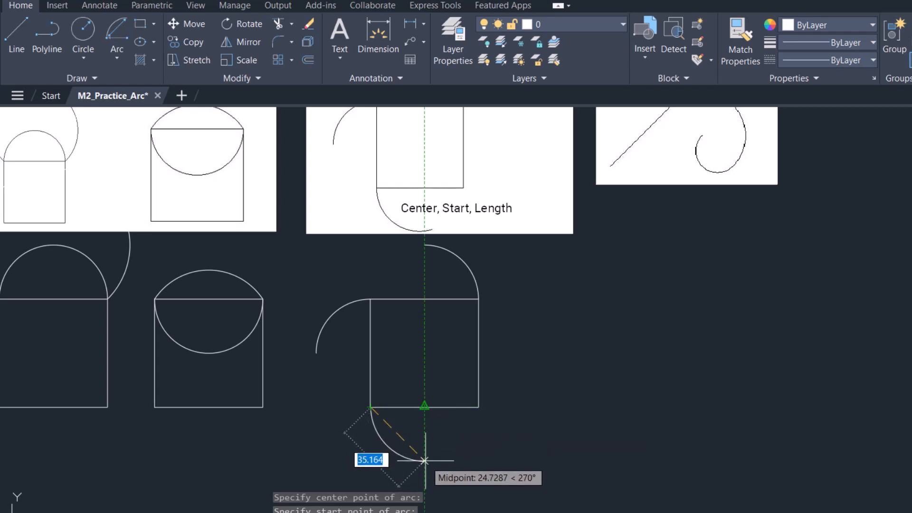
text(3)
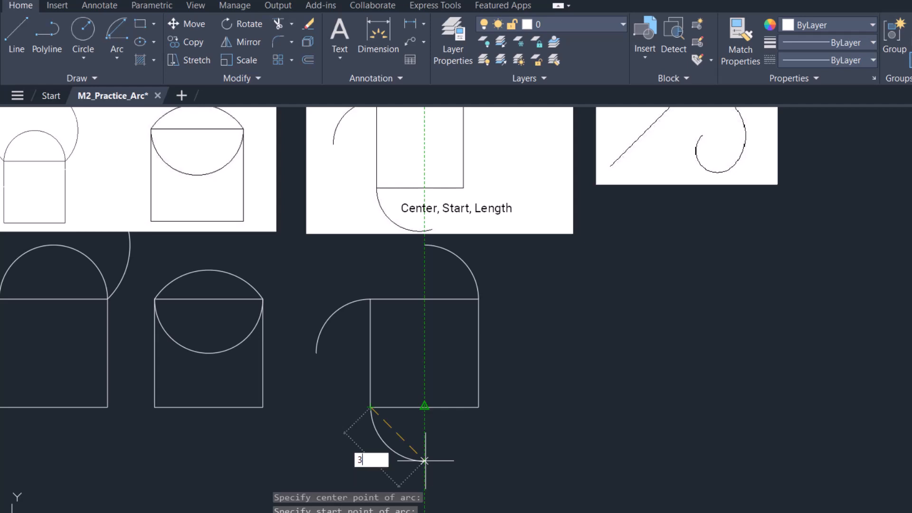
click(424, 460)
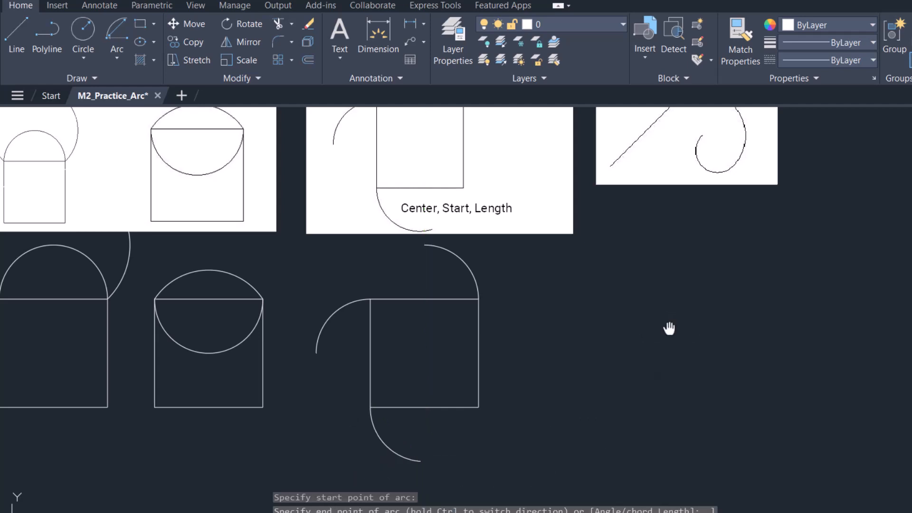
Step: Draw a single straight line sloping up to the right in the empty space below the Continue figure
middle_drag(668, 328, 457, 450)
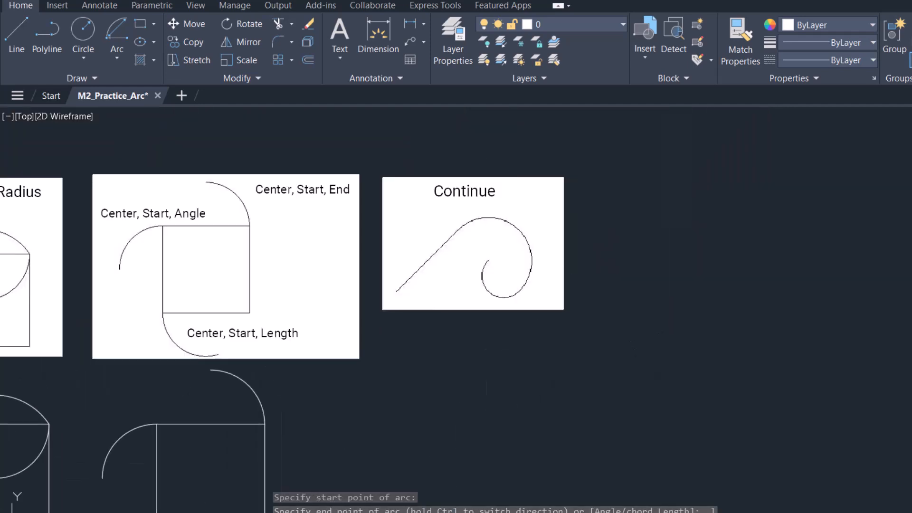
click(16, 35)
click(387, 467)
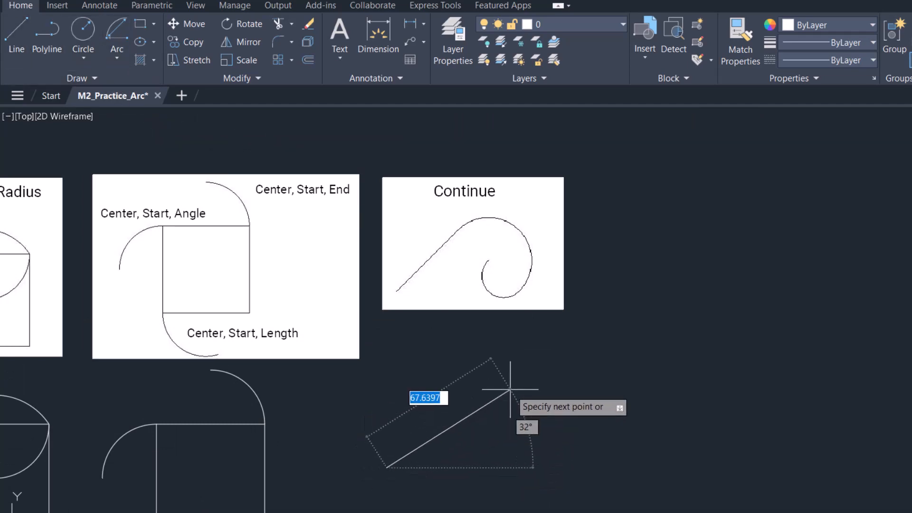
click(475, 404)
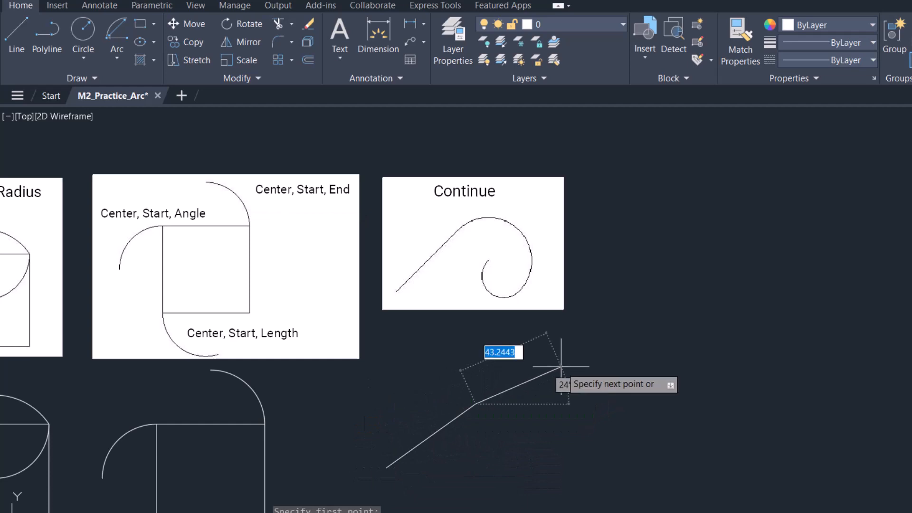
key(Escape)
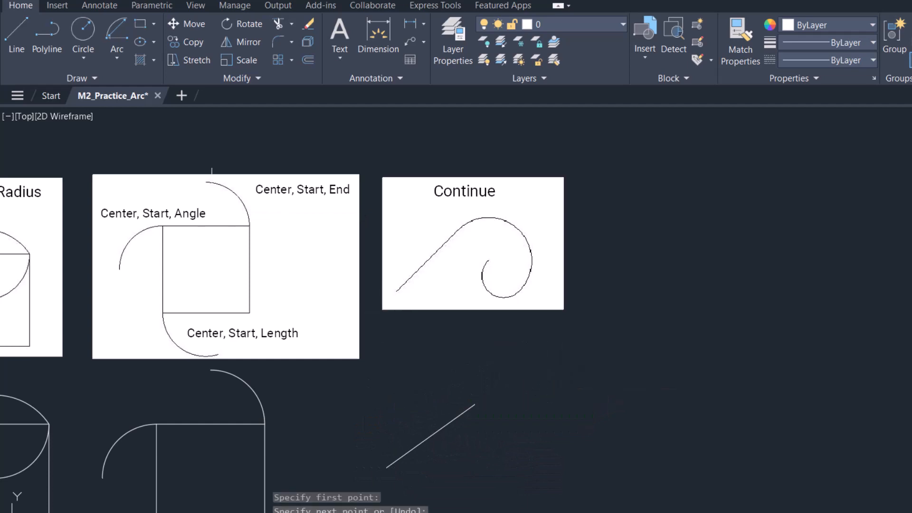
Step: Add a Continue arc tangent to the line's upper end, curving down to the right with its endpoint 30 units away
click(120, 56)
click(164, 384)
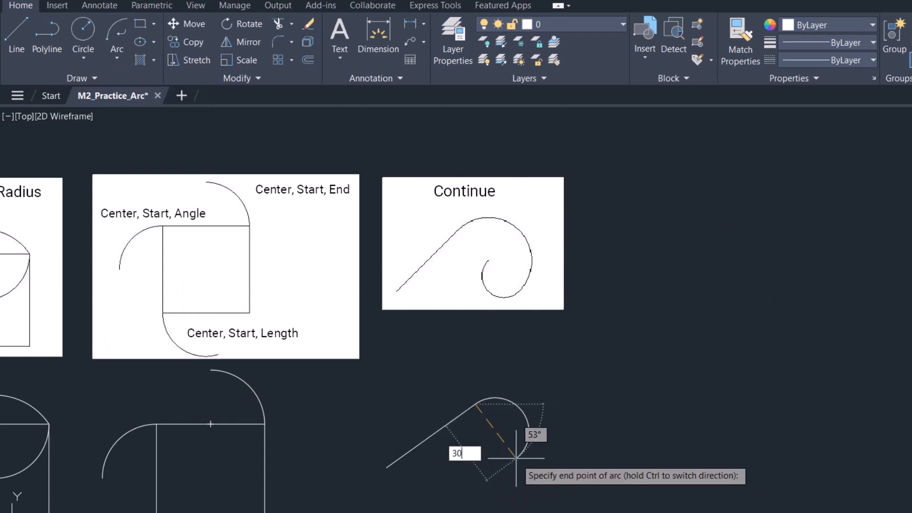
text(30)
key(Return)
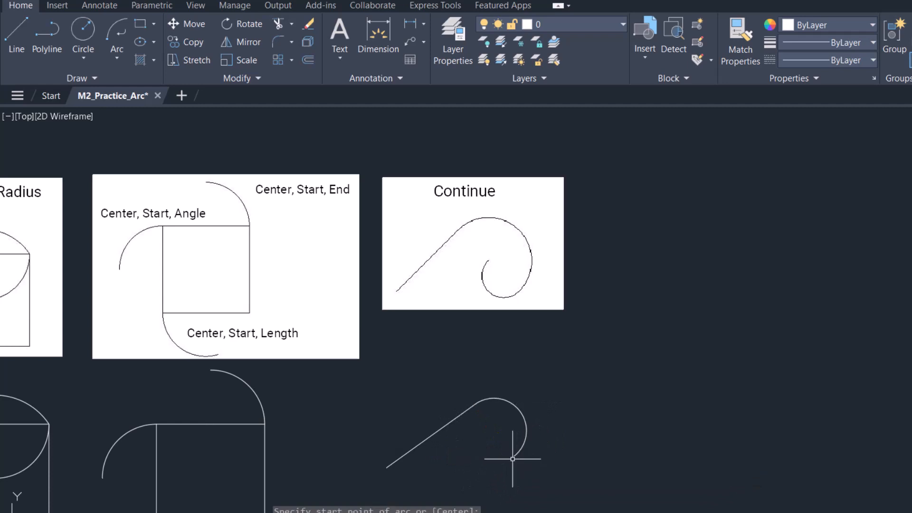
Step: Add a second Continue arc from the end of the previous arc, curling inward with its endpoint 15 units away
click(122, 61)
click(153, 383)
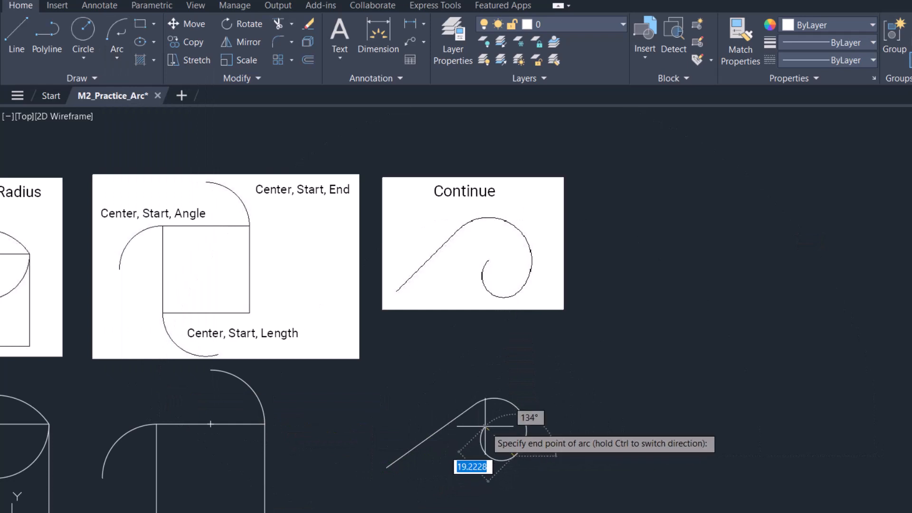
text(15)
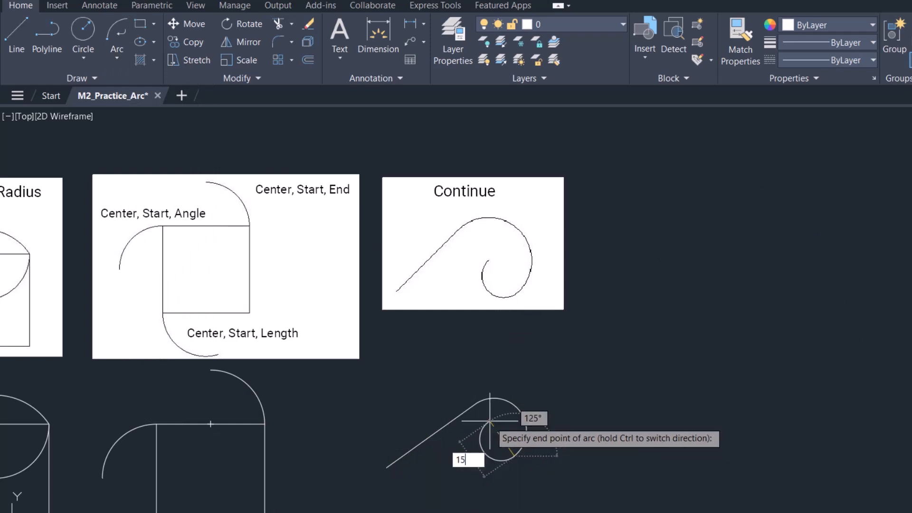
key(Return)
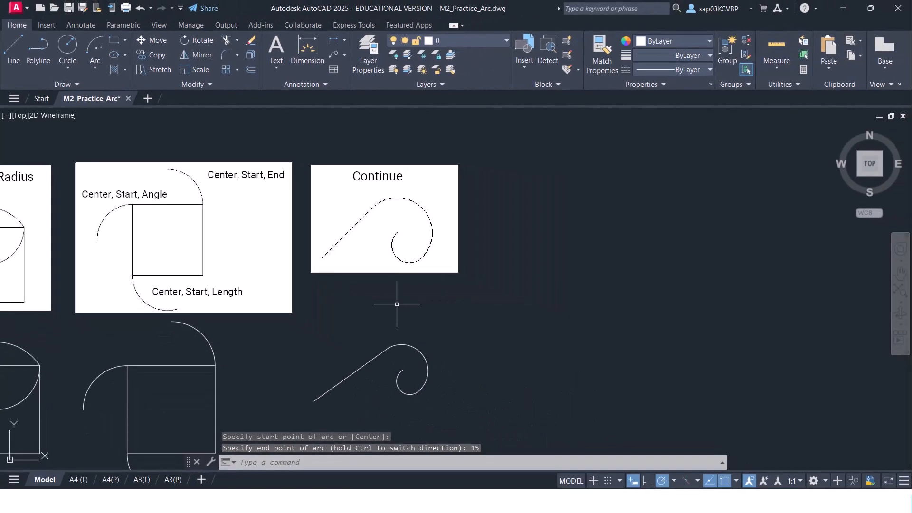
scroll(410, 311, down, 2)
middle_drag(394, 316, 501, 256)
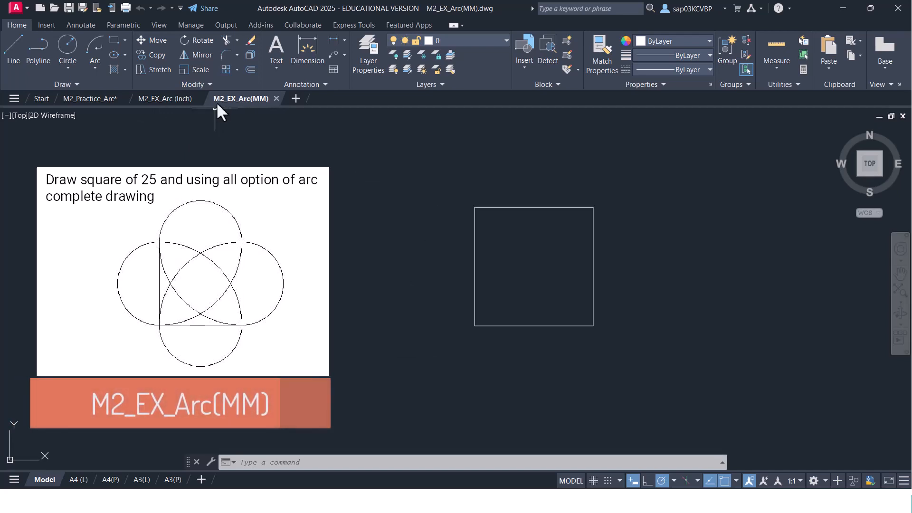
Step: Draw a Center, Start, End arc centred on the square's top edge midpoint, from the upper-right corner to the upper-left corner
mouse_move(236, 101)
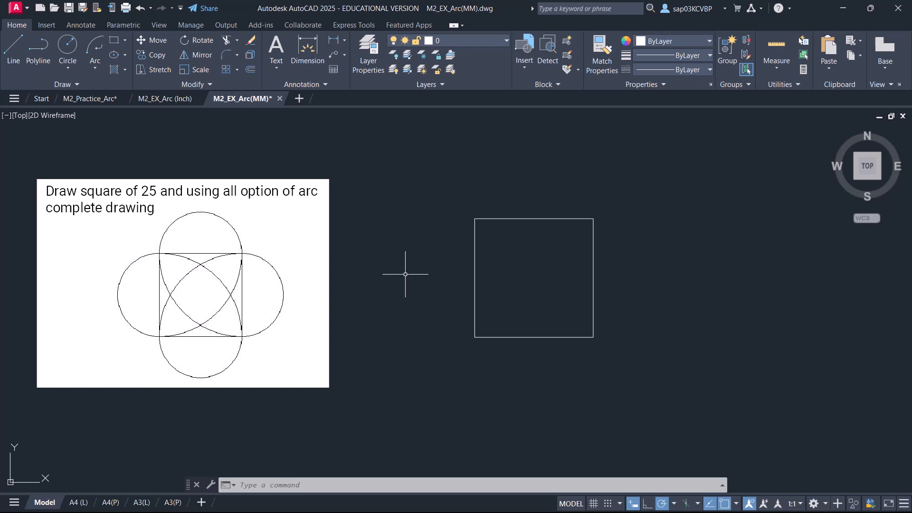
text(a)
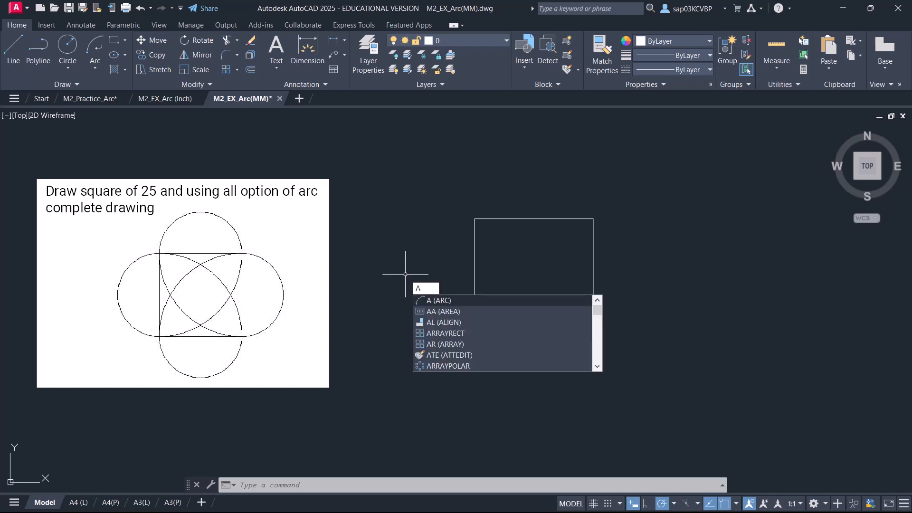
key(Return)
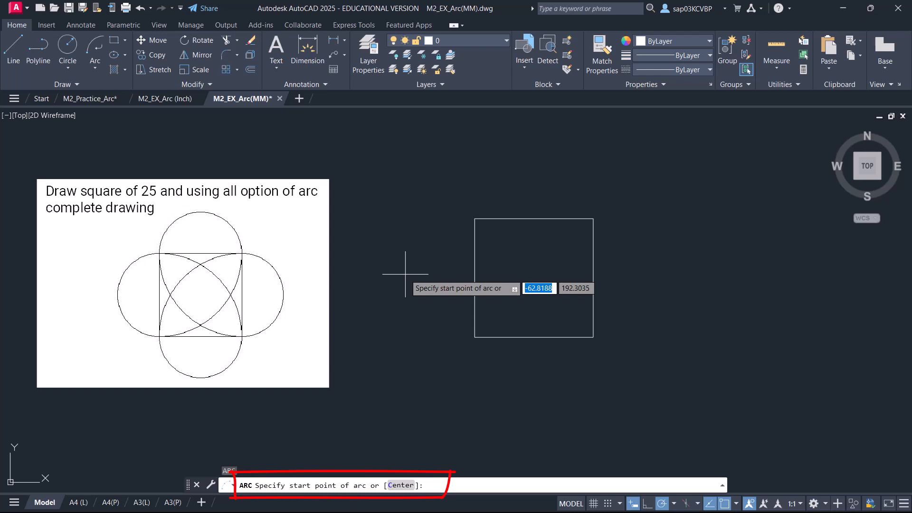
click(98, 71)
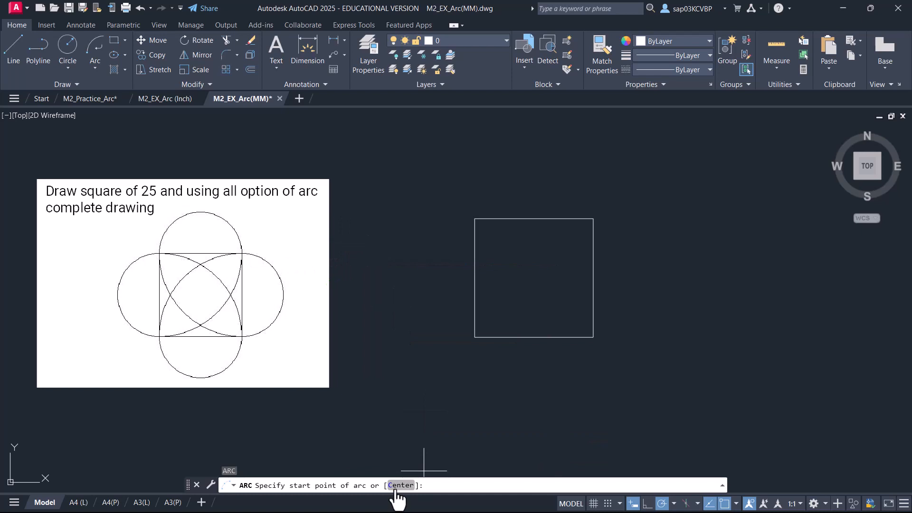
right_click(373, 232)
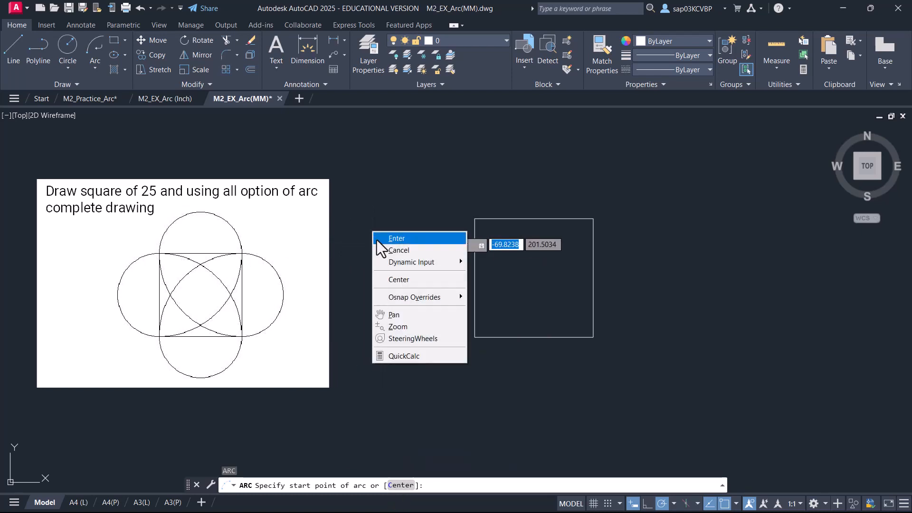
click(400, 280)
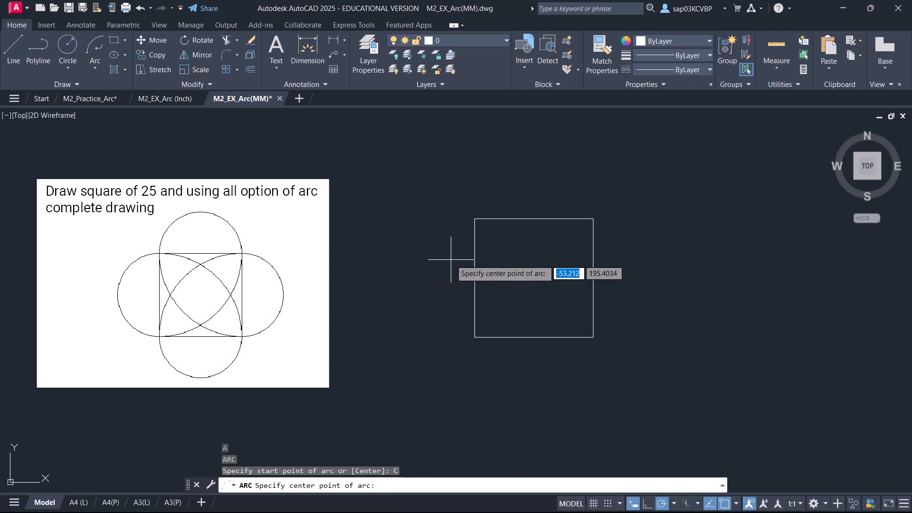
click(534, 218)
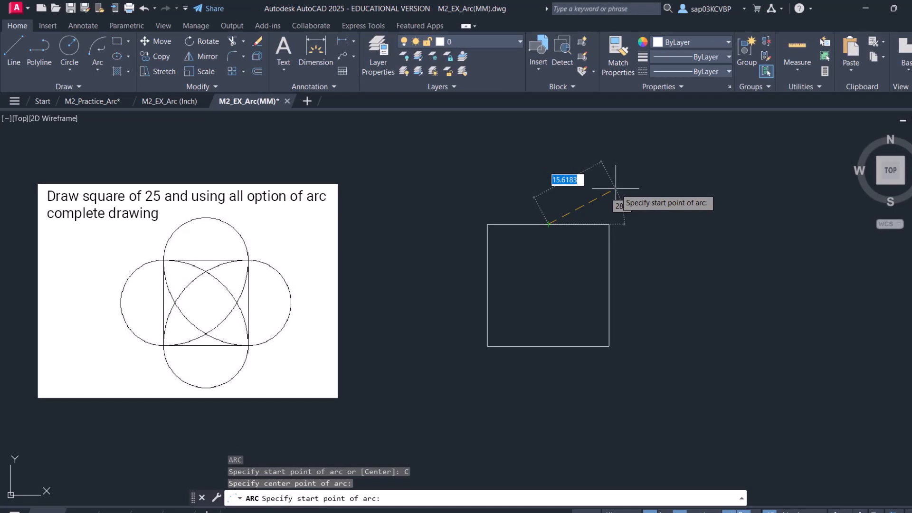
click(98, 72)
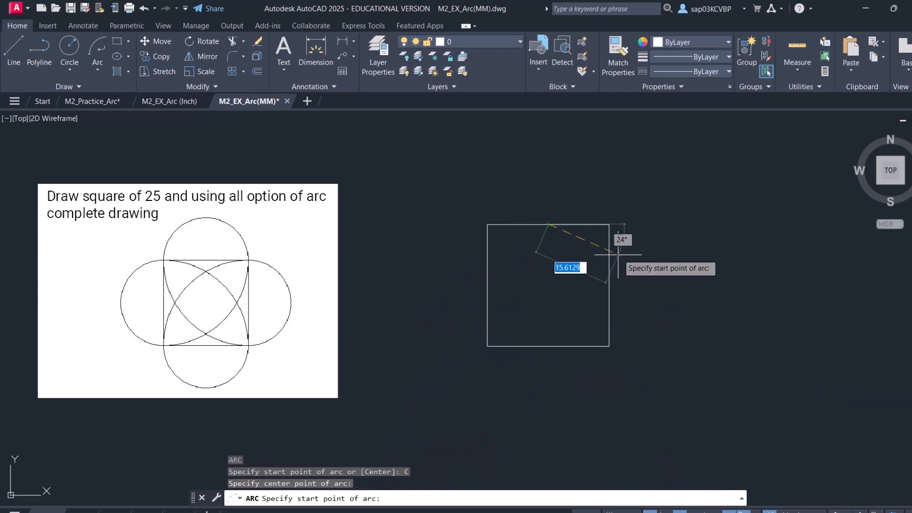
click(609, 224)
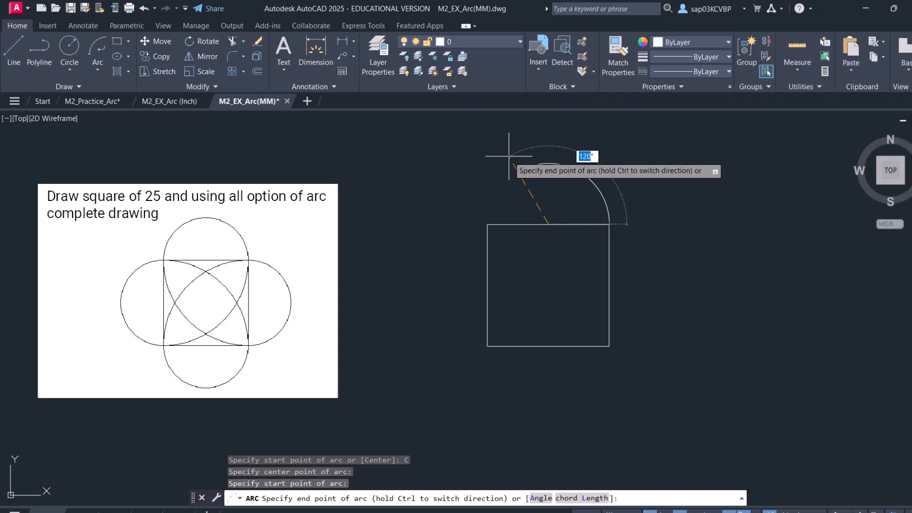
click(98, 72)
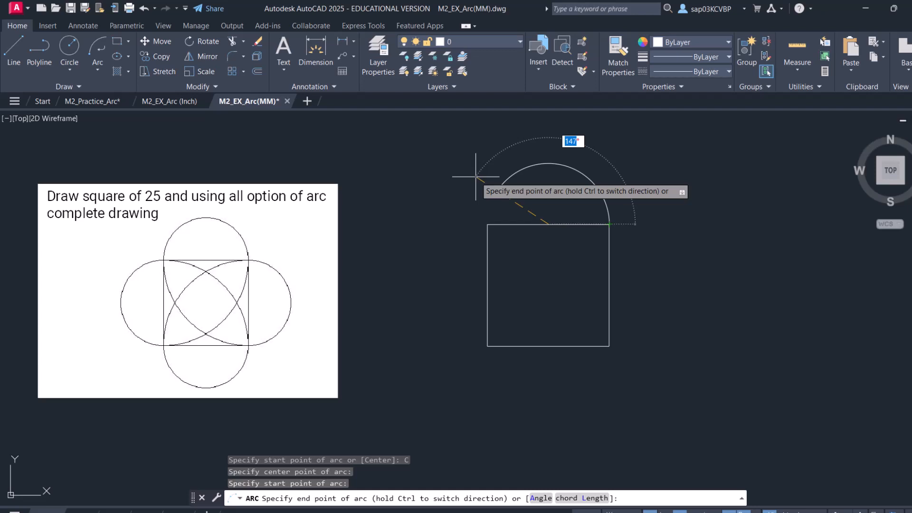
click(486, 224)
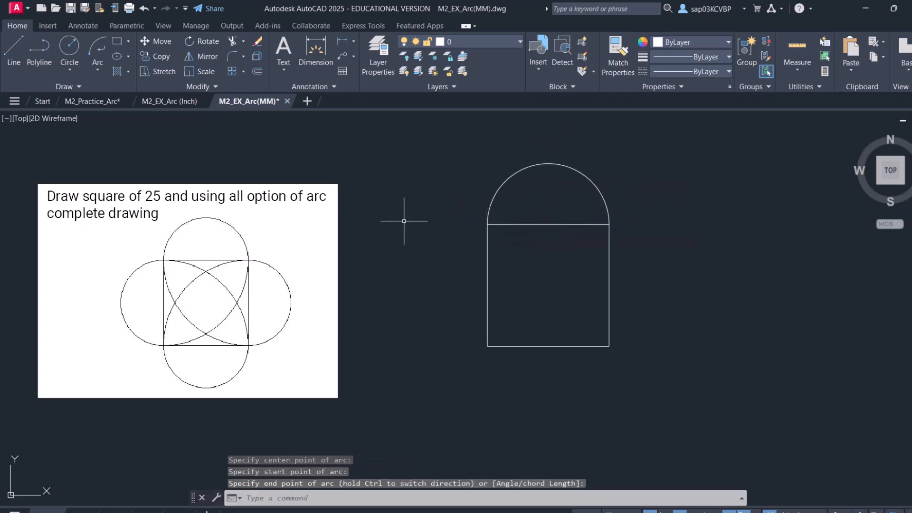
Step: Draw a Start, End, Center arc from the square's upper-left corner to its lower-left corner, centred on the left edge midpoint
text(a)
key(Return)
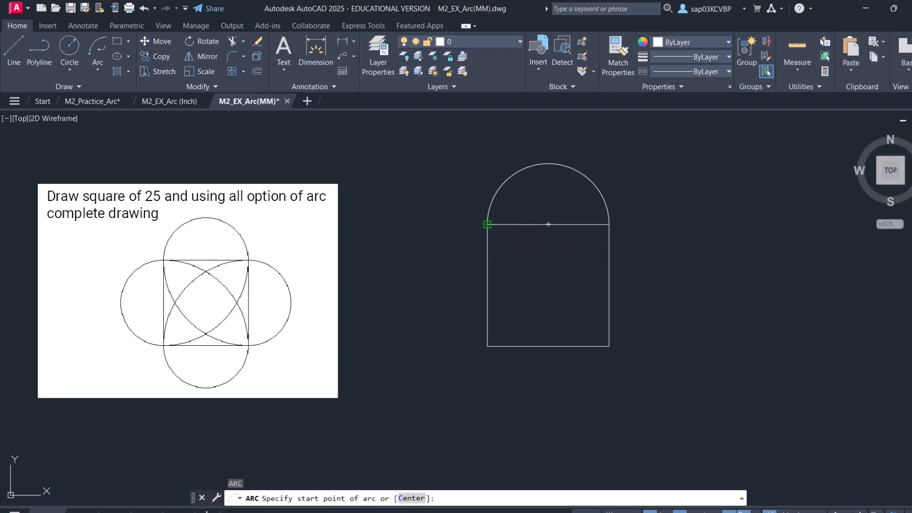
click(487, 224)
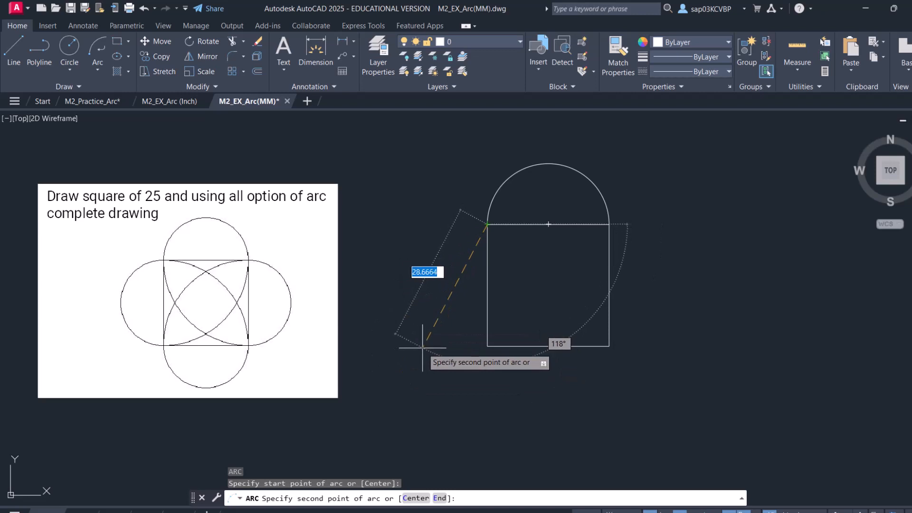
right_click(418, 315)
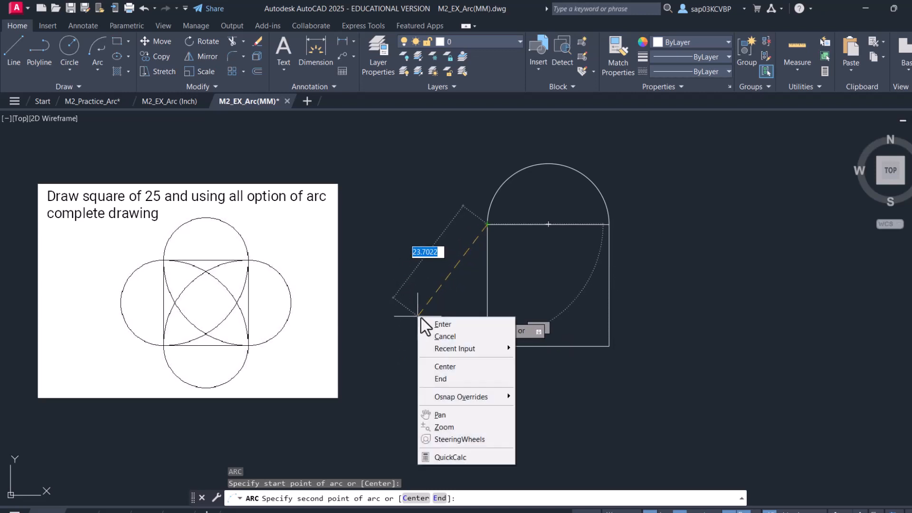
click(452, 378)
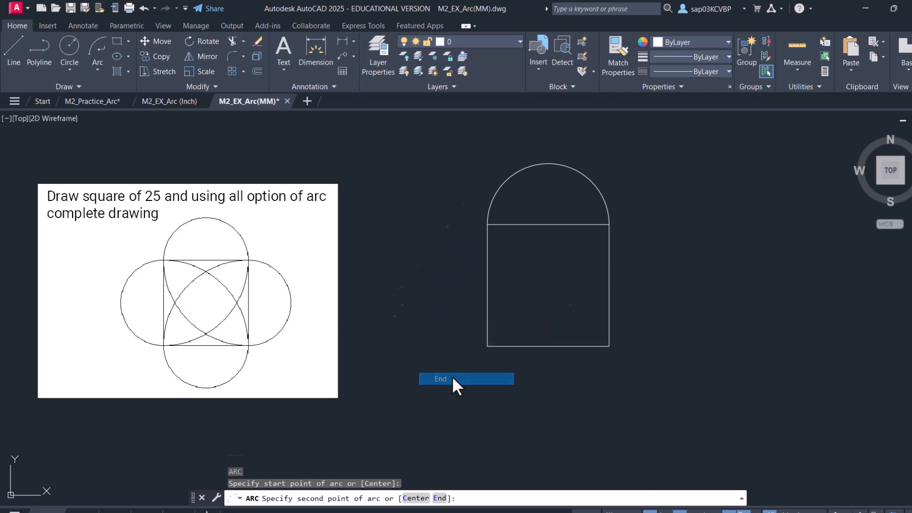
click(487, 345)
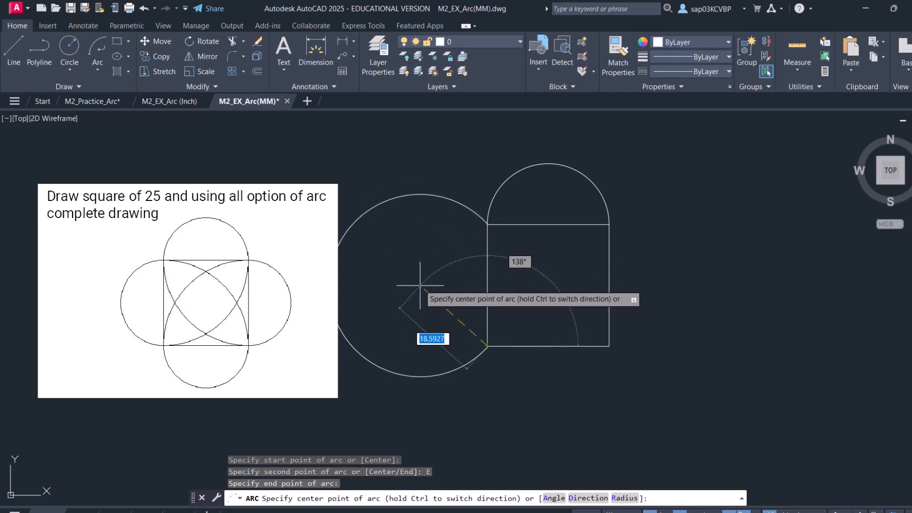
click(96, 71)
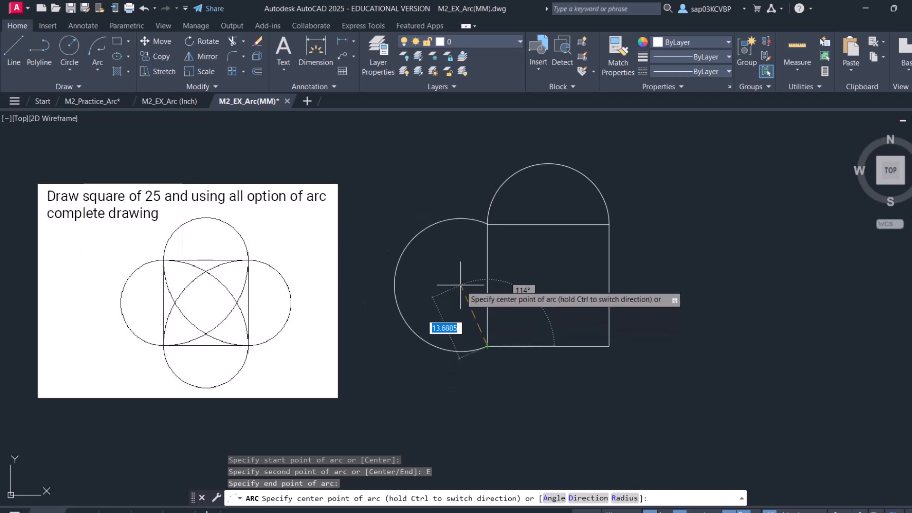
click(487, 285)
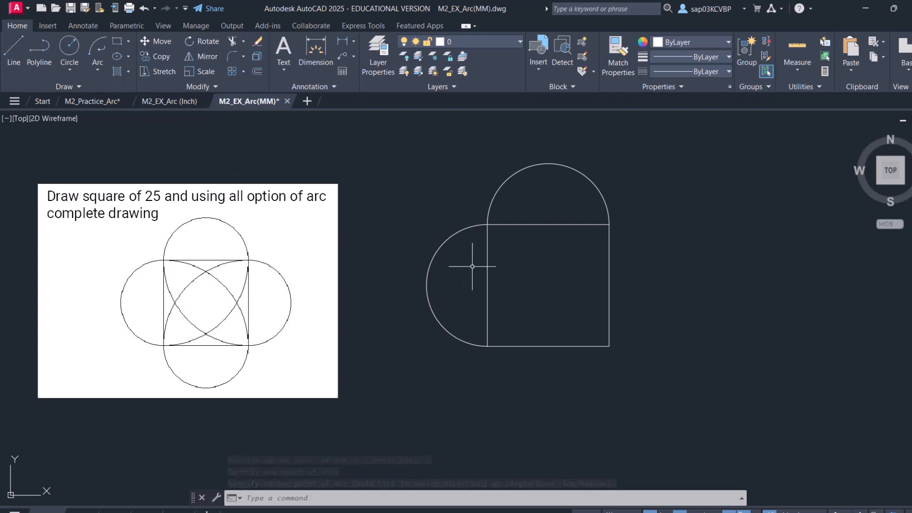
Step: Draw a Start, Center, Angle arc from the square's lower-left corner, centred on the bottom edge midpoint, with a 180° included angle
text(a)
key(Return)
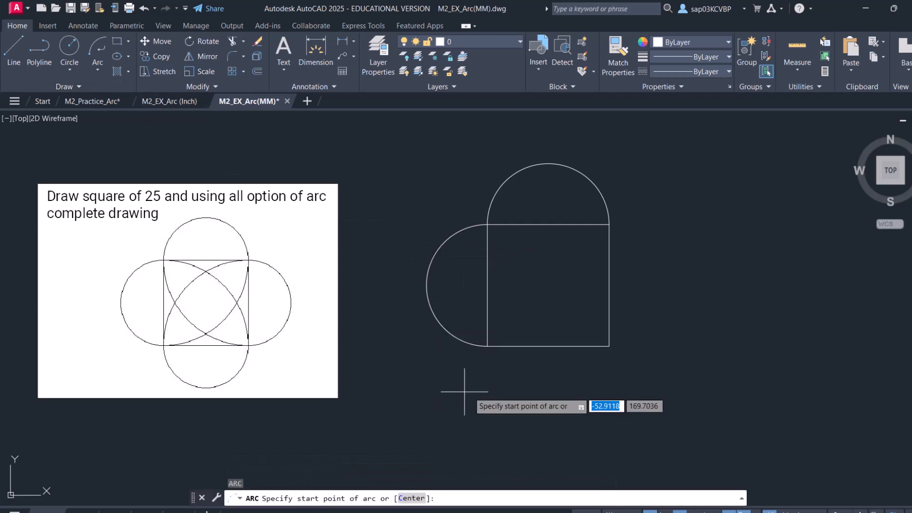
click(487, 346)
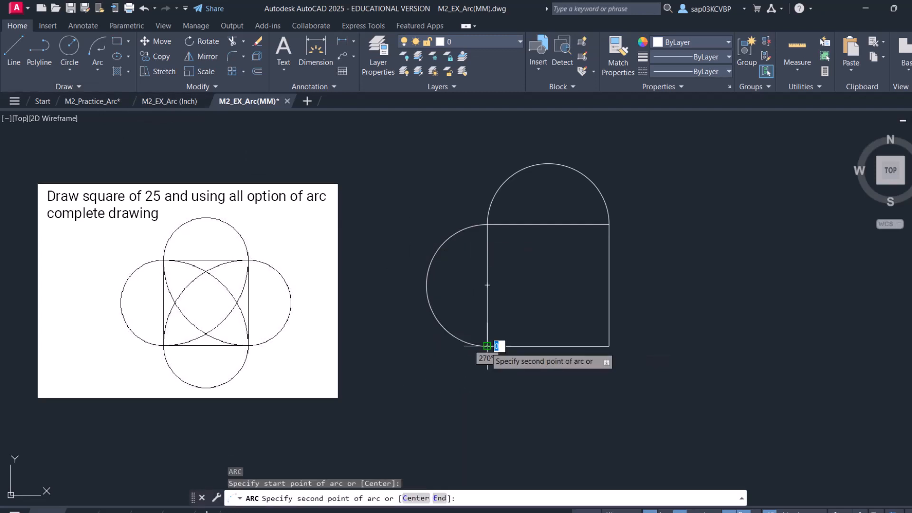
right_click(563, 401)
click(591, 303)
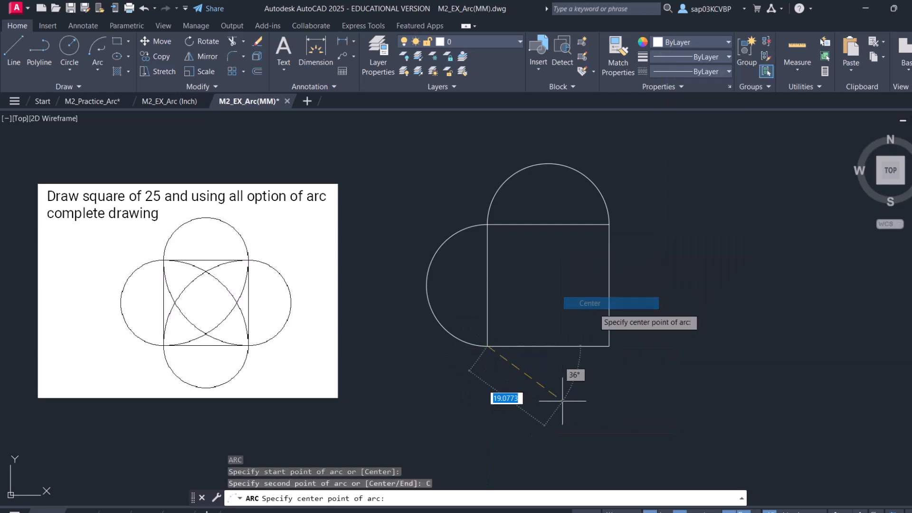
click(548, 346)
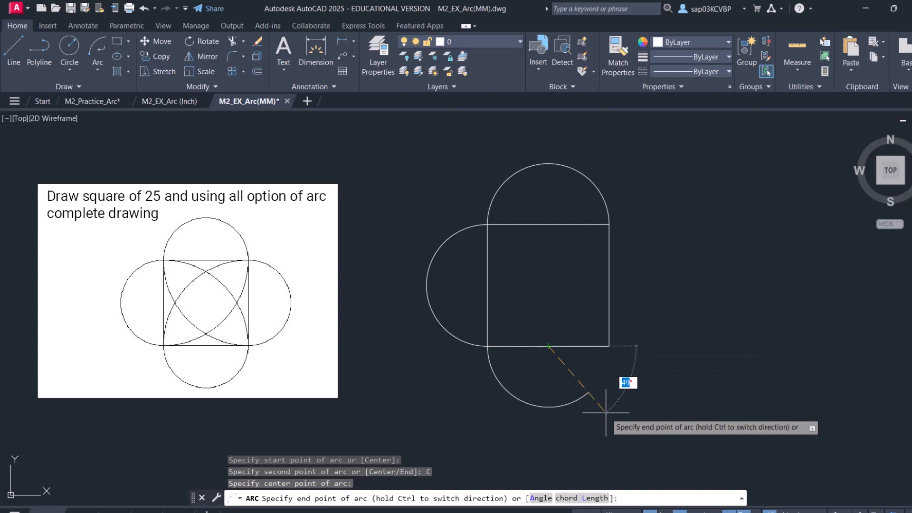
right_click(636, 390)
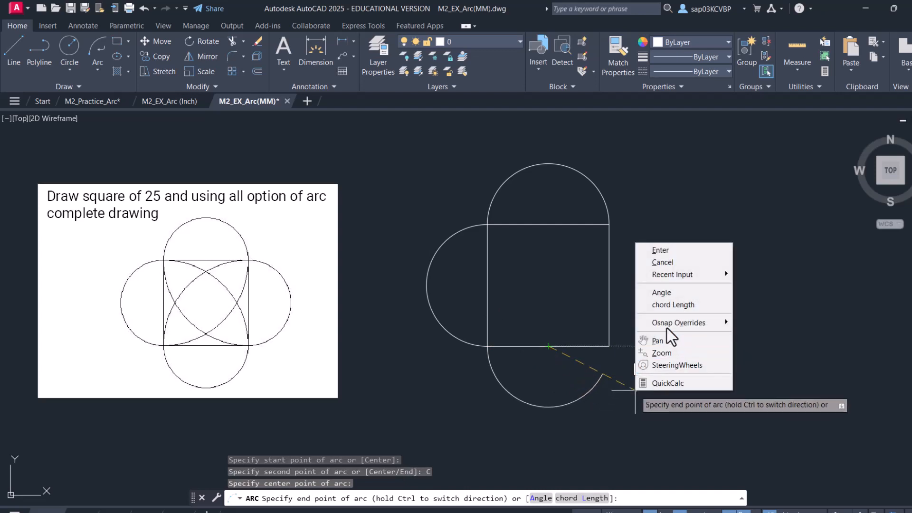
click(670, 294)
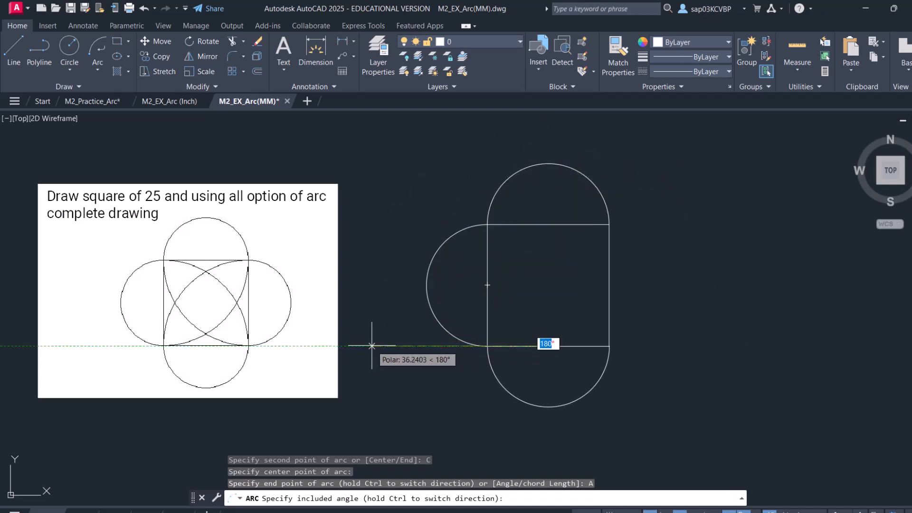
text(18)
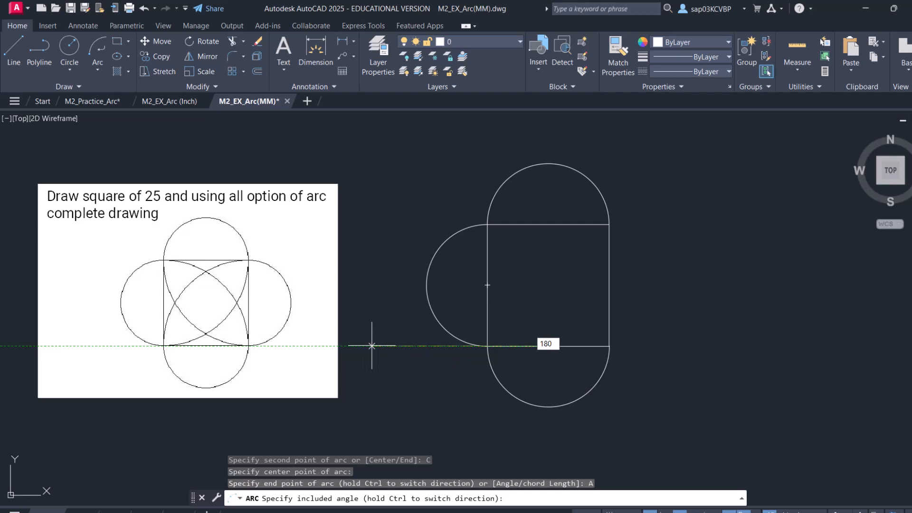
key(Return)
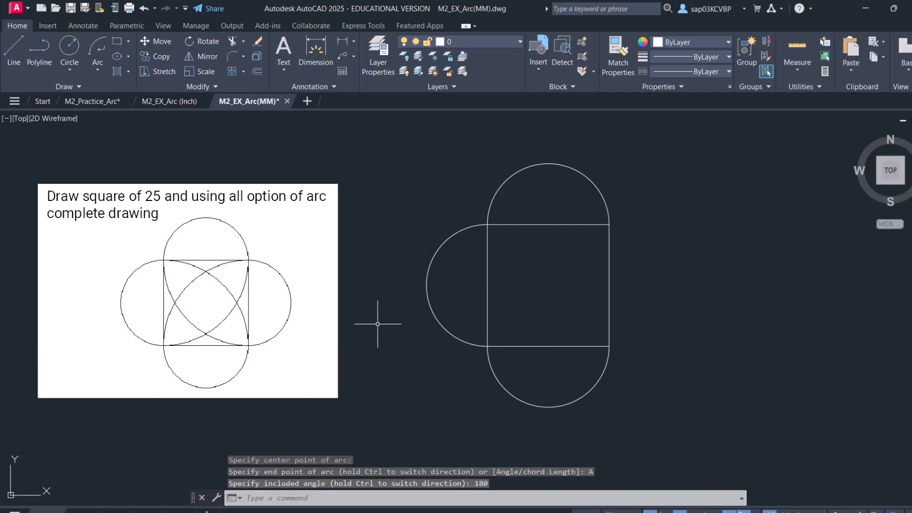
Step: Draw a Center, Start, Length arc centred on the square's right edge midpoint, from the lower-right corner, with its chord length picked at the upper-right corner
key(Return)
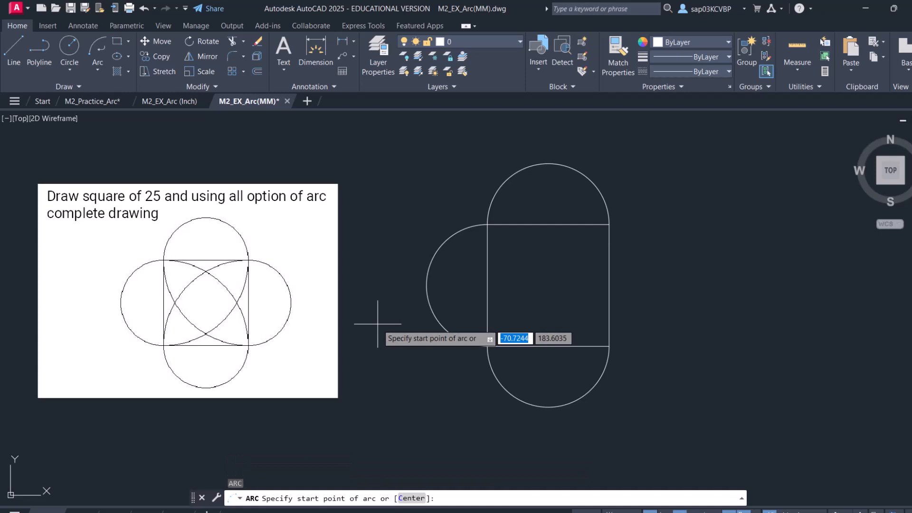
right_click(378, 323)
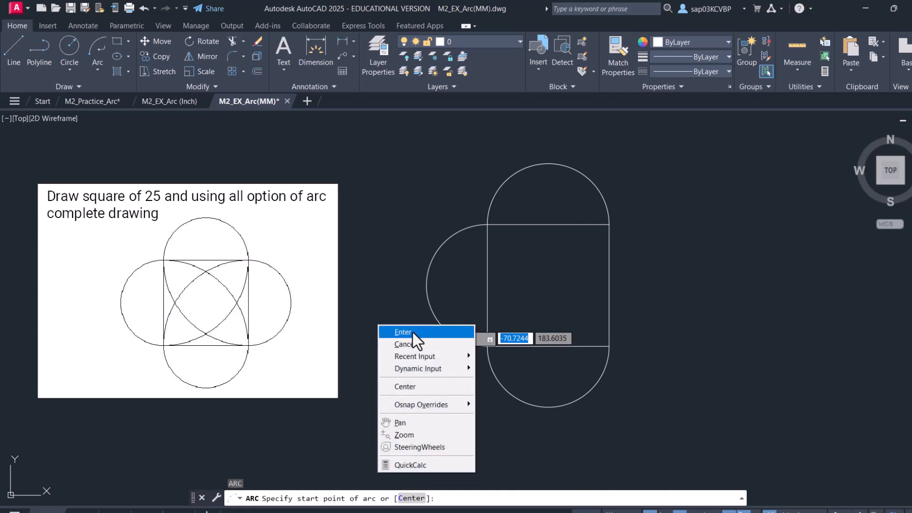
click(424, 385)
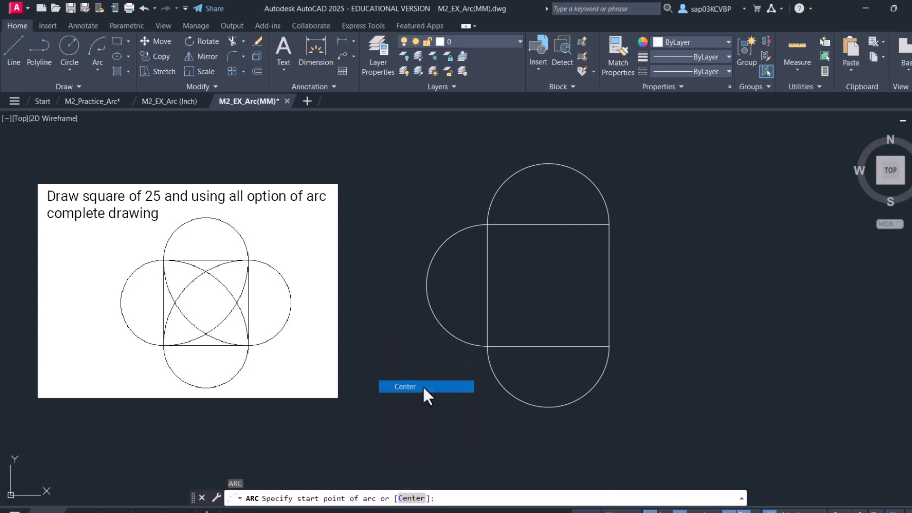
click(609, 285)
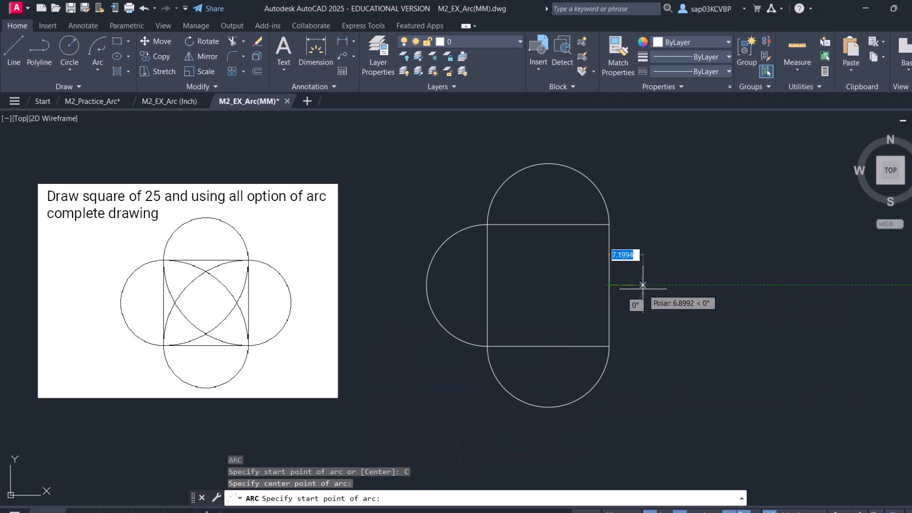
click(609, 346)
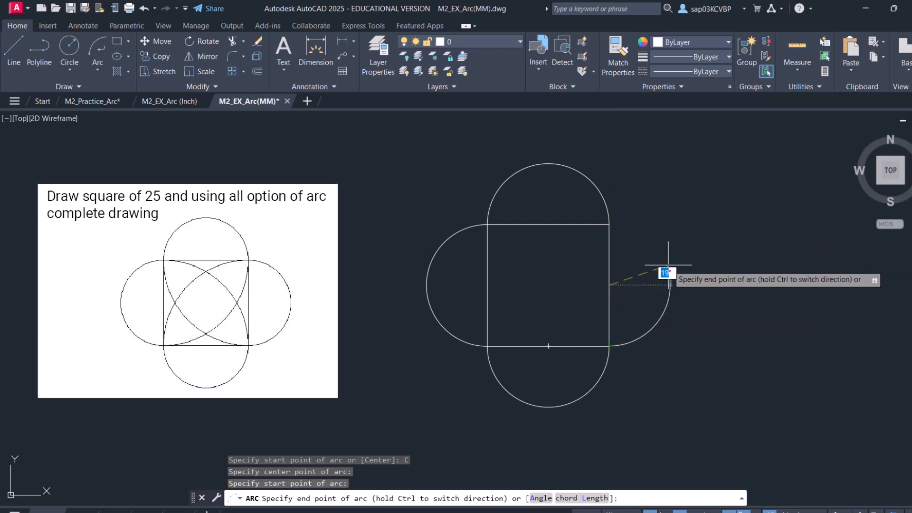
right_click(622, 228)
click(657, 286)
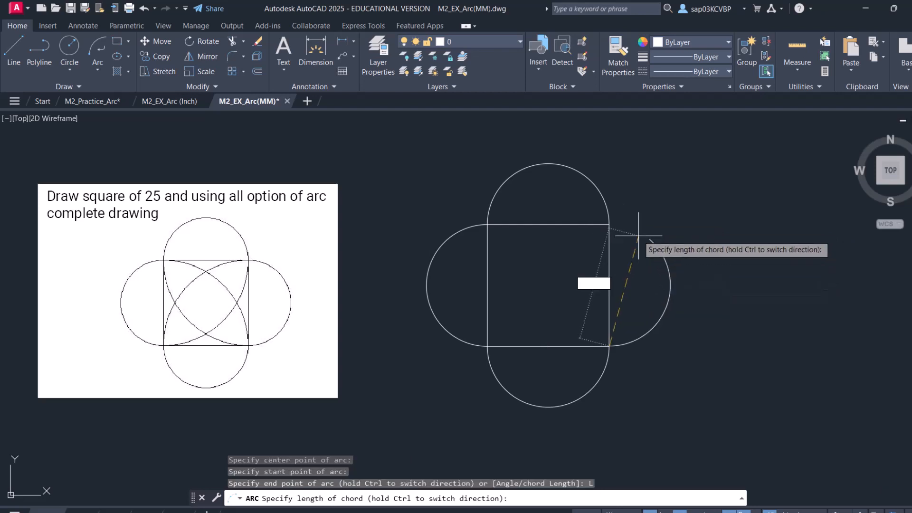
click(609, 223)
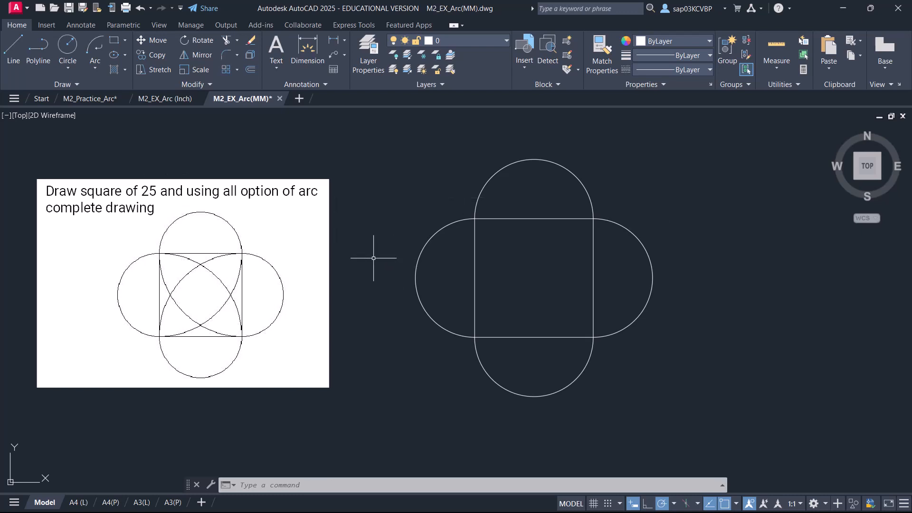
Step: Draw a Center, Start, End arc centred on the square's lower-right corner, from the upper-right corner to the lower-left corner
text(a)
key(Return)
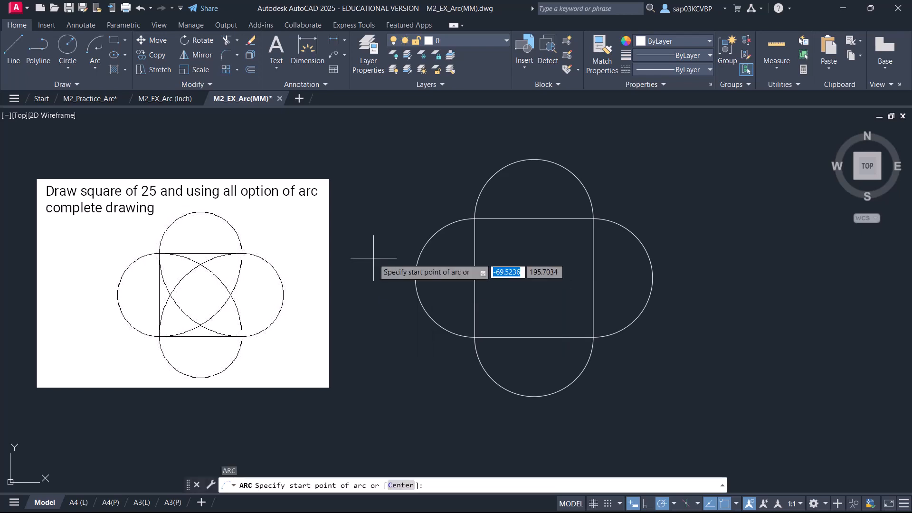
click(401, 485)
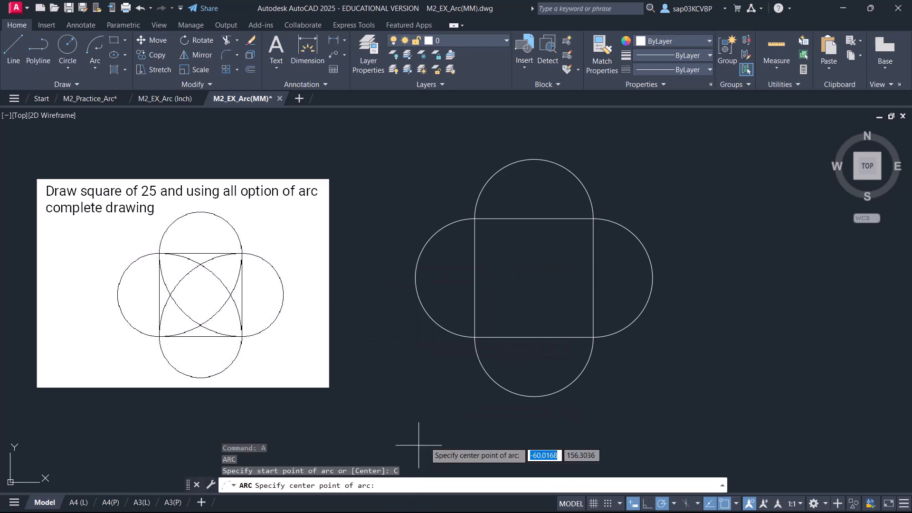
click(593, 337)
click(593, 218)
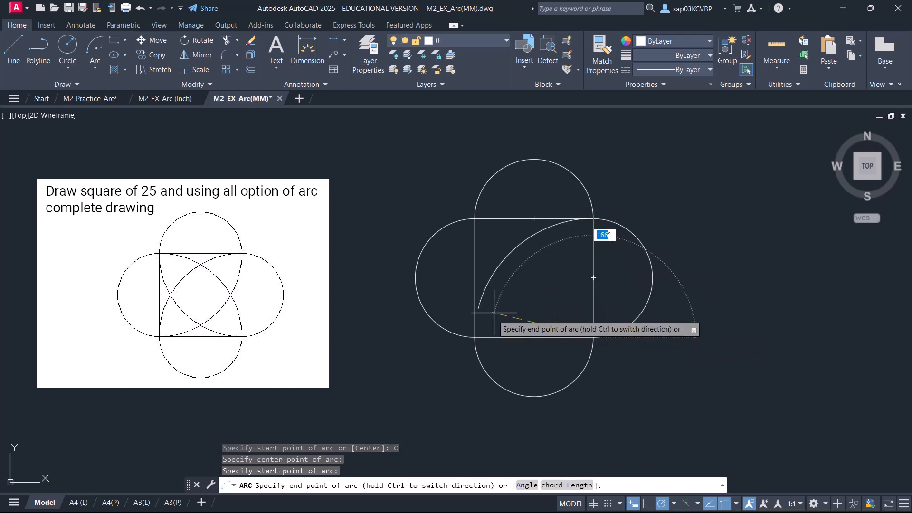
click(475, 337)
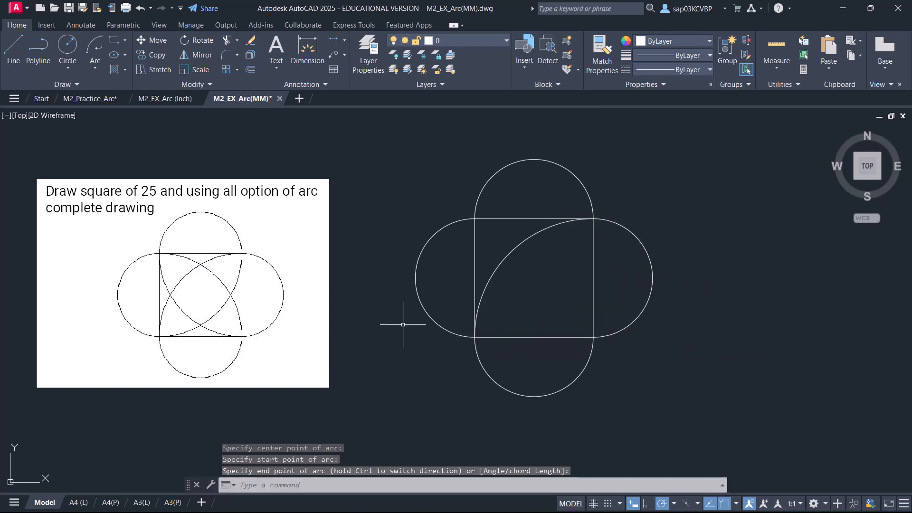
Step: Draw a Start, End, Direction arc from the square's lower-right corner to its upper-left corner, with the start tangent pointing straight up at 90°
key(Return)
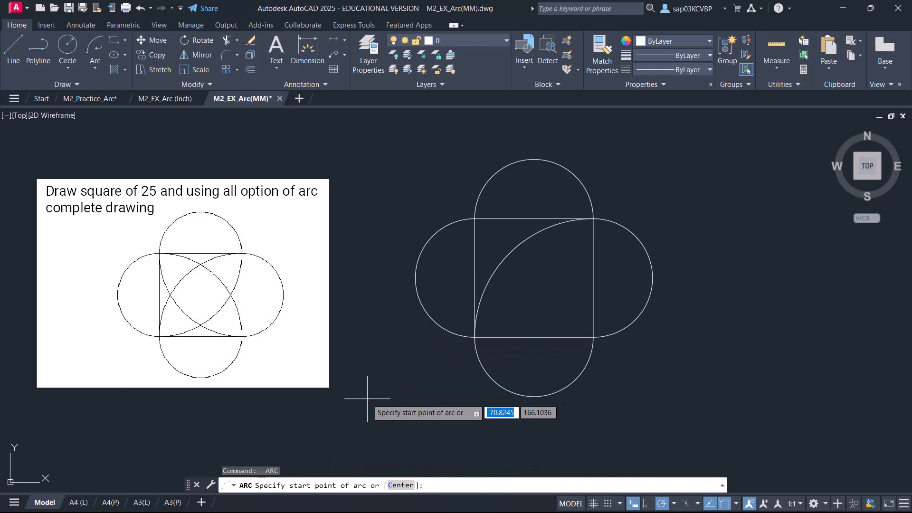
click(593, 336)
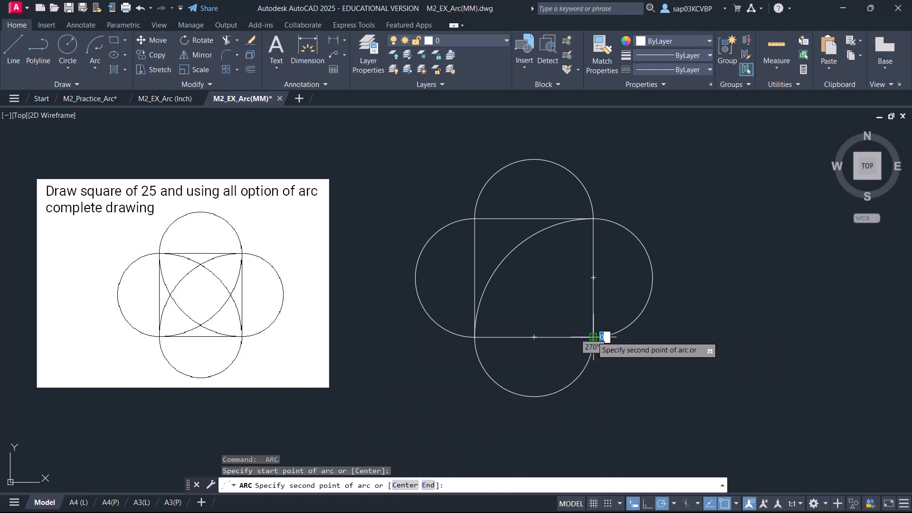
right_click(552, 301)
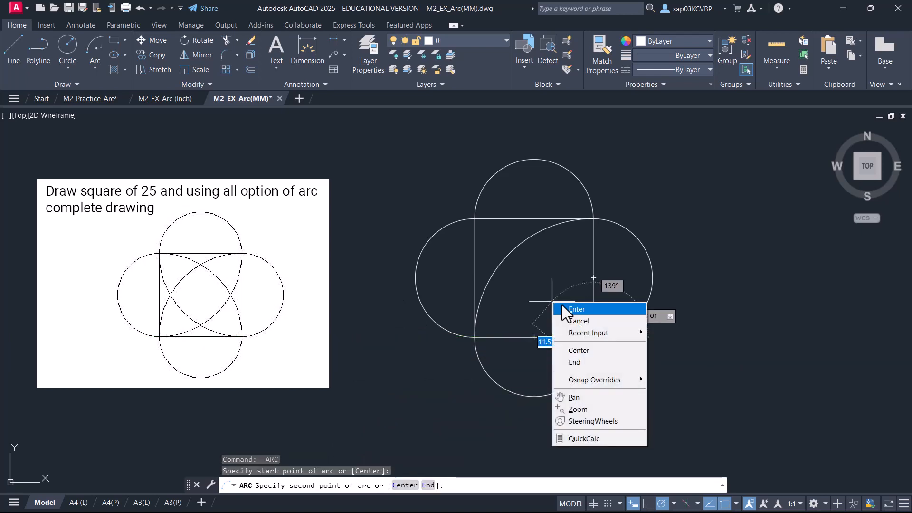
click(580, 362)
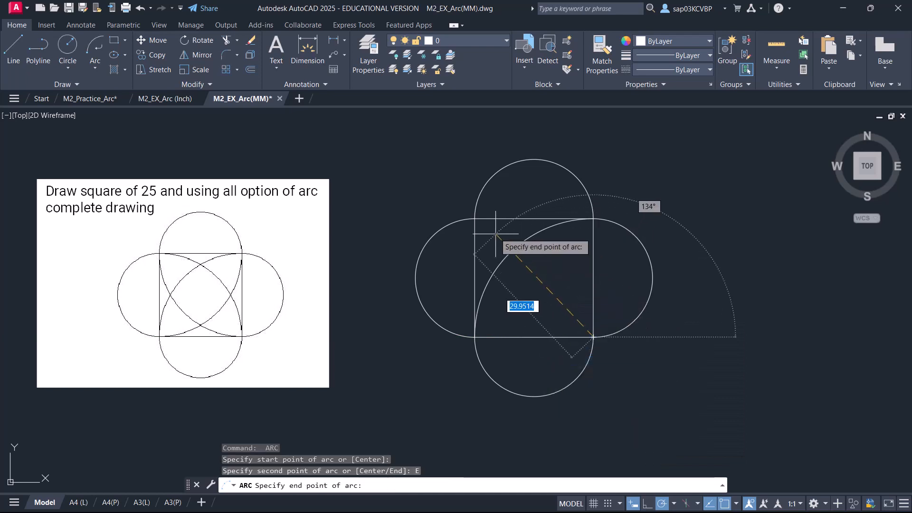
click(475, 219)
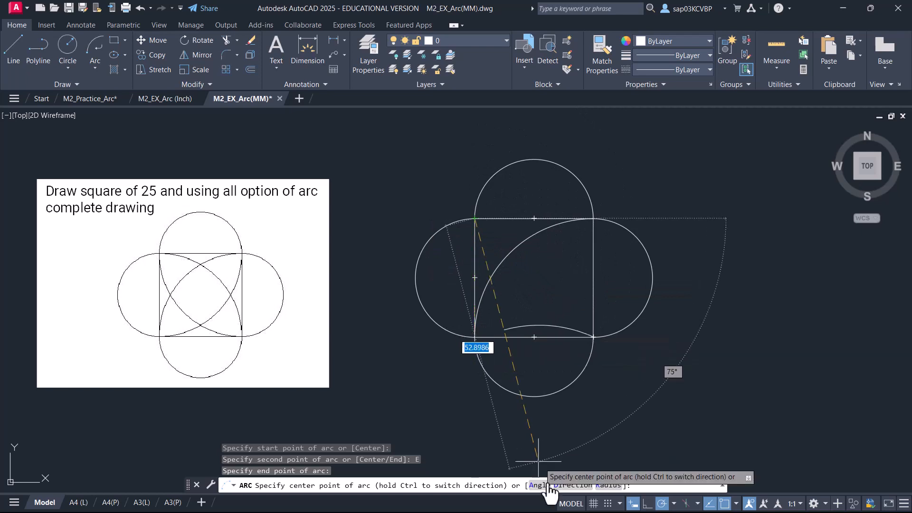
click(572, 485)
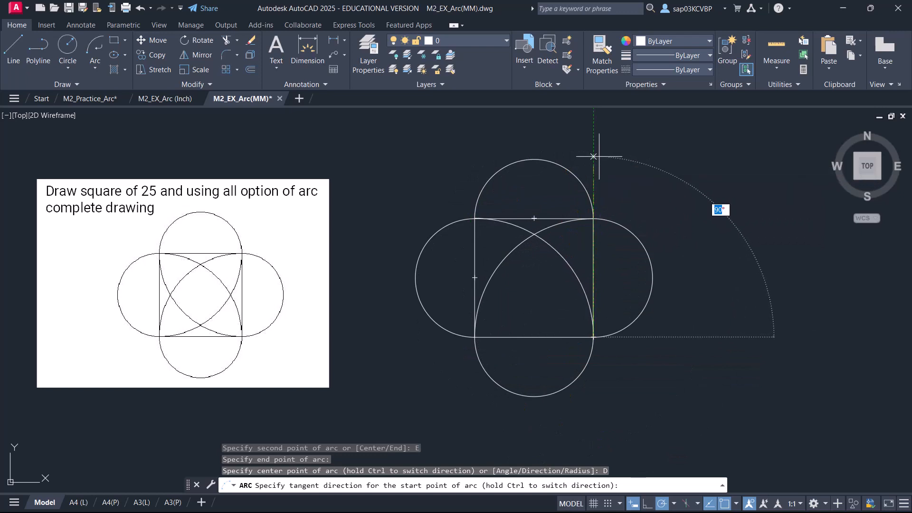
click(593, 133)
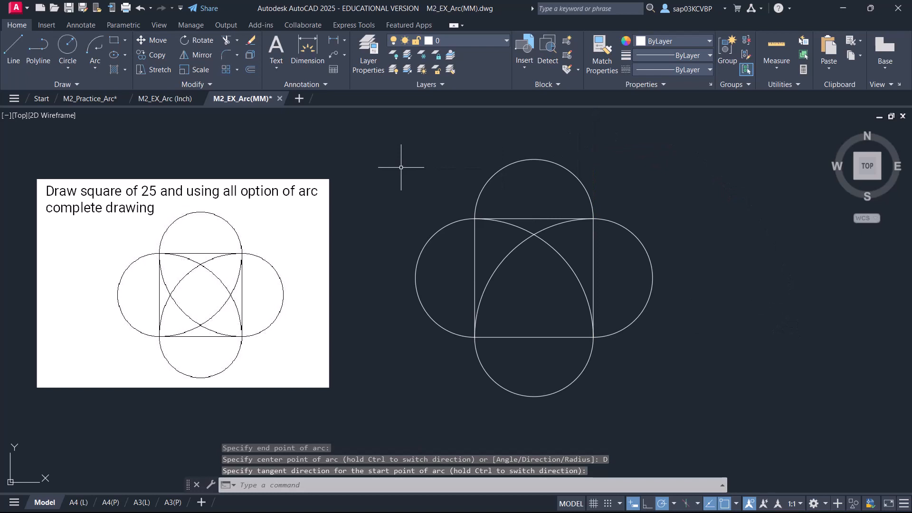
Step: Draw a Start, Center, Angle arc from the square's upper-left corner, centred on the upper-right corner, with a 90° included angle
key(Return)
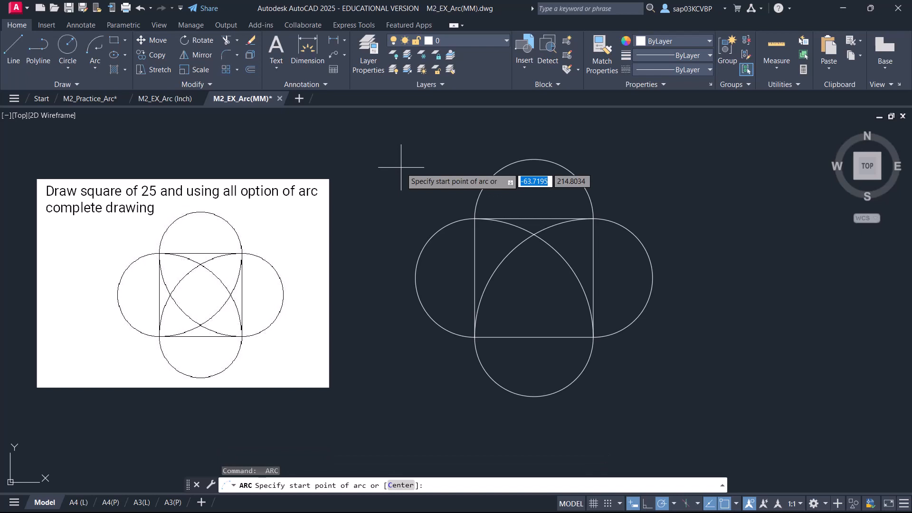
key(Escape)
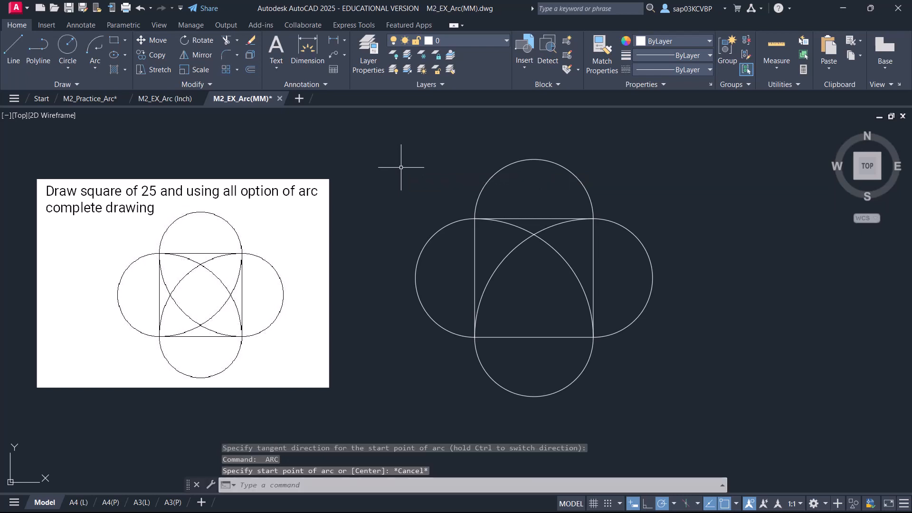
key(Return)
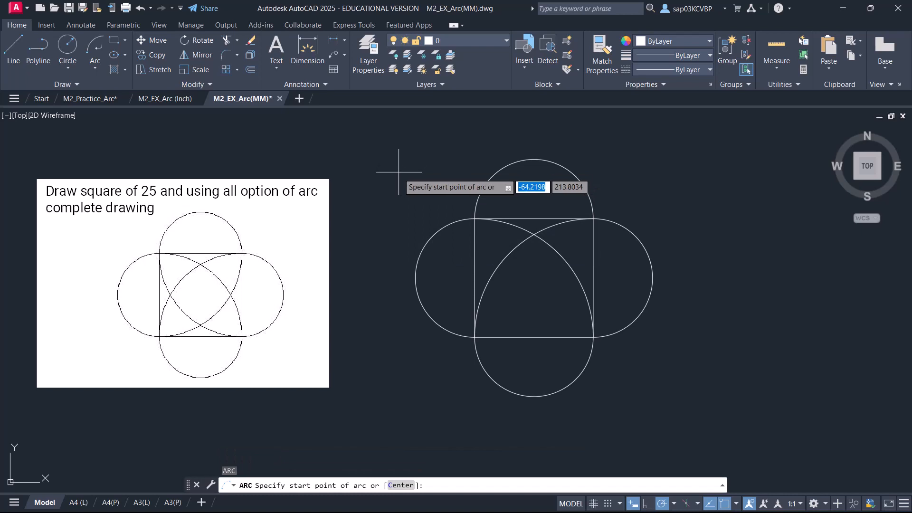
click(474, 219)
right_click(390, 342)
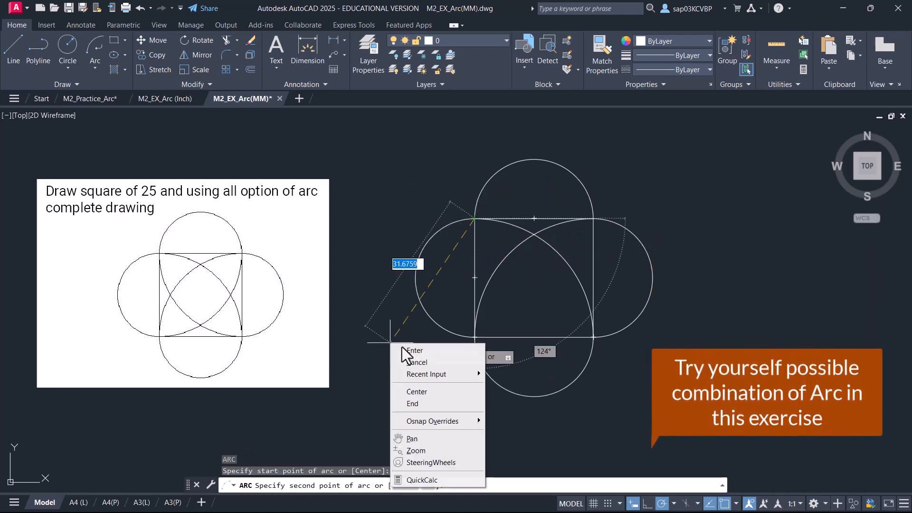
click(425, 391)
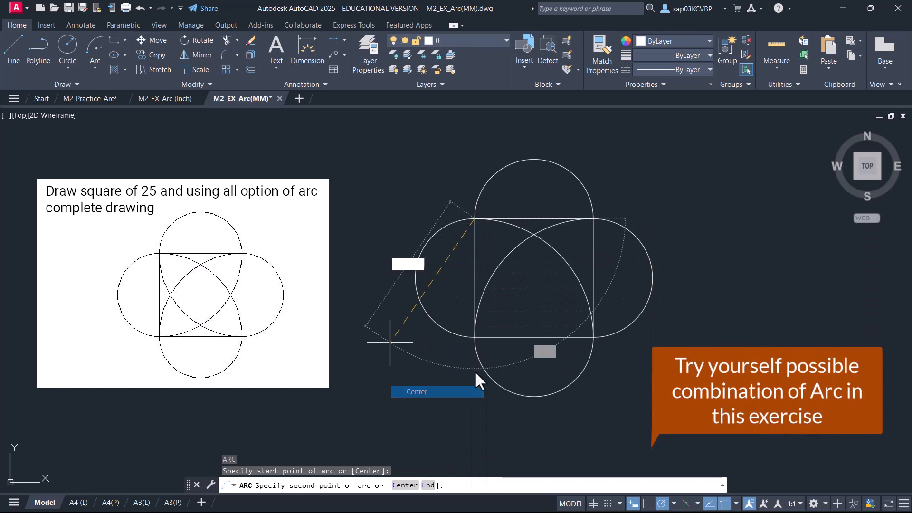
click(593, 219)
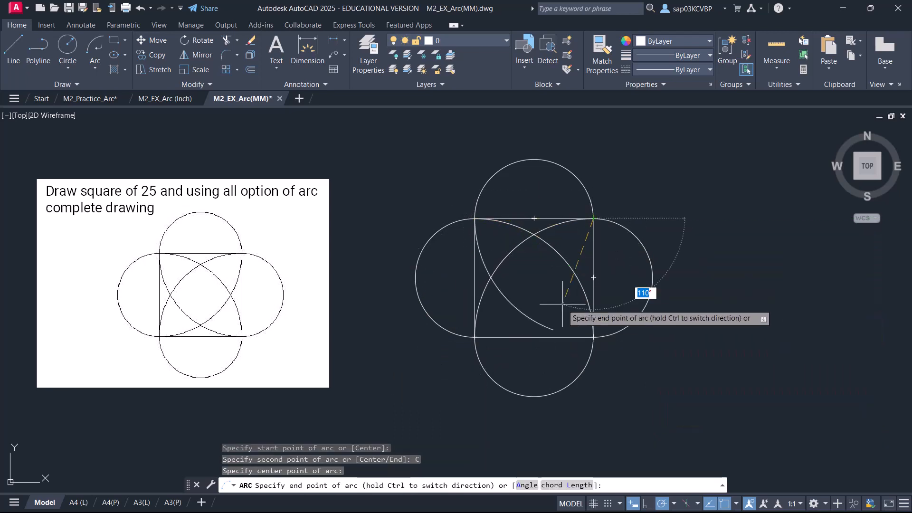
right_click(593, 337)
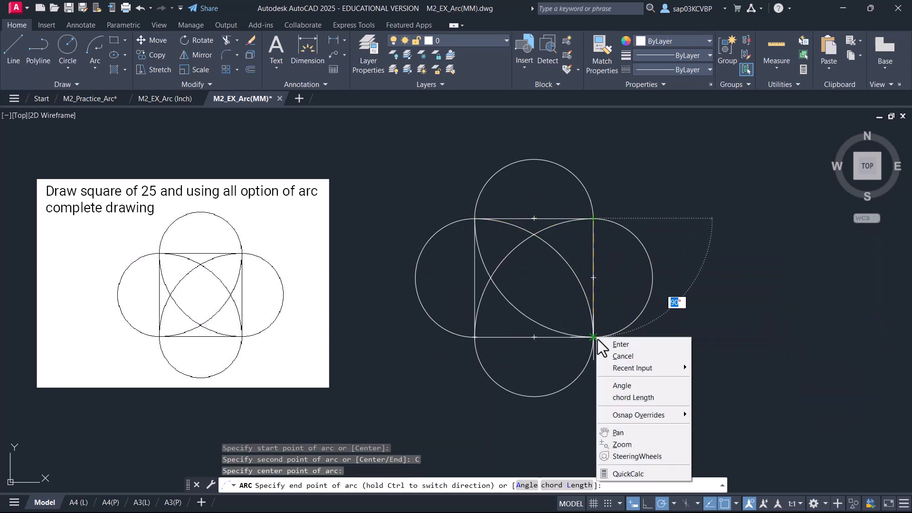
click(622, 383)
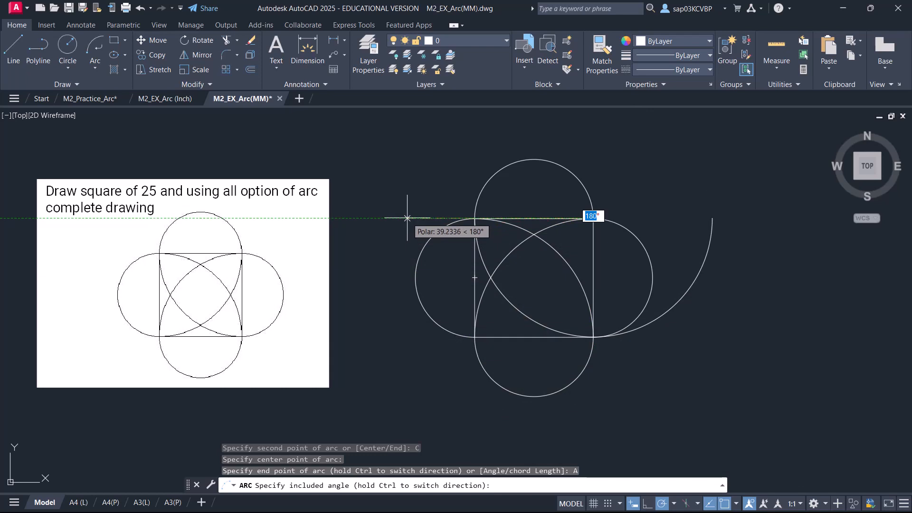
click(597, 124)
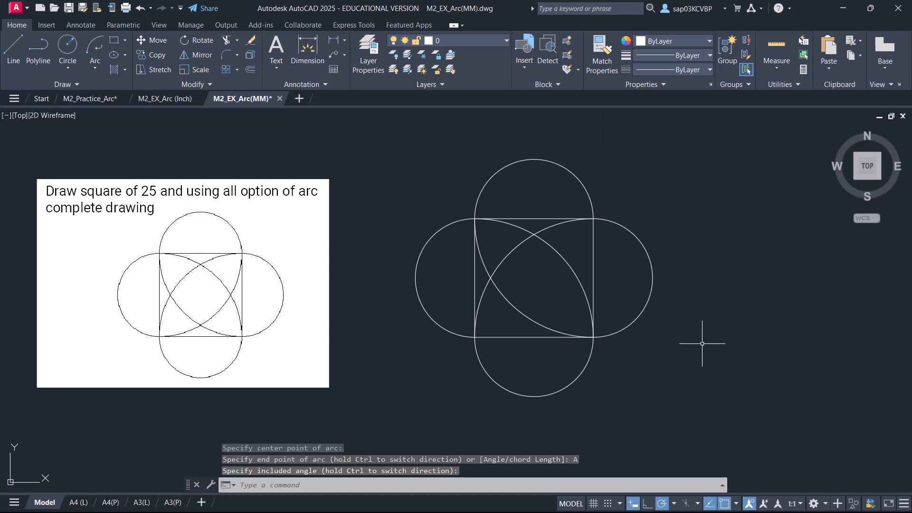
Step: Draw a Start, End, Center arc from the square's lower-left corner to its upper-right corner, with the centre 25 units from the end towards the upper-left corner
key(Return)
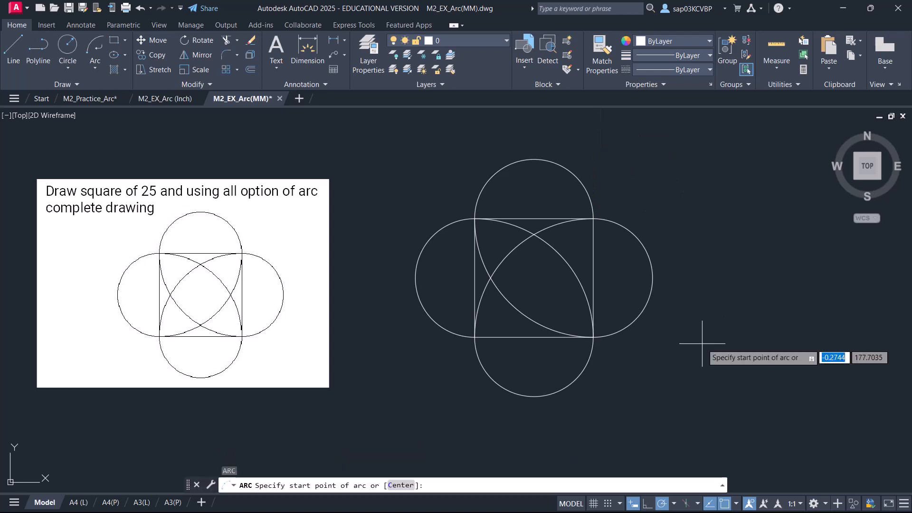
click(474, 336)
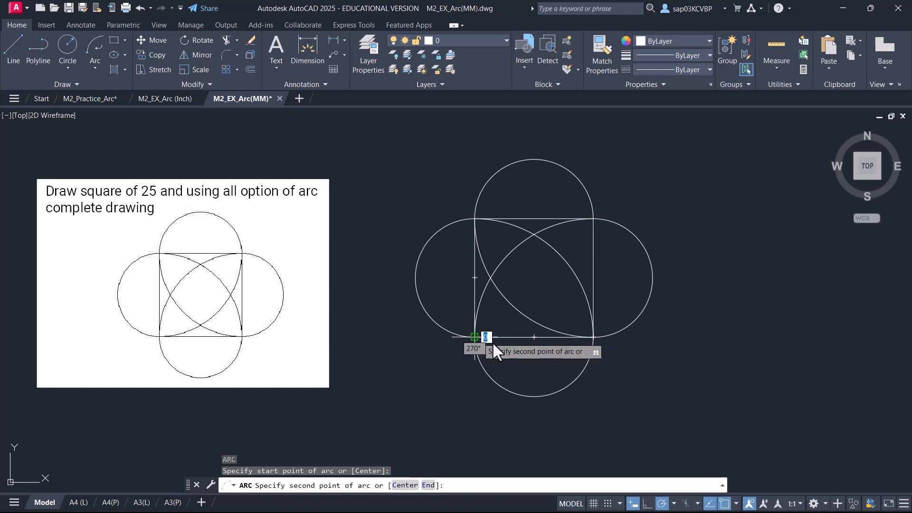
click(427, 485)
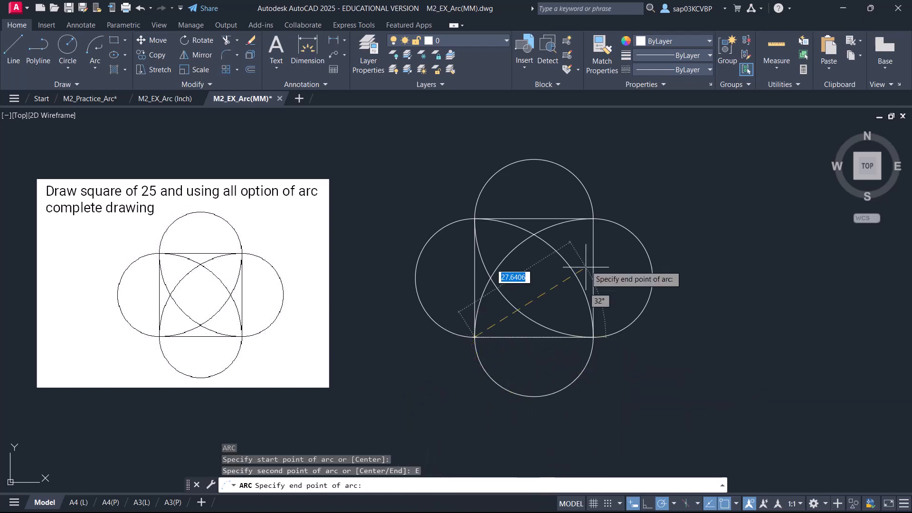
click(593, 219)
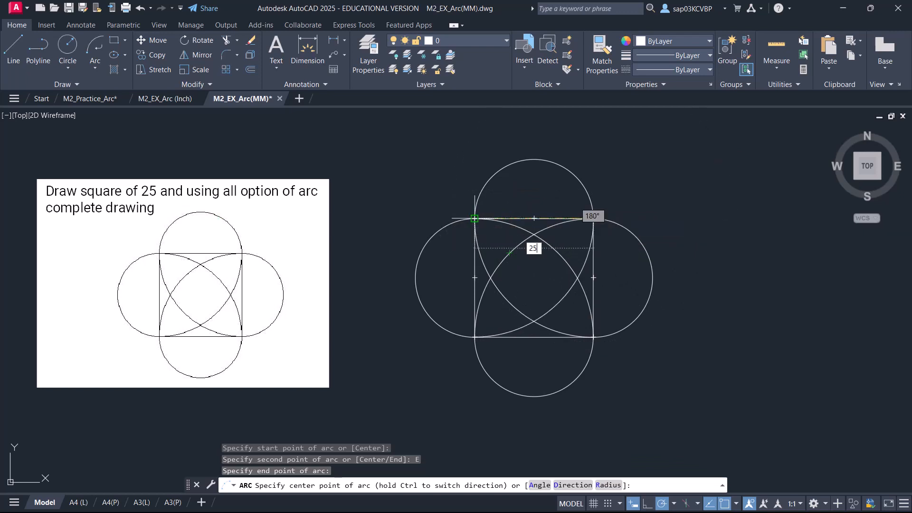
text(25)
key(Return)
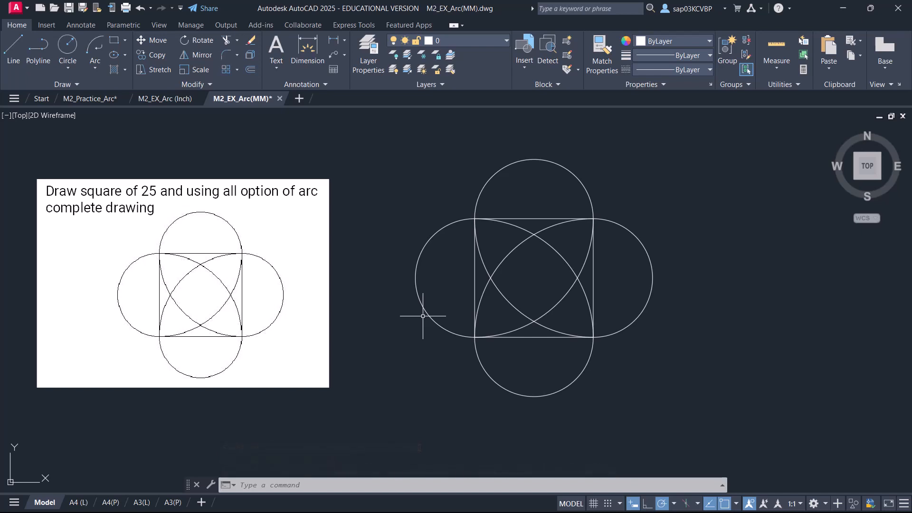
Step: Switch to the M2_EX_Arc (Inch) drawing and draw a vertical line 2 units long upward beside the reference image as the plate's left edge
click(172, 97)
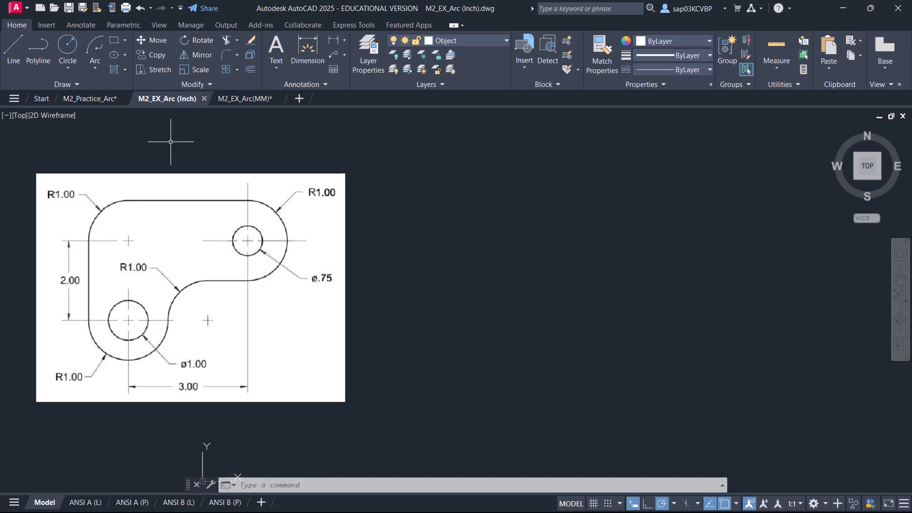
click(13, 61)
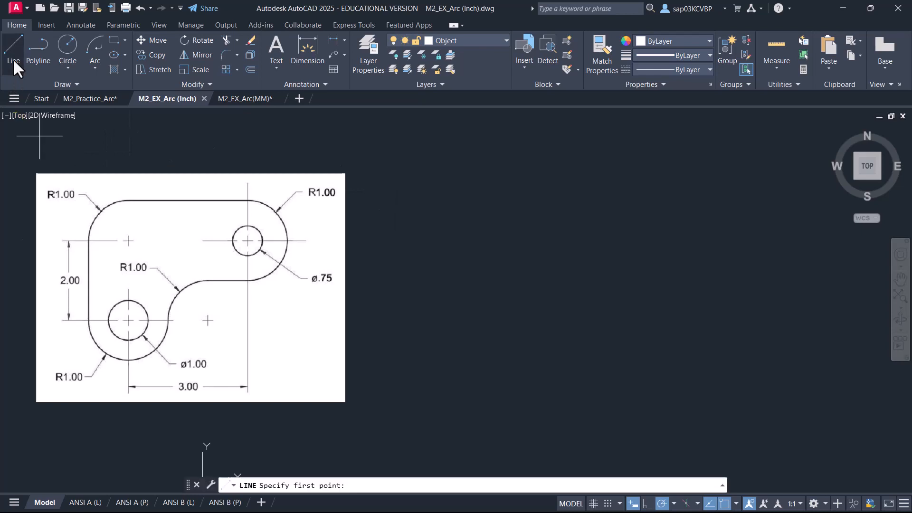
click(436, 318)
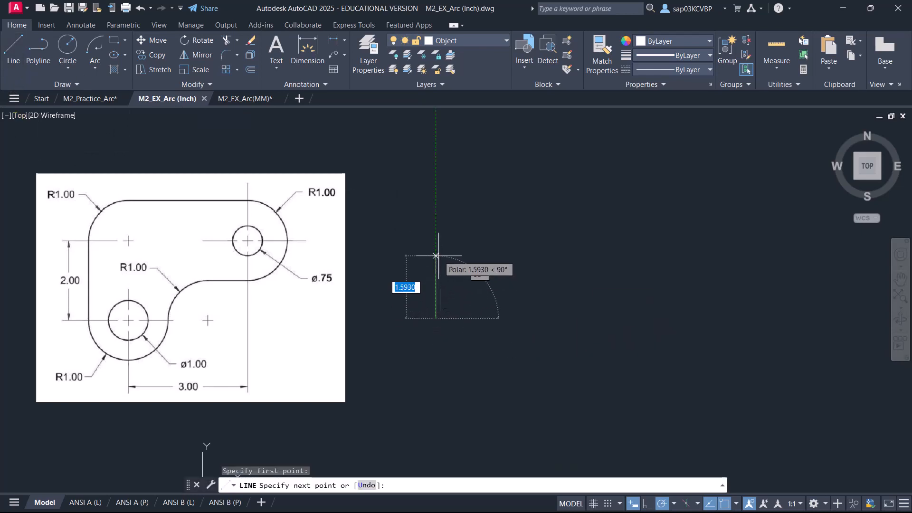
text(2)
key(Return)
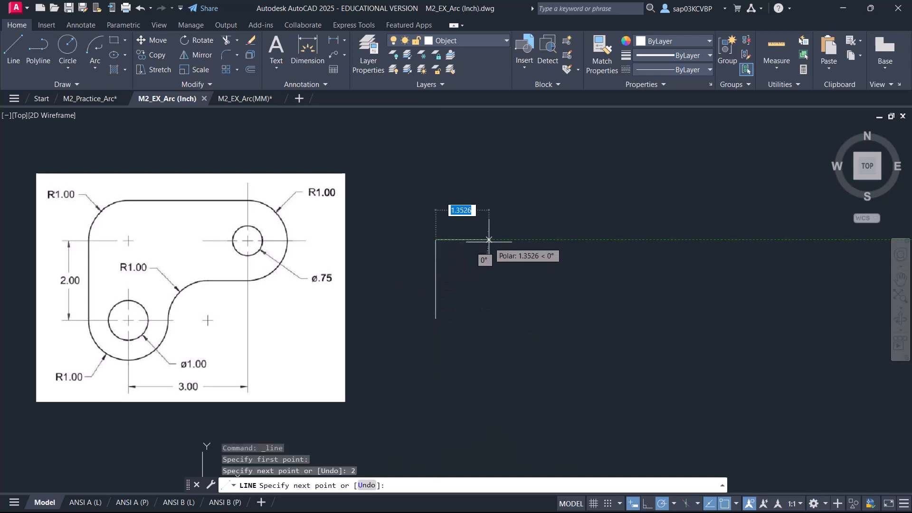
key(Return)
Step: Draw a Start, Center, End arc from the vertical line's upper end, centred 1 unit to its right and ending directly above the centre
text(a)
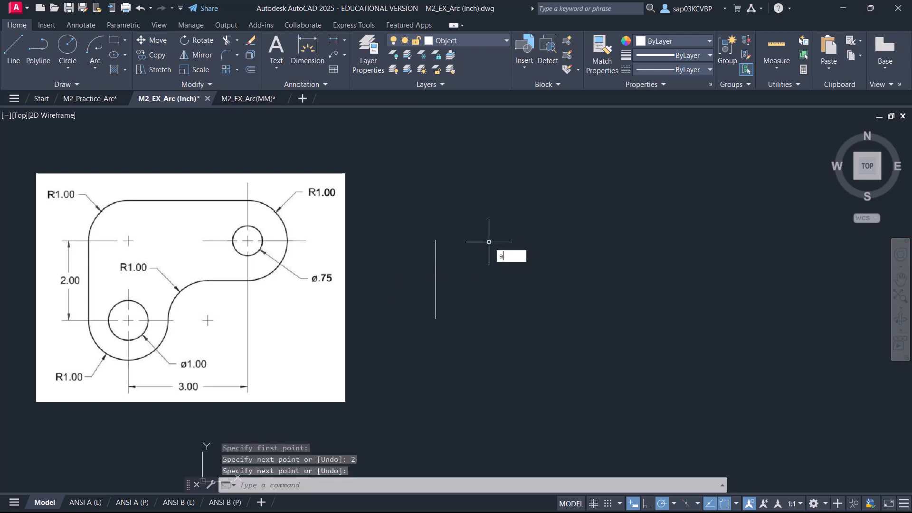
key(Return)
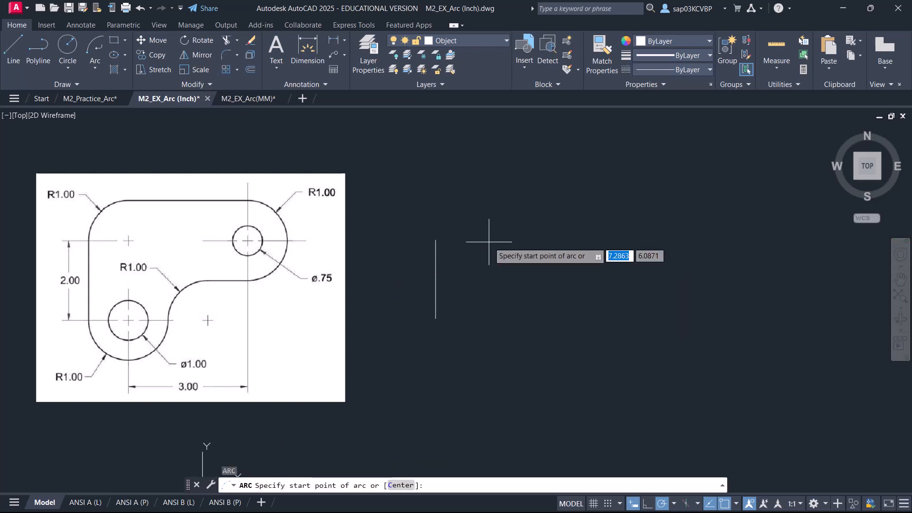
click(435, 240)
right_click(506, 198)
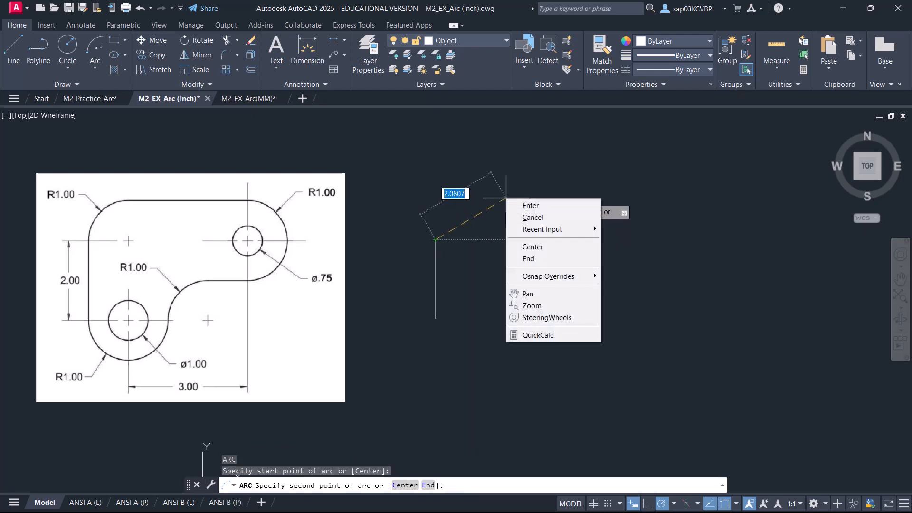
click(521, 246)
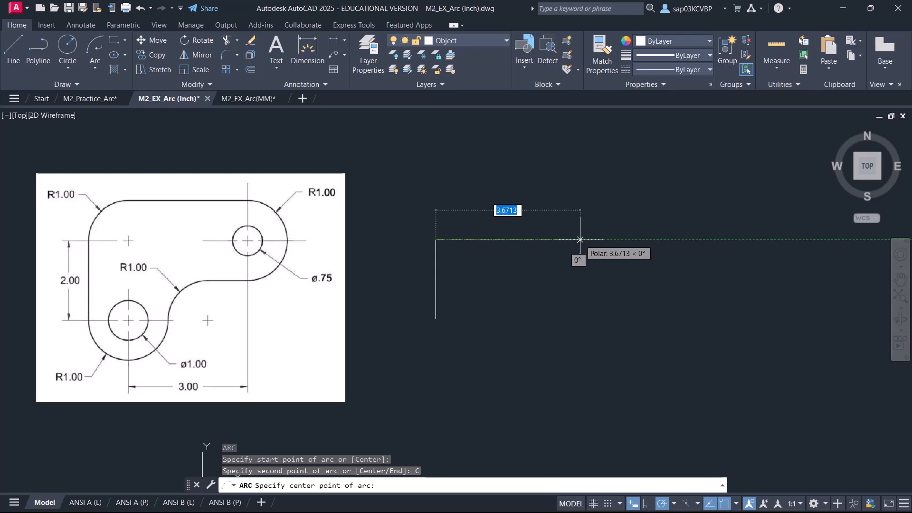
text(1)
key(Return)
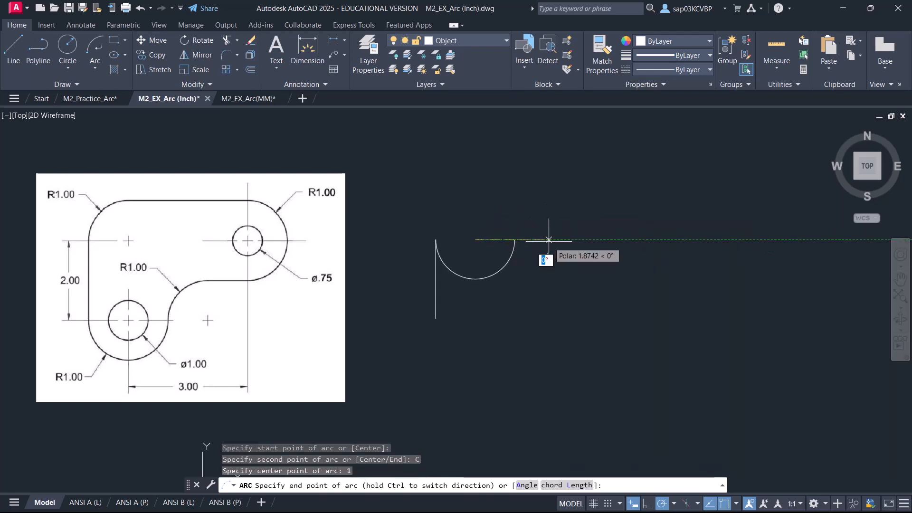
key(ctrl)
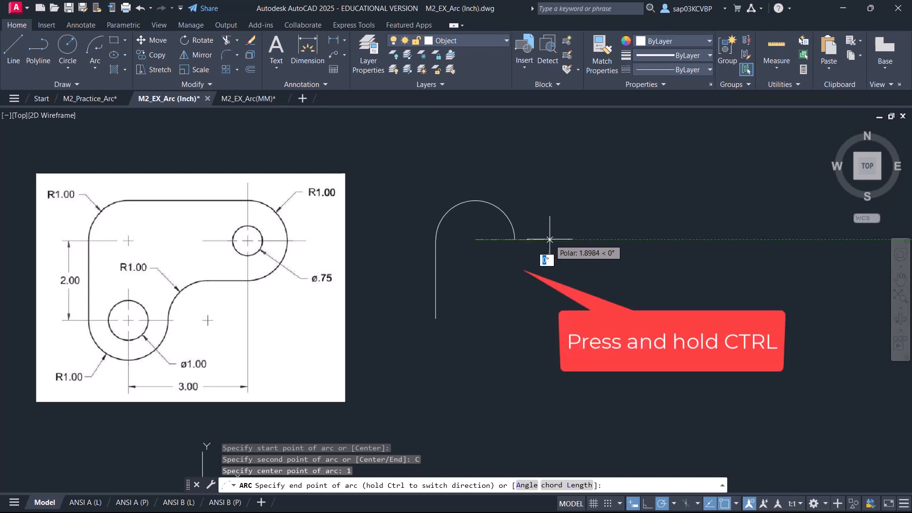
click(477, 158)
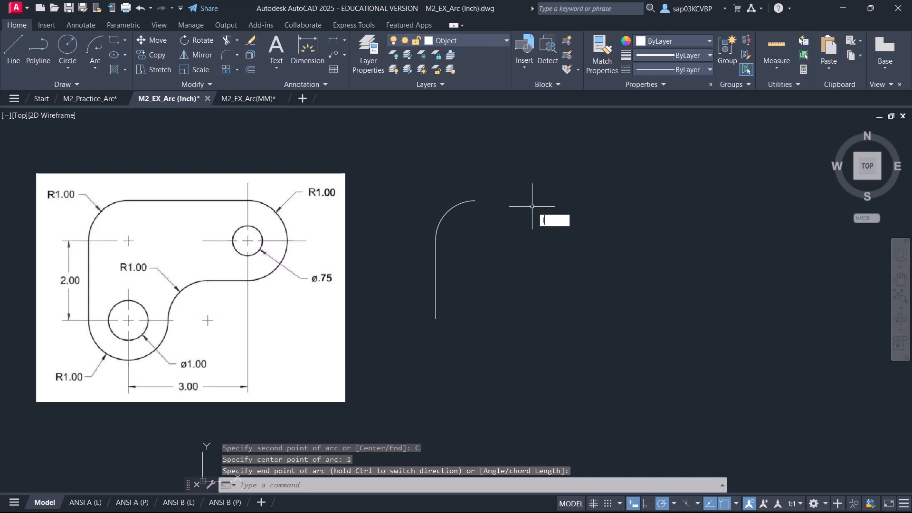
Step: Draw a horizontal line 3 units long to the right from the upper end of the corner arc
text(l)
key(Return)
click(475, 200)
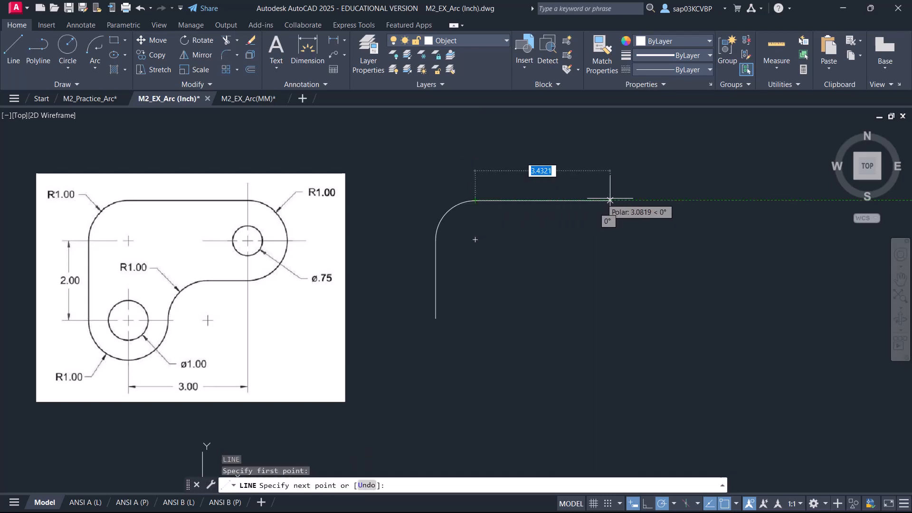
text(3)
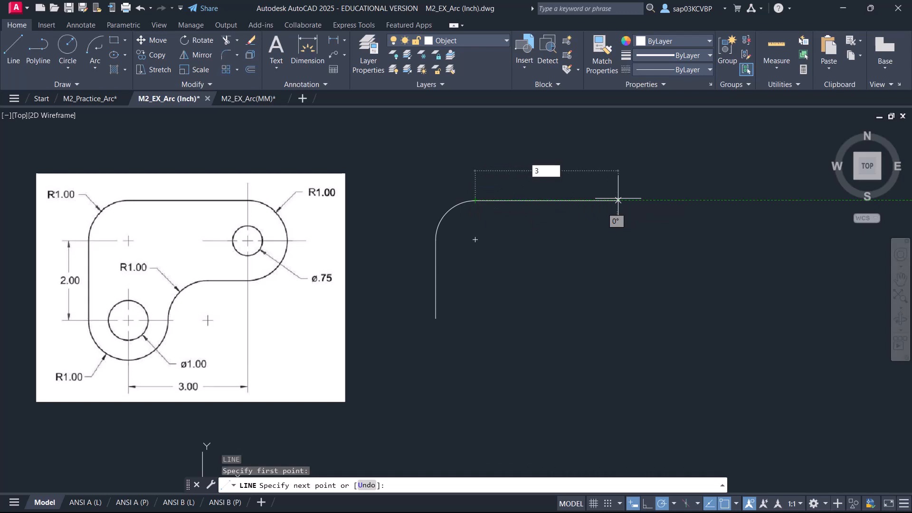
key(Return)
key(Return)
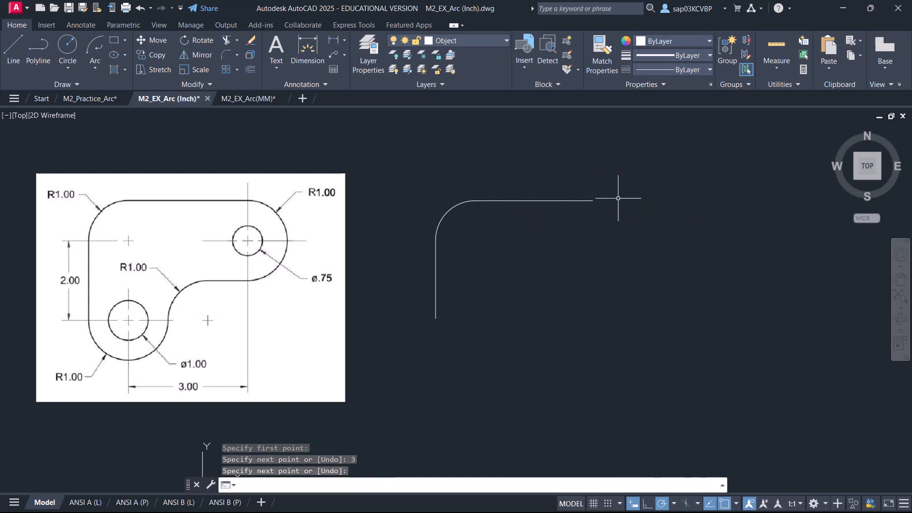
Step: Draw a Start, End, Radius arc from the top line's right end to a point 2 units straight below, with radius 1
click(591, 281)
text(a)
key(Return)
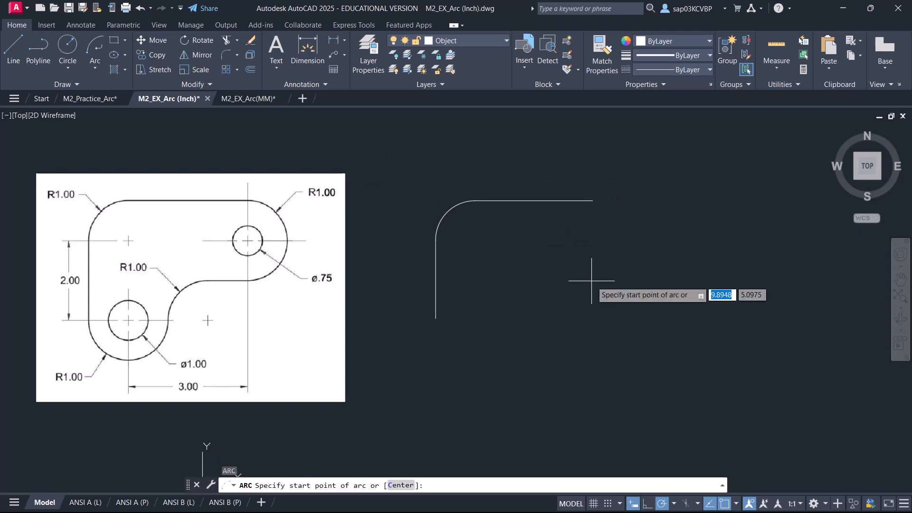
click(592, 199)
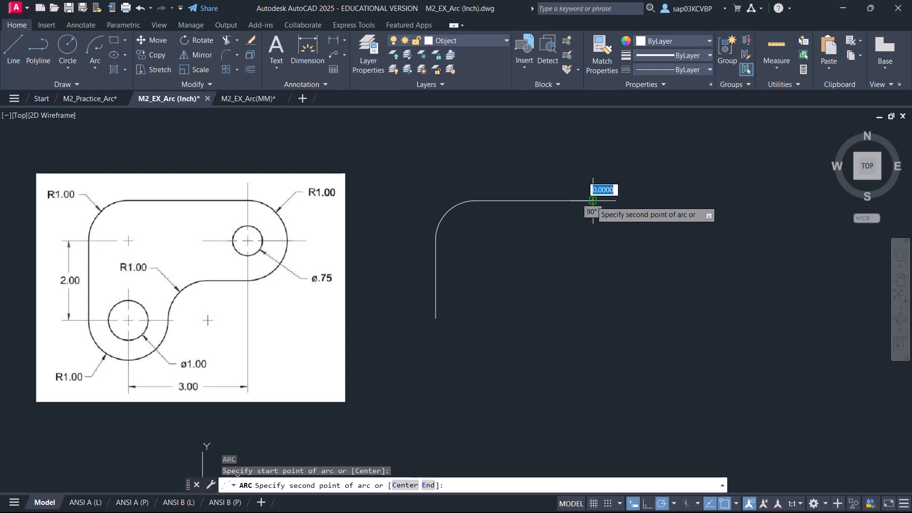
right_click(593, 304)
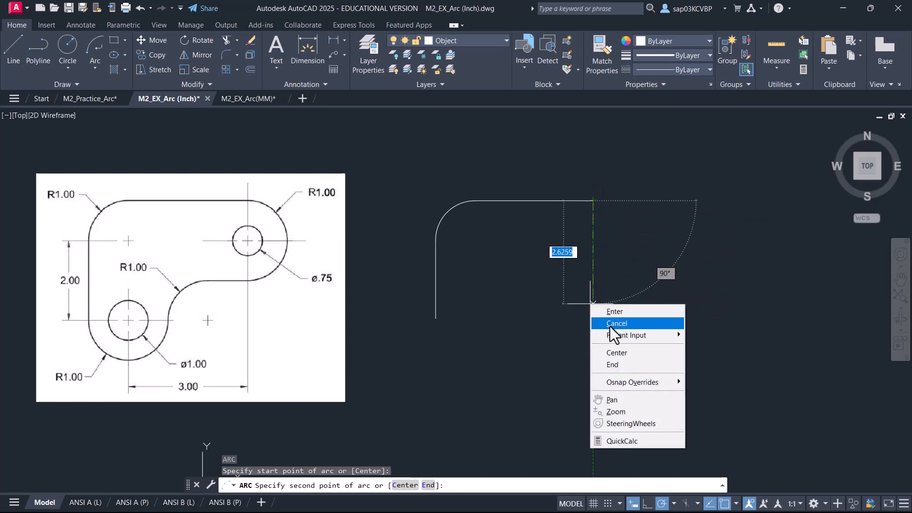
click(613, 364)
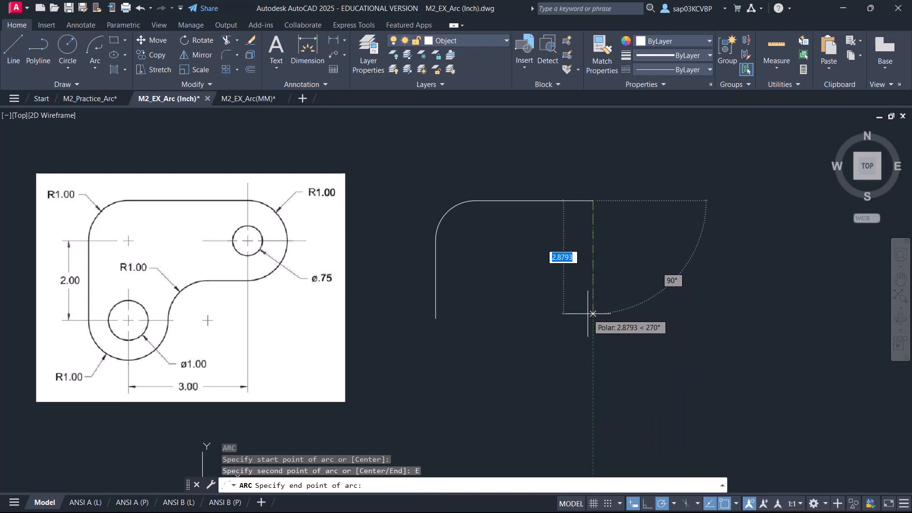
text(2)
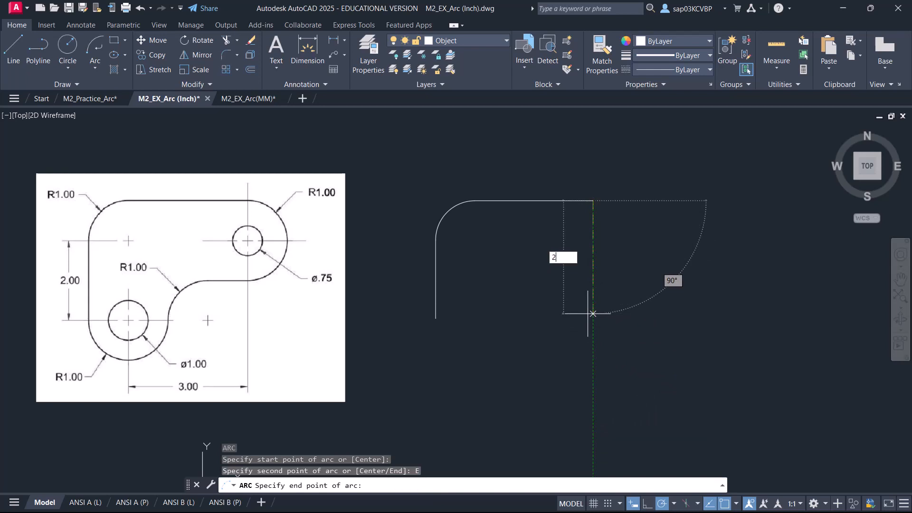
key(Return)
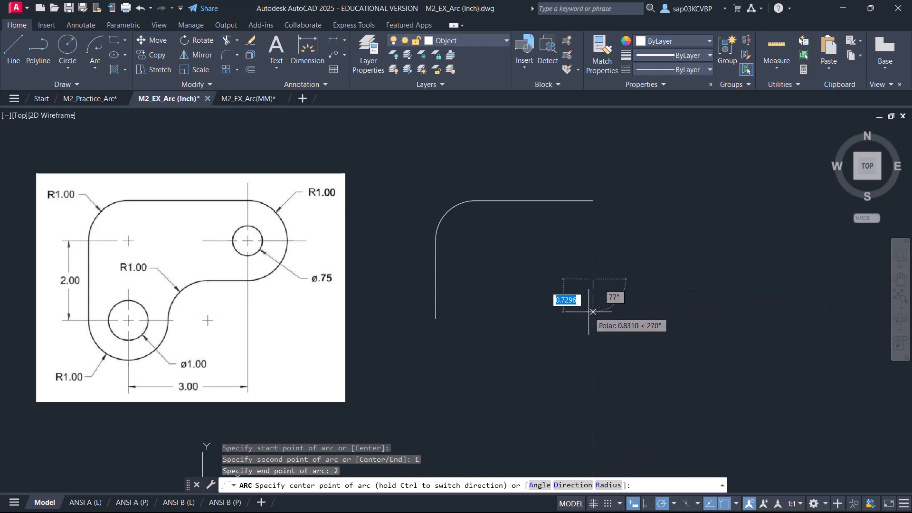
right_click(604, 265)
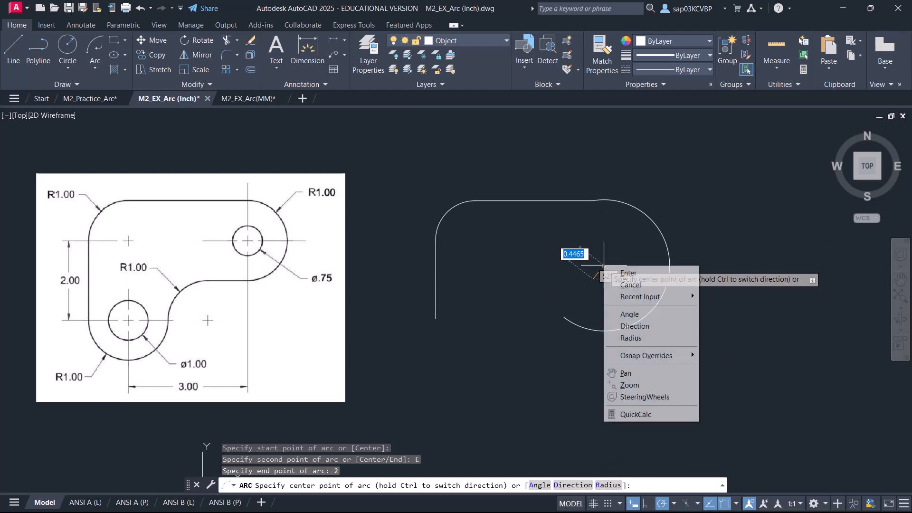
click(631, 336)
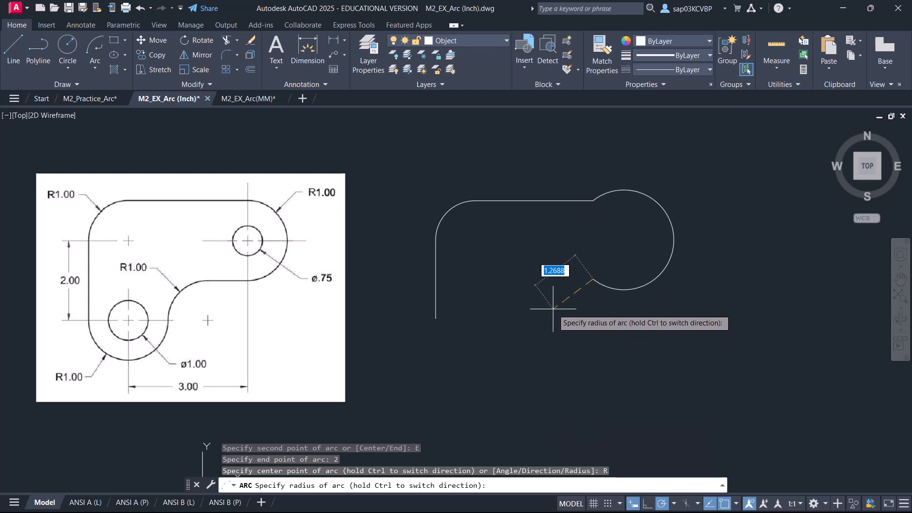
text(1)
key(Return)
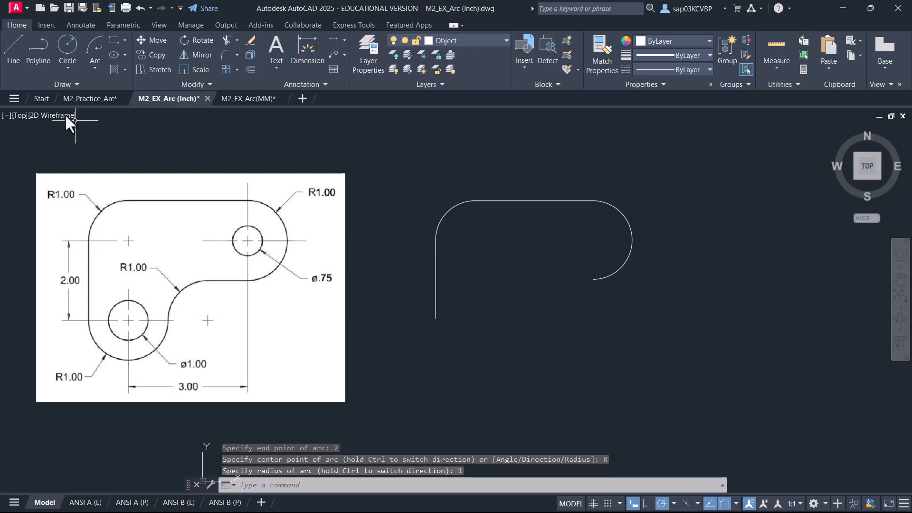
Step: Draw a horizontal line 1 unit long to the left from the lower end of the right-hand arc
click(15, 56)
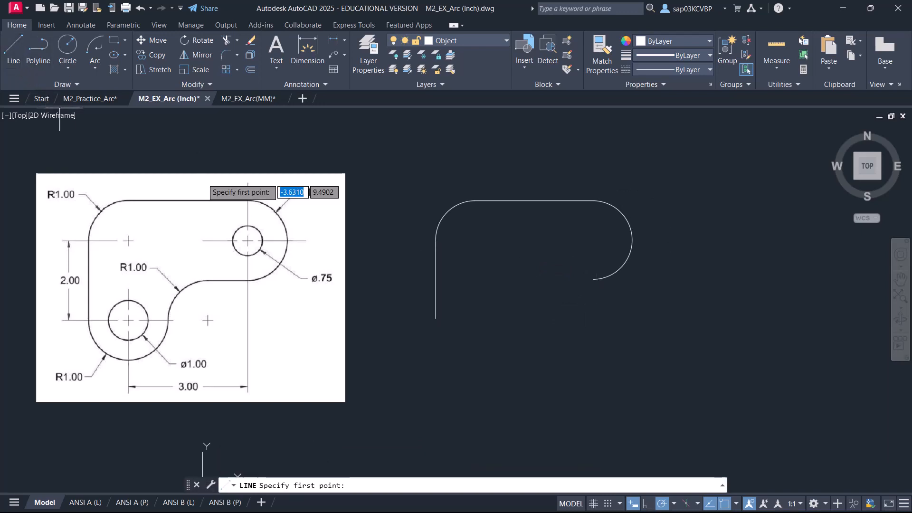
click(593, 279)
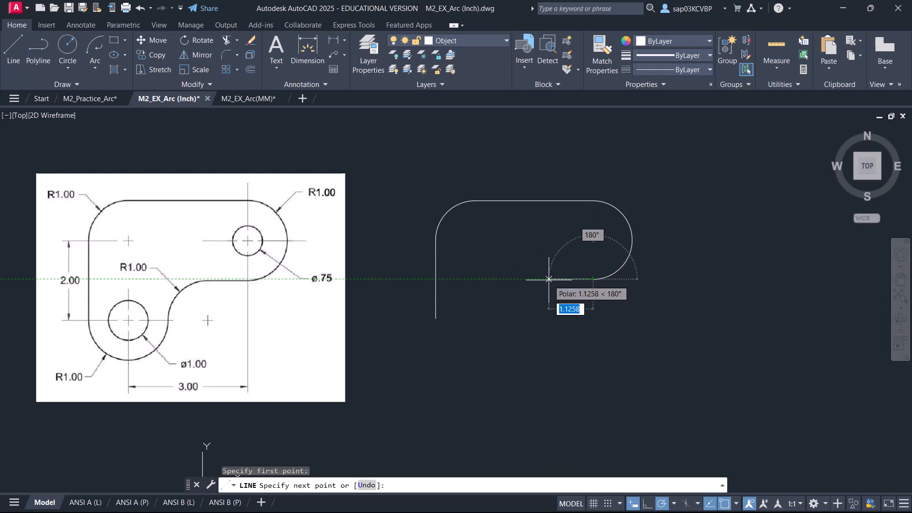
text(1)
key(Return)
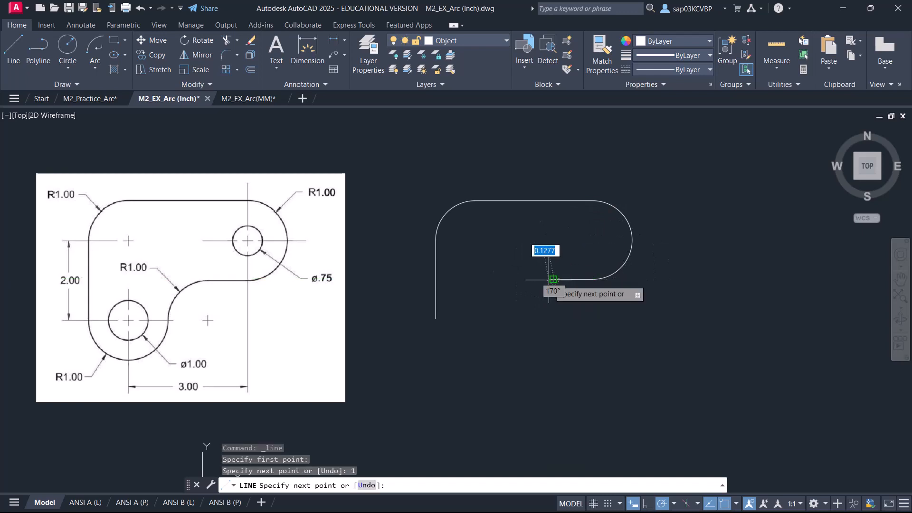
key(Return)
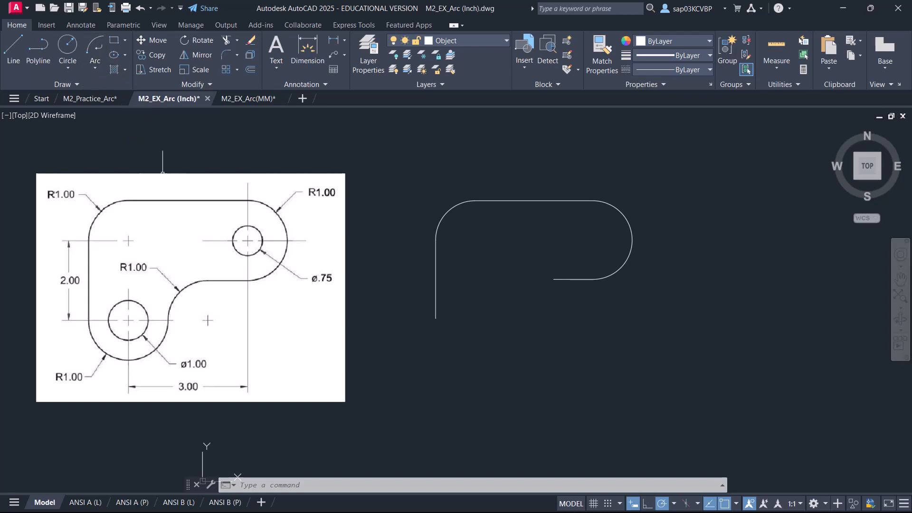
Step: Draw a Center, Start, End arc centred 1 unit below the short line's left end, from that end to the point level left of the centre
click(97, 68)
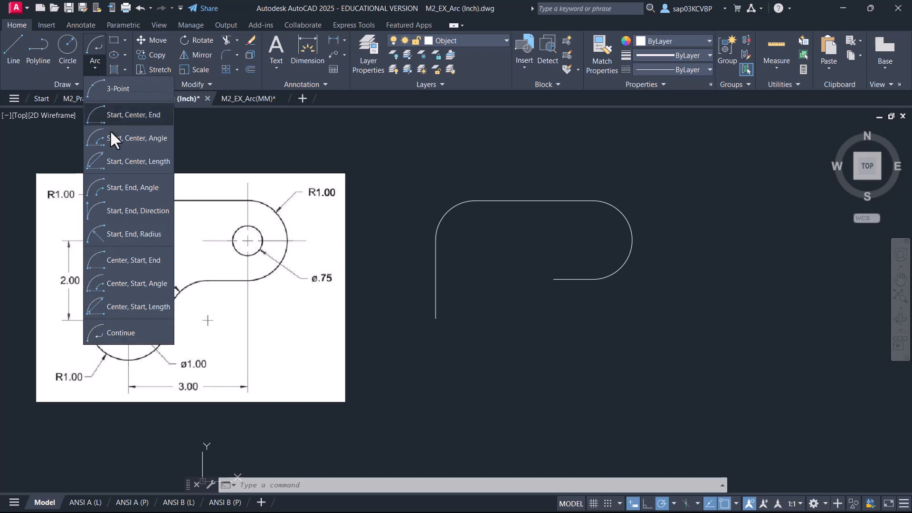
click(136, 263)
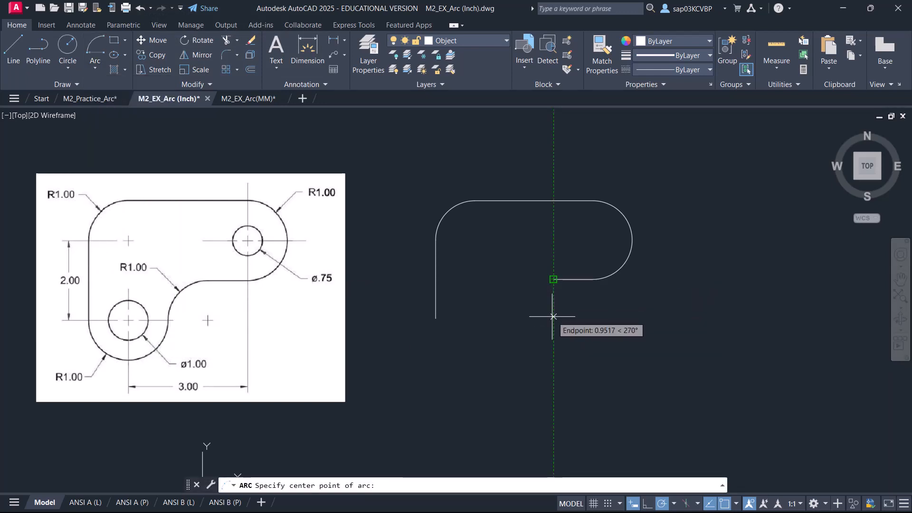
text(1)
key(Return)
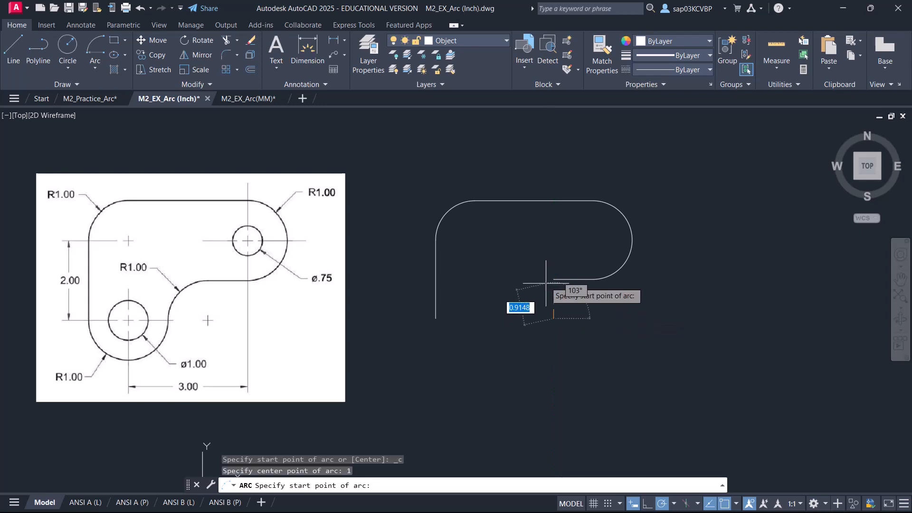
click(553, 279)
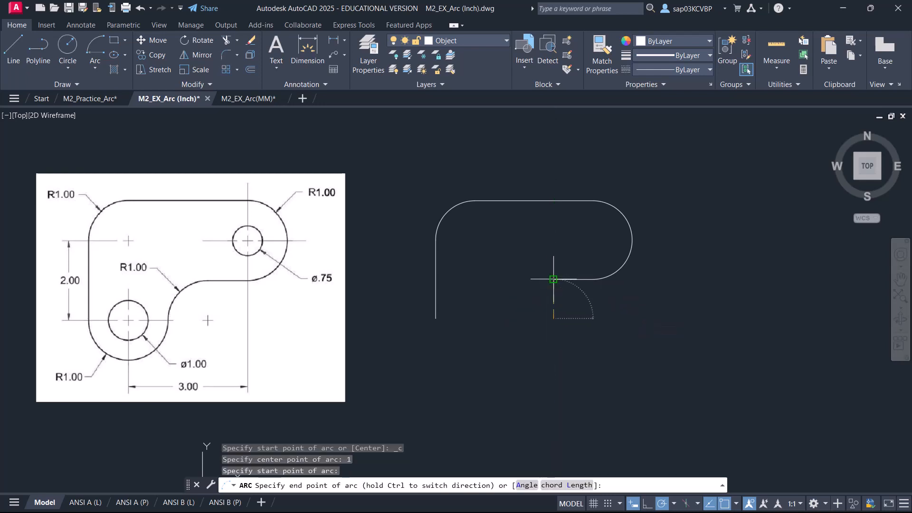
click(491, 318)
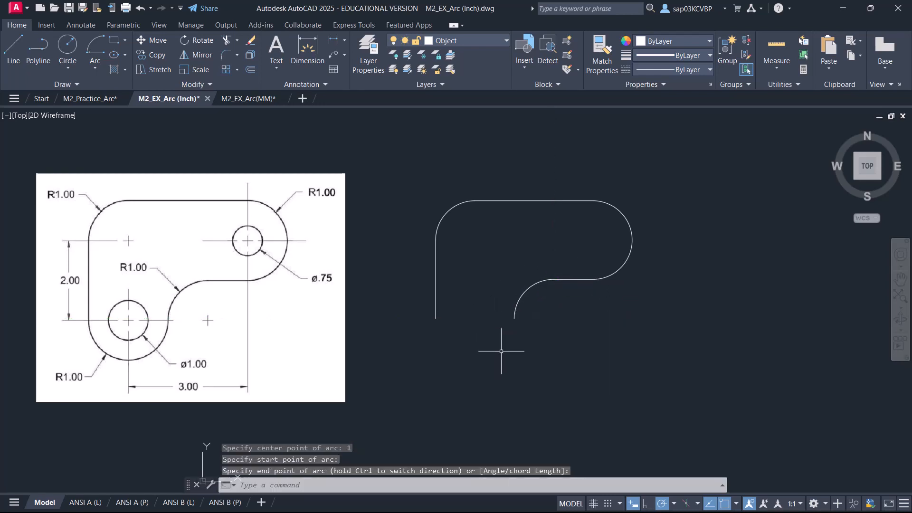
Step: Close the profile with a Start, End, Direction arc from the vertical line's lower end to the concave arc's lower end, tangent straight down
text(a)
key(Return)
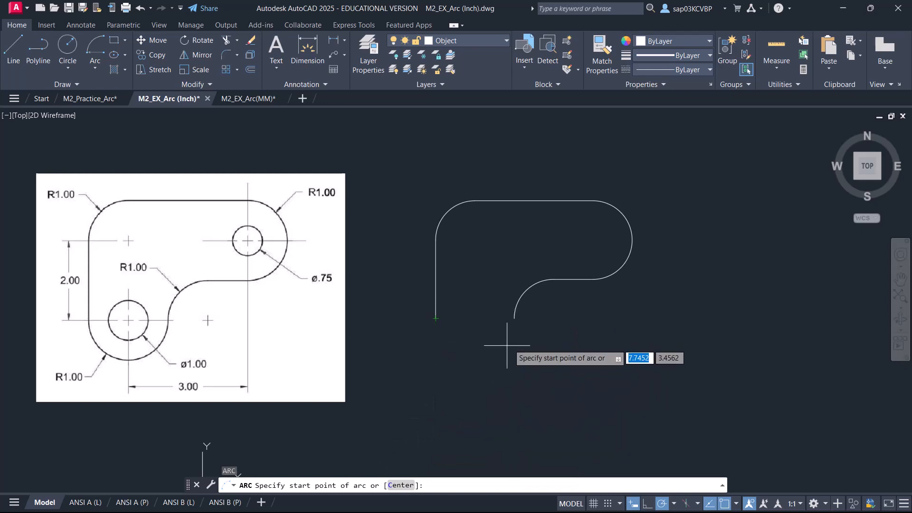
click(435, 318)
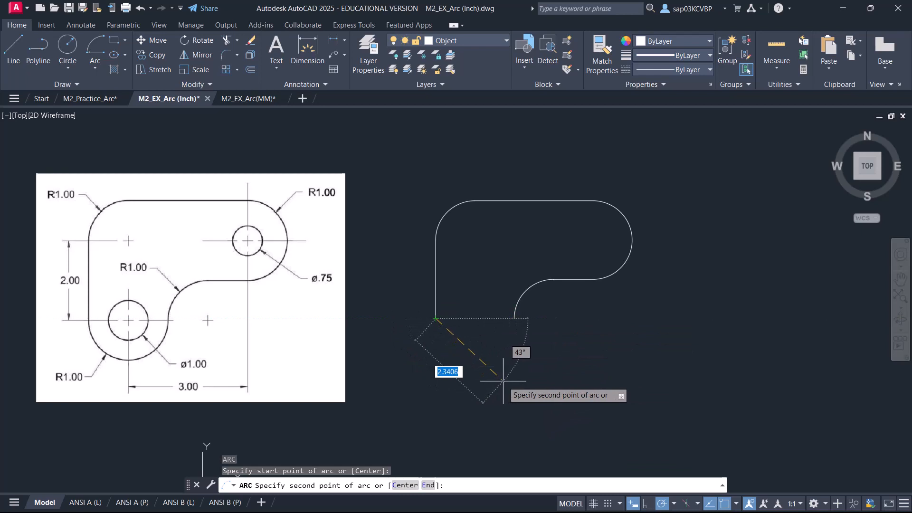
text(e)
key(Return)
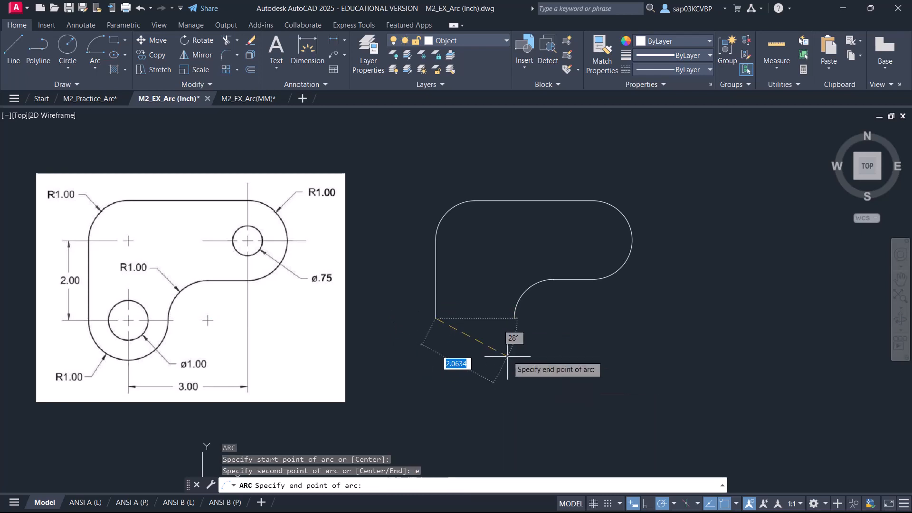
click(514, 319)
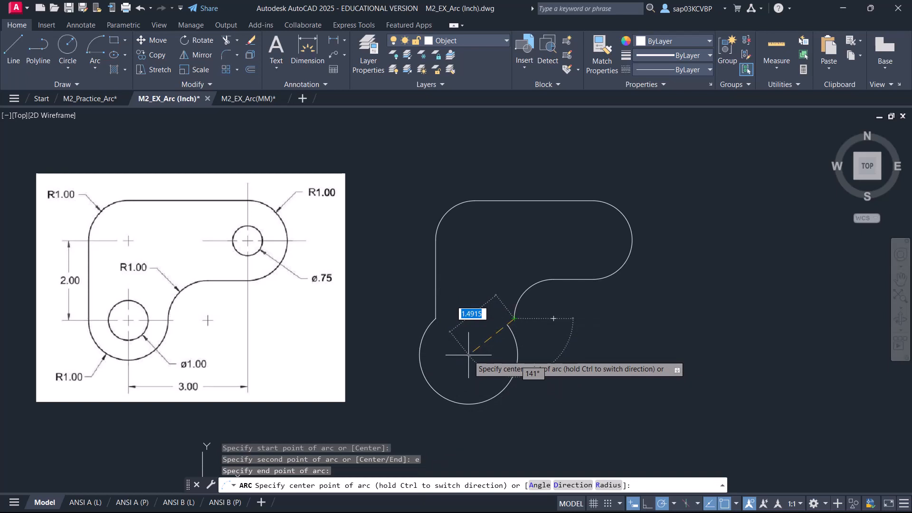
text(d)
key(Return)
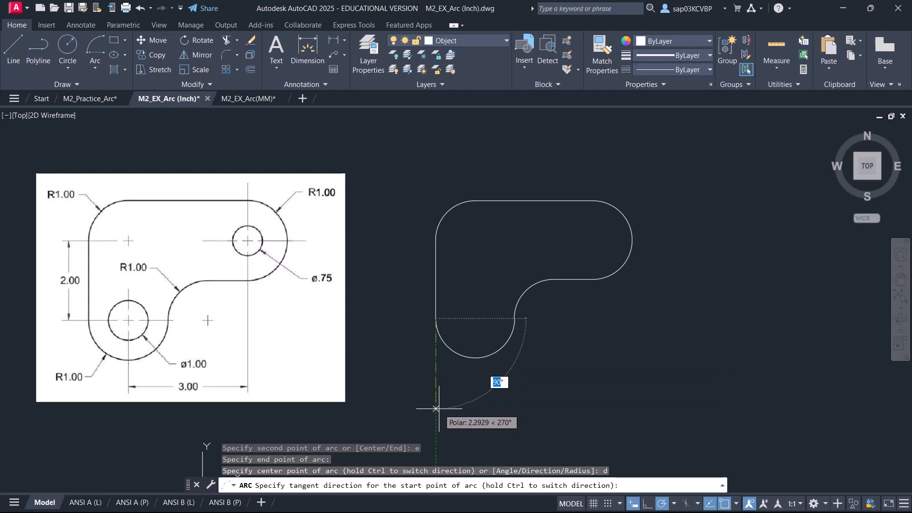
key(Escape)
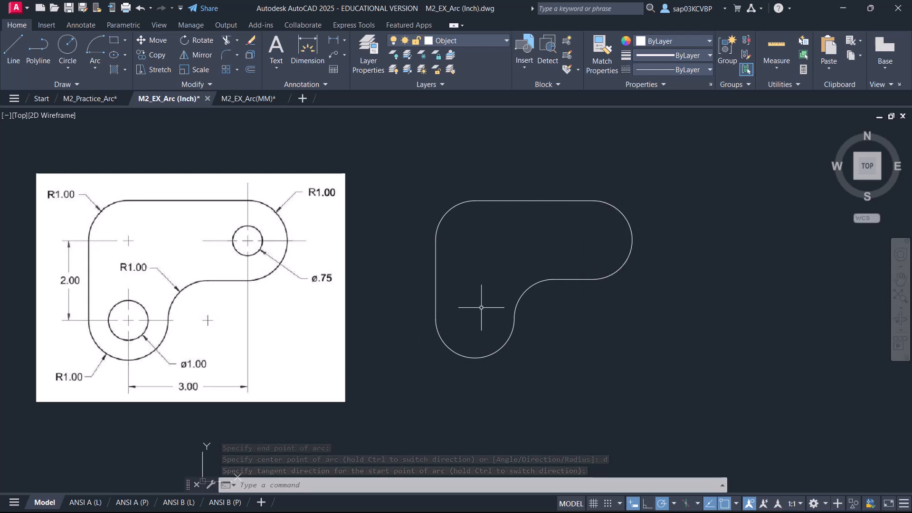
Step: Draw a circle of diameter 0.75 at the centre of the right-hand end arc
text(c)
key(Return)
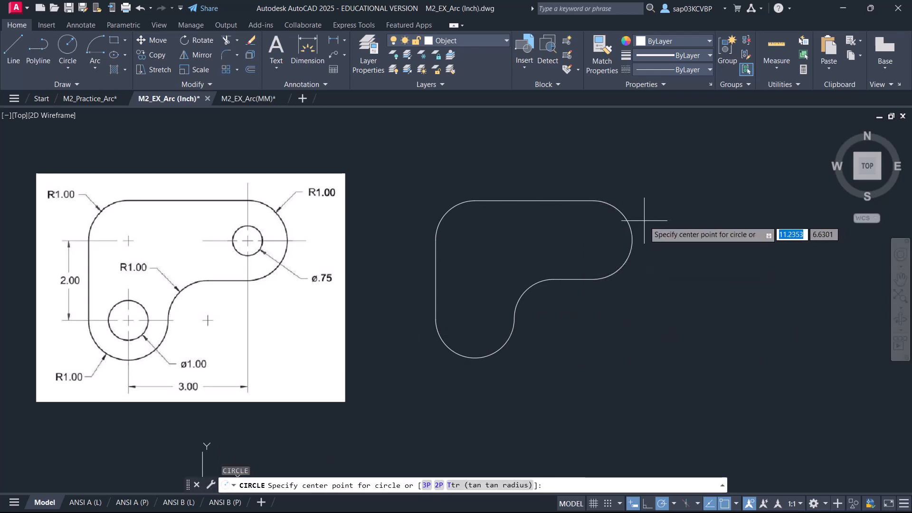
click(592, 239)
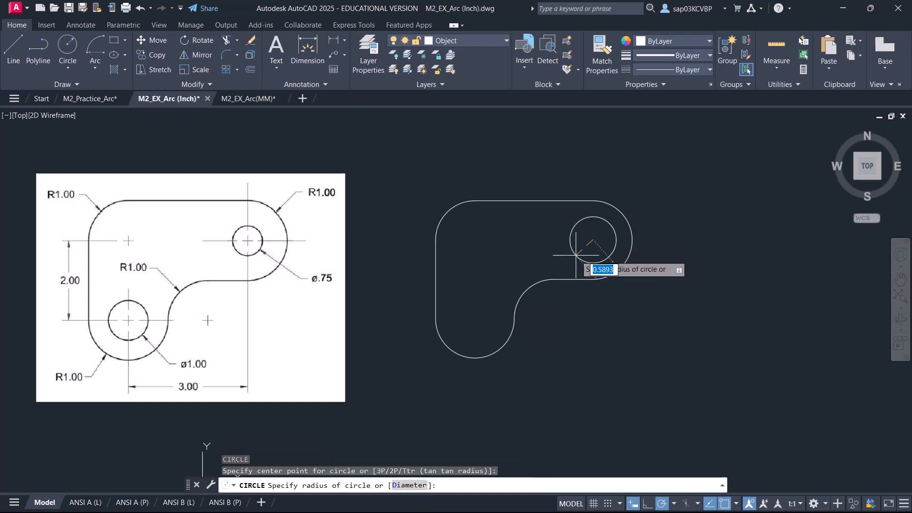
text(d)
key(Return)
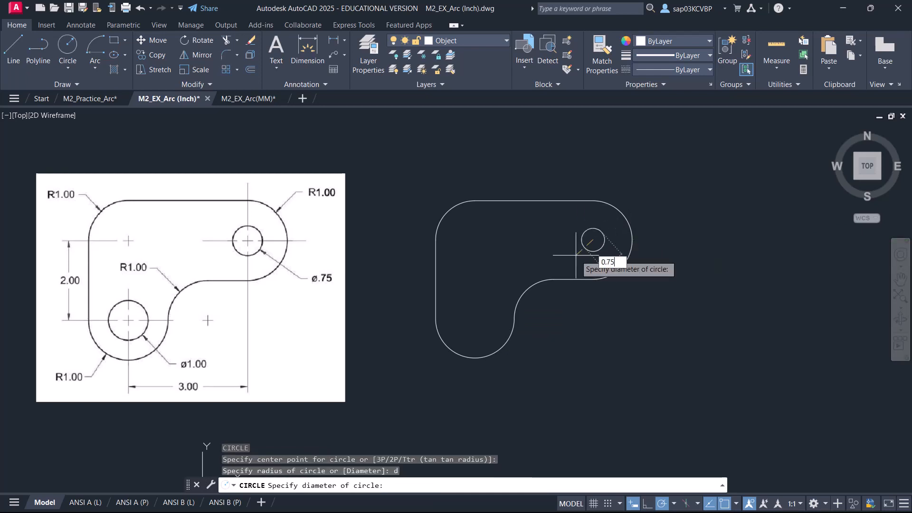
key(Return)
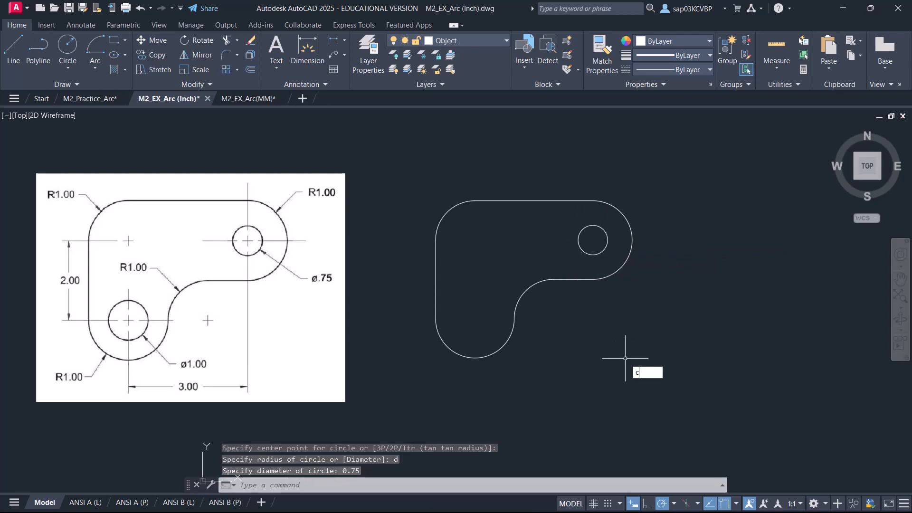
Step: Draw a circle of diameter 1 at the centre of the bottom arc
text(c)
key(Return)
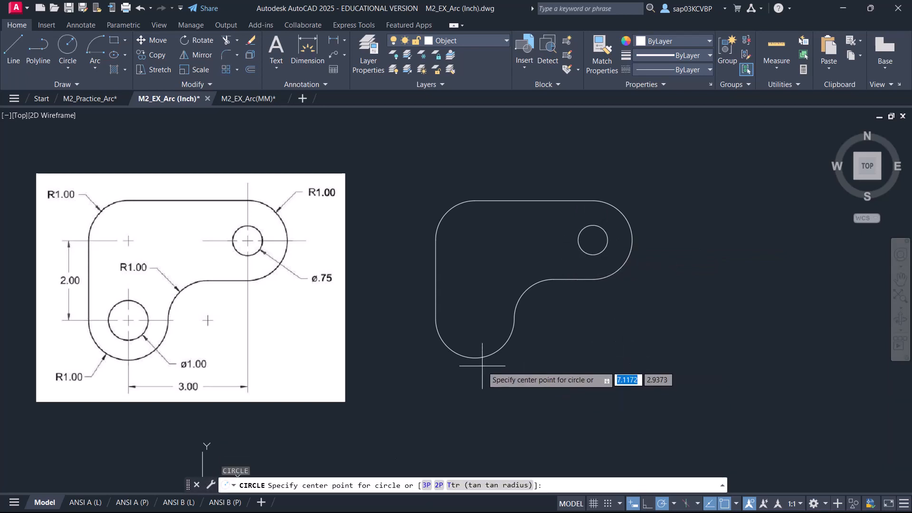
click(475, 318)
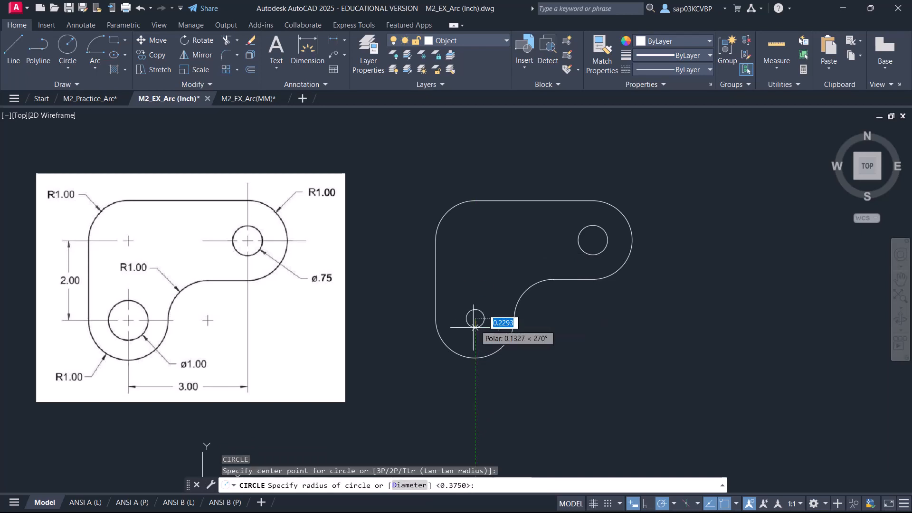
text(d)
key(Return)
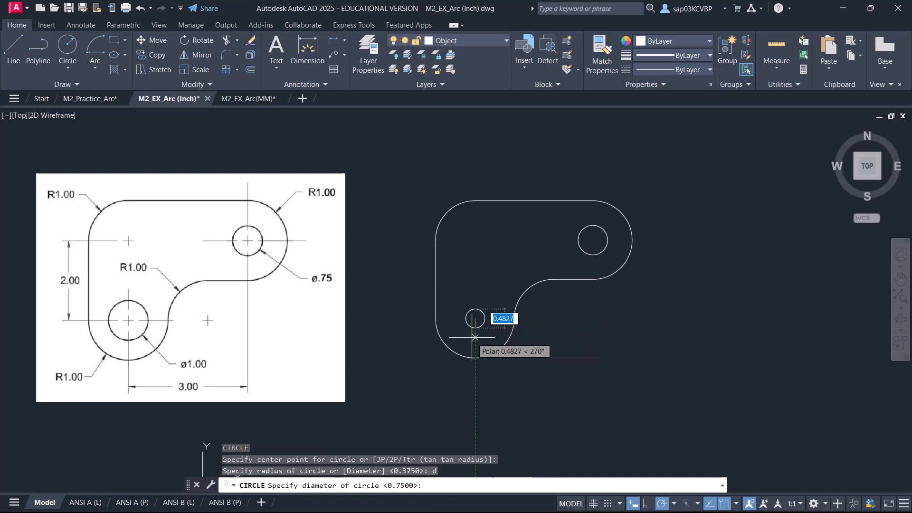
text(1)
key(Return)
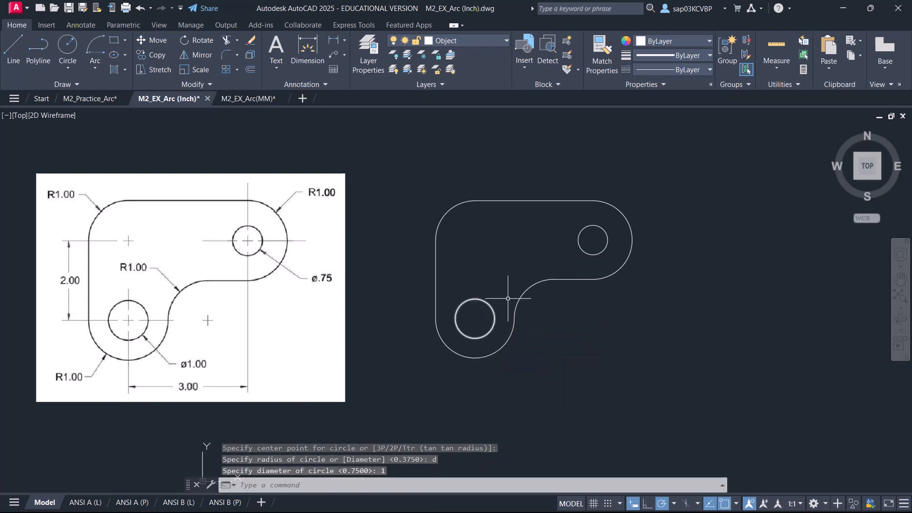